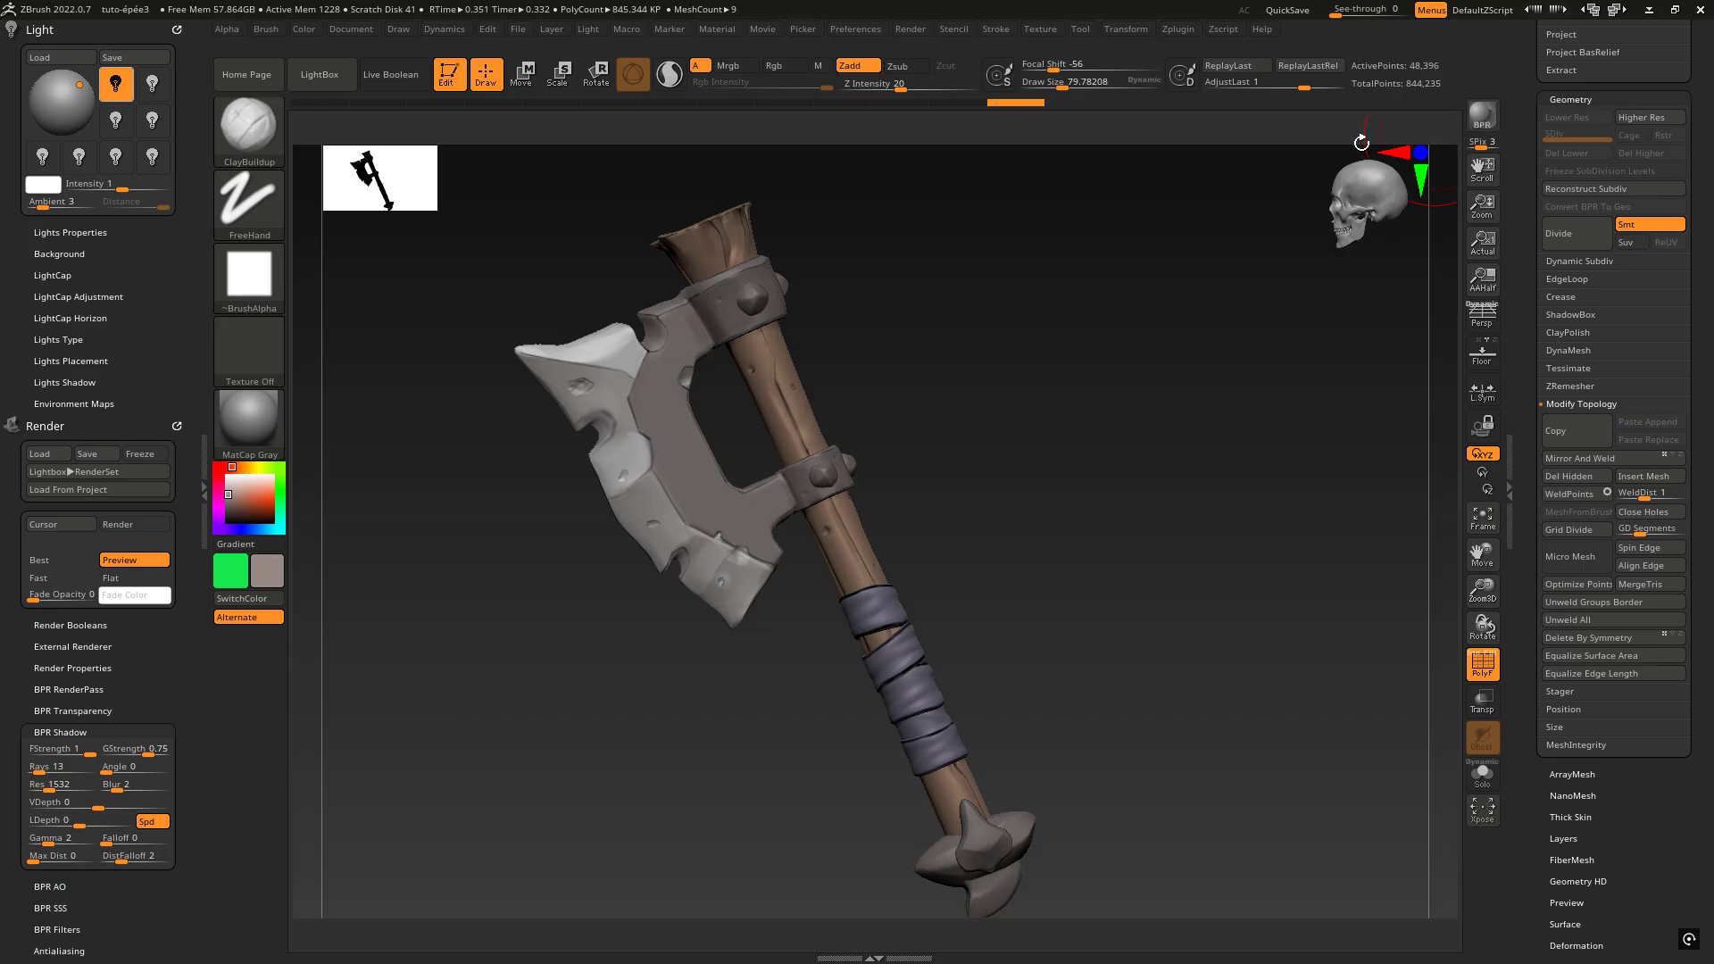
- Render the axe with BPR from a slightly turned view
{"action": "left_click_drag", "start_coordinate": [1104, 210], "coordinate": [1268, 178]}
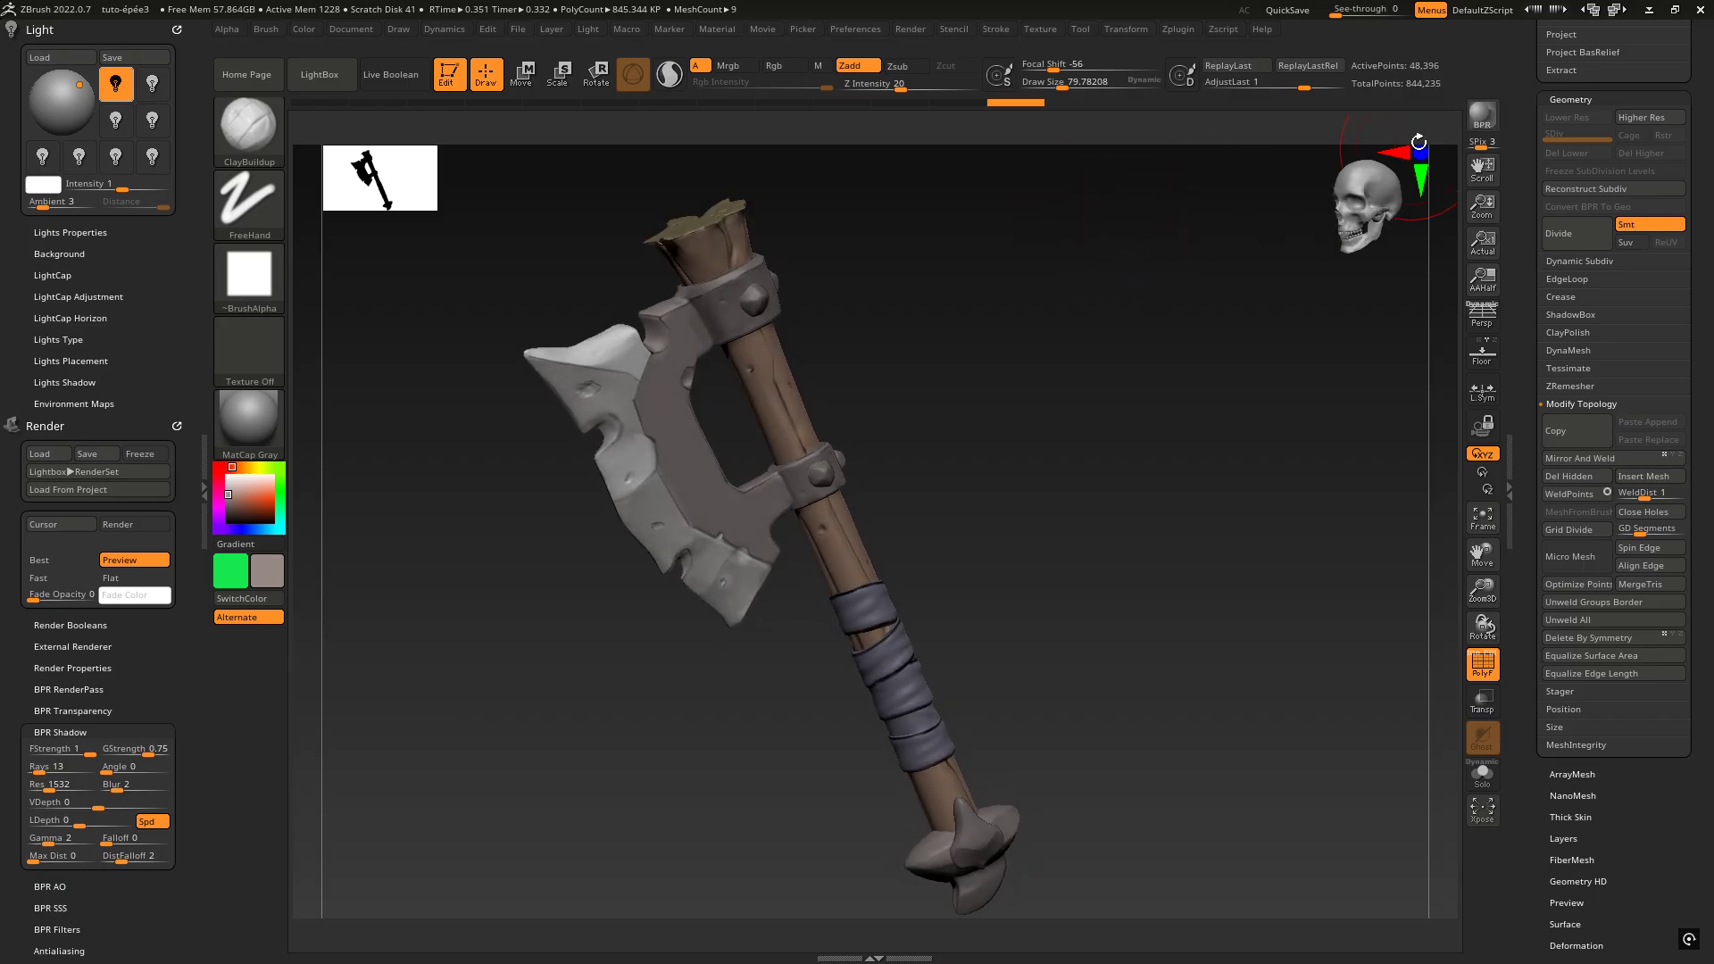
{"action": "left_click", "coordinate": [1484, 116]}
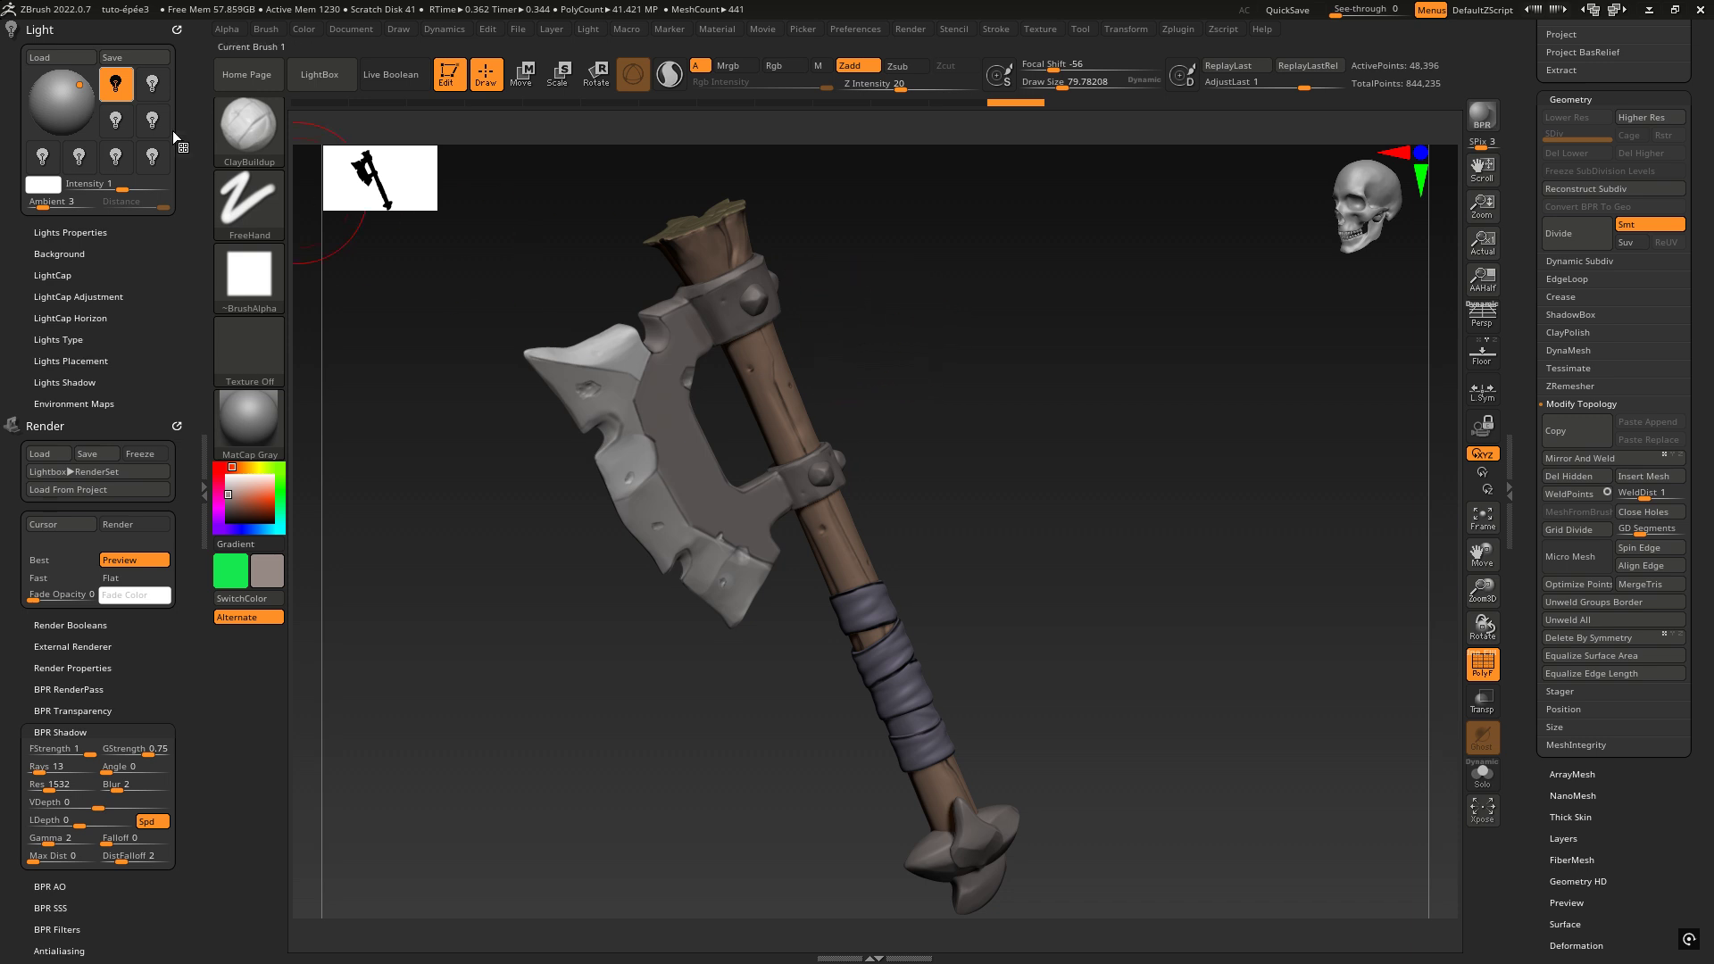
- Remove the Light and Render palettes from the tray
{"action": "left_click", "coordinate": [170, 29]}
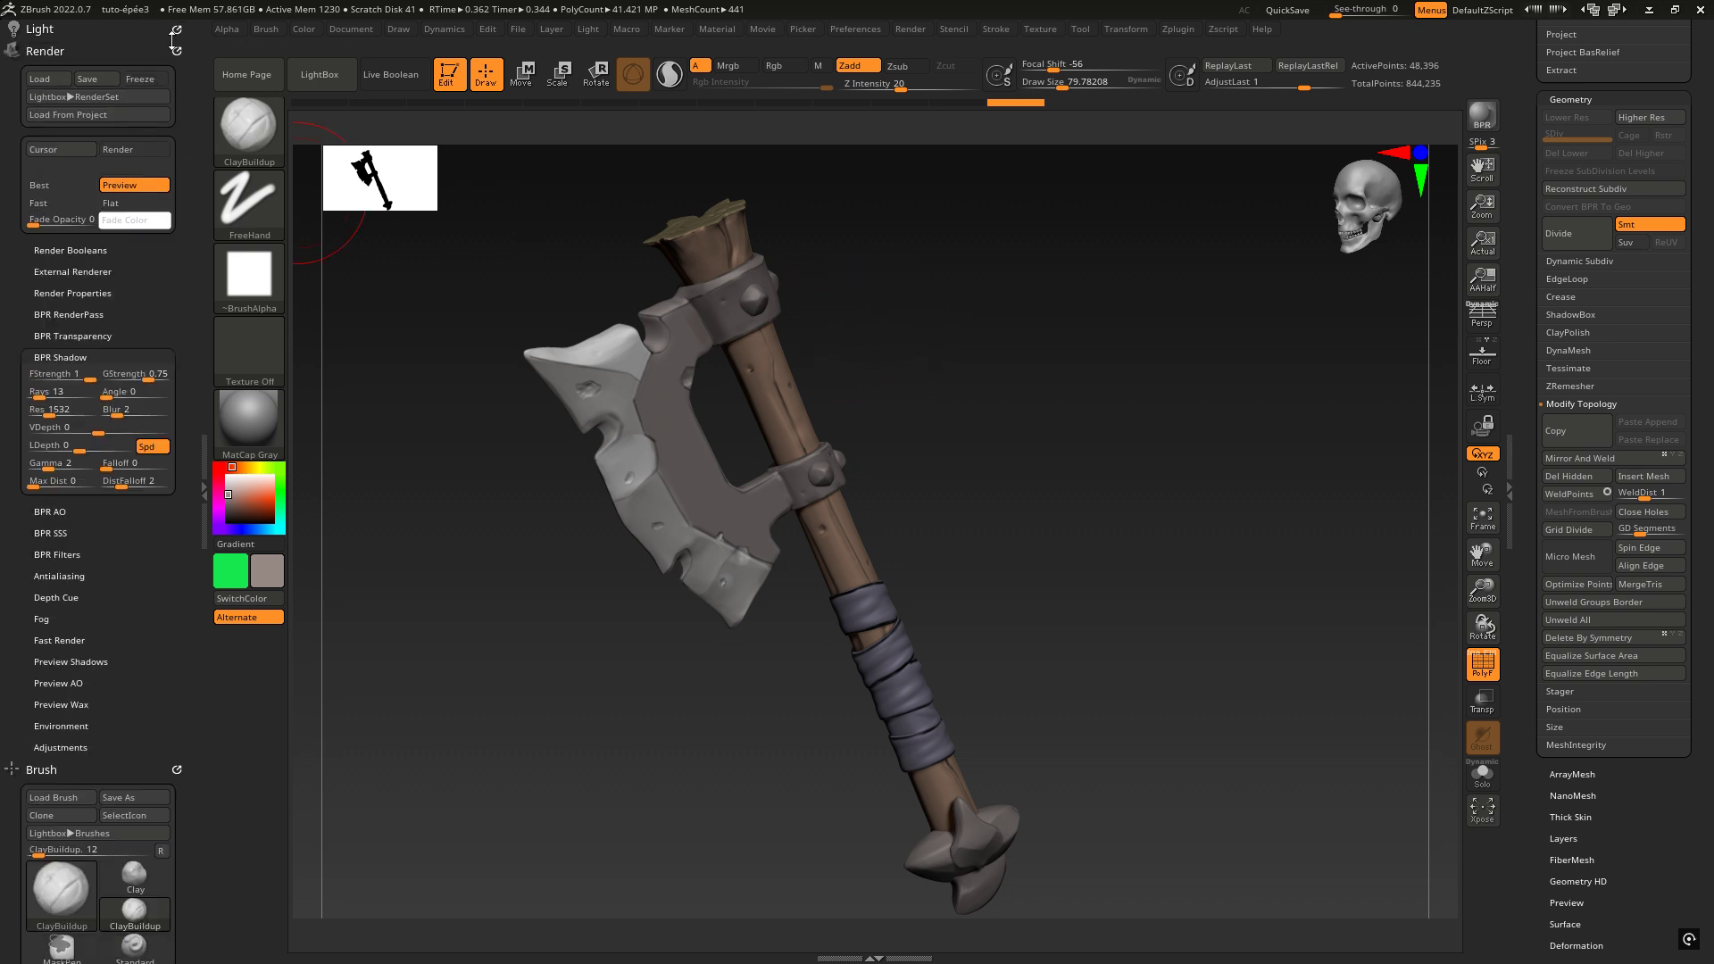
{"action": "left_click", "coordinate": [174, 52]}
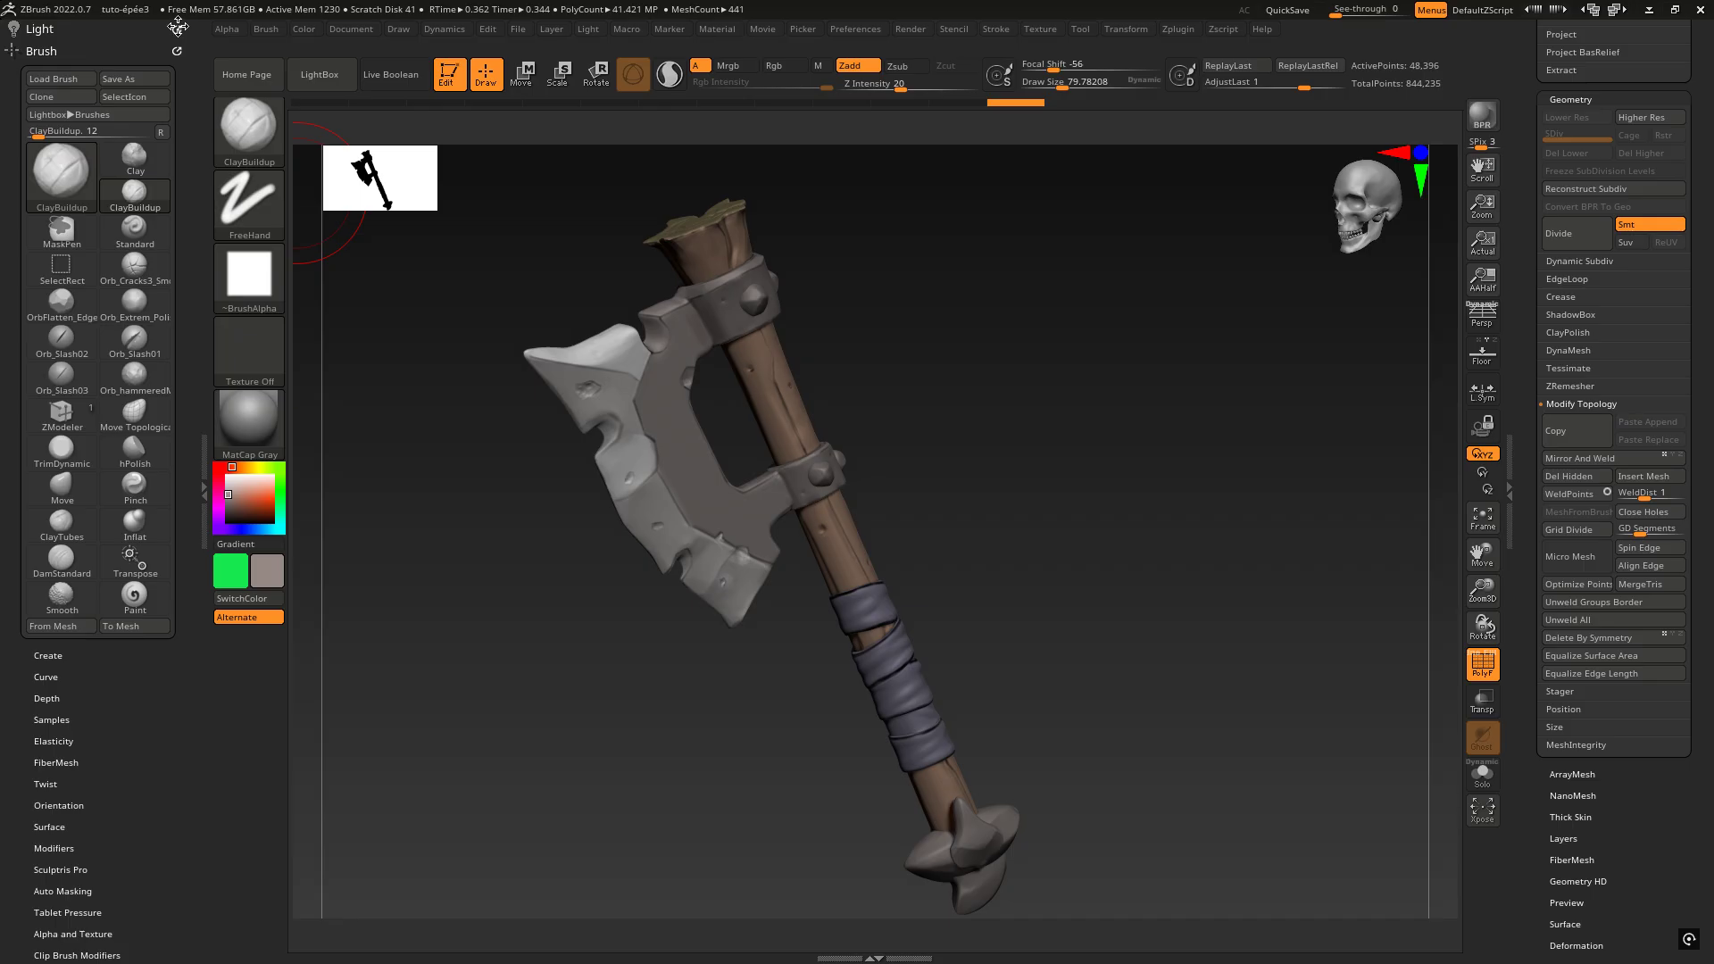
{"action": "left_click", "coordinate": [178, 26]}
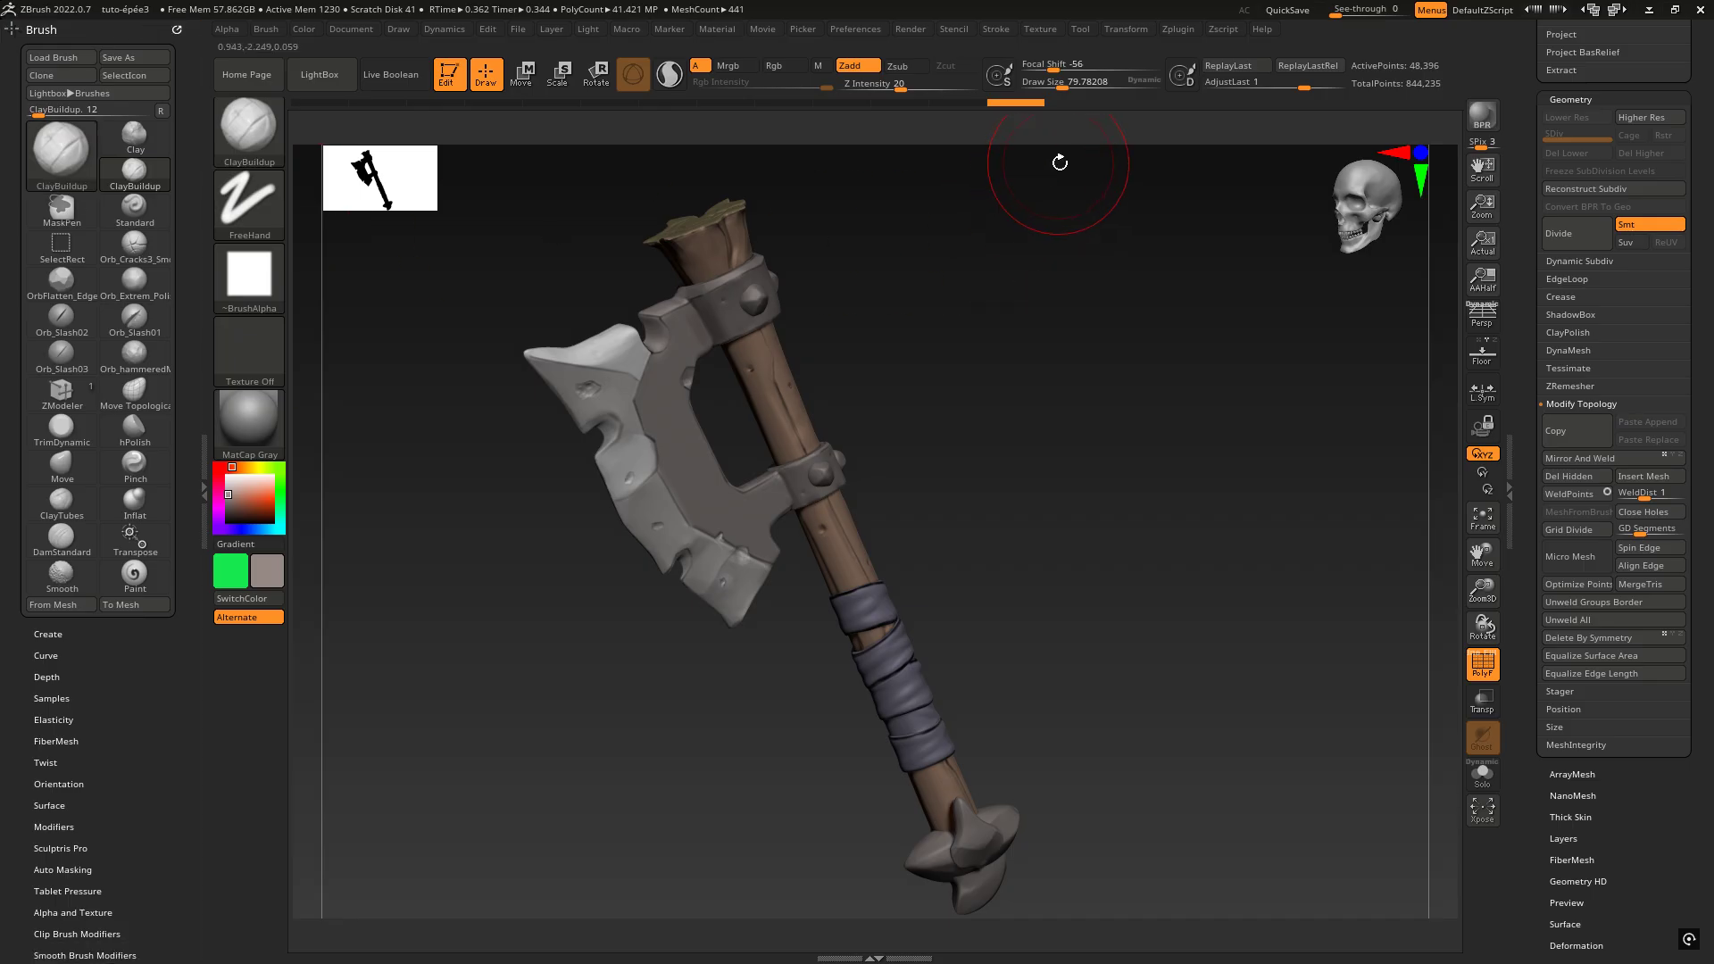
- Dock the Render palette in the tray with its BPR Shadow settings expanded
{"action": "left_click", "coordinate": [908, 28]}
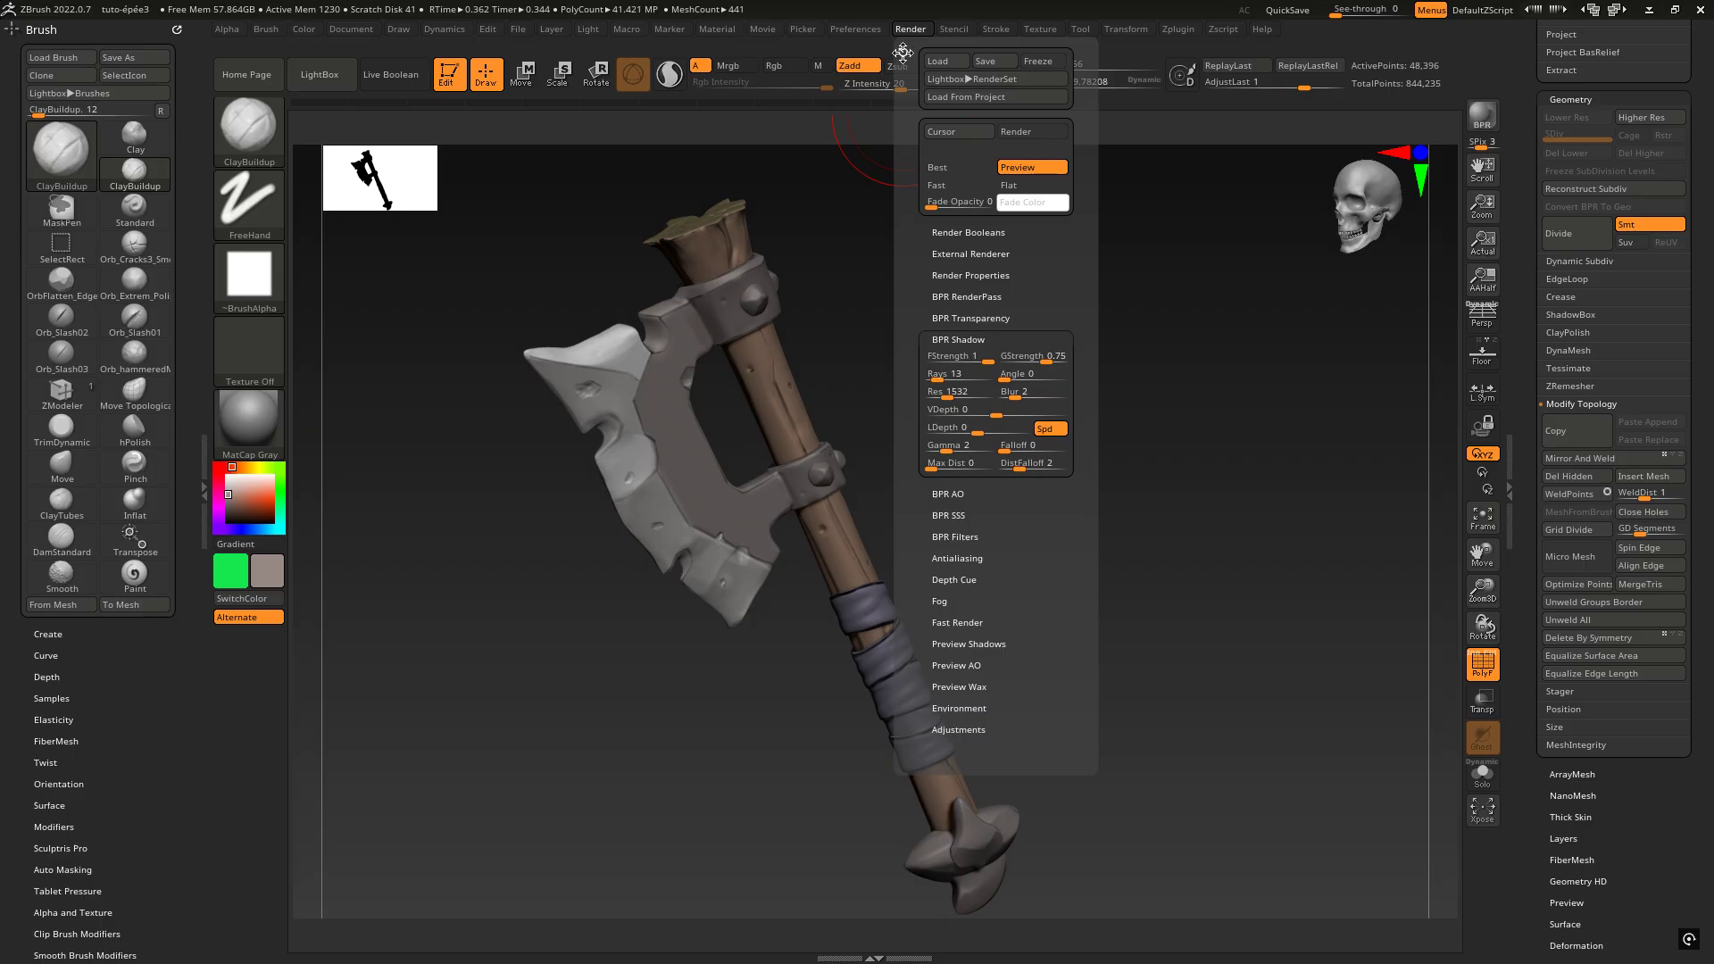
{"action": "left_click", "coordinate": [905, 51]}
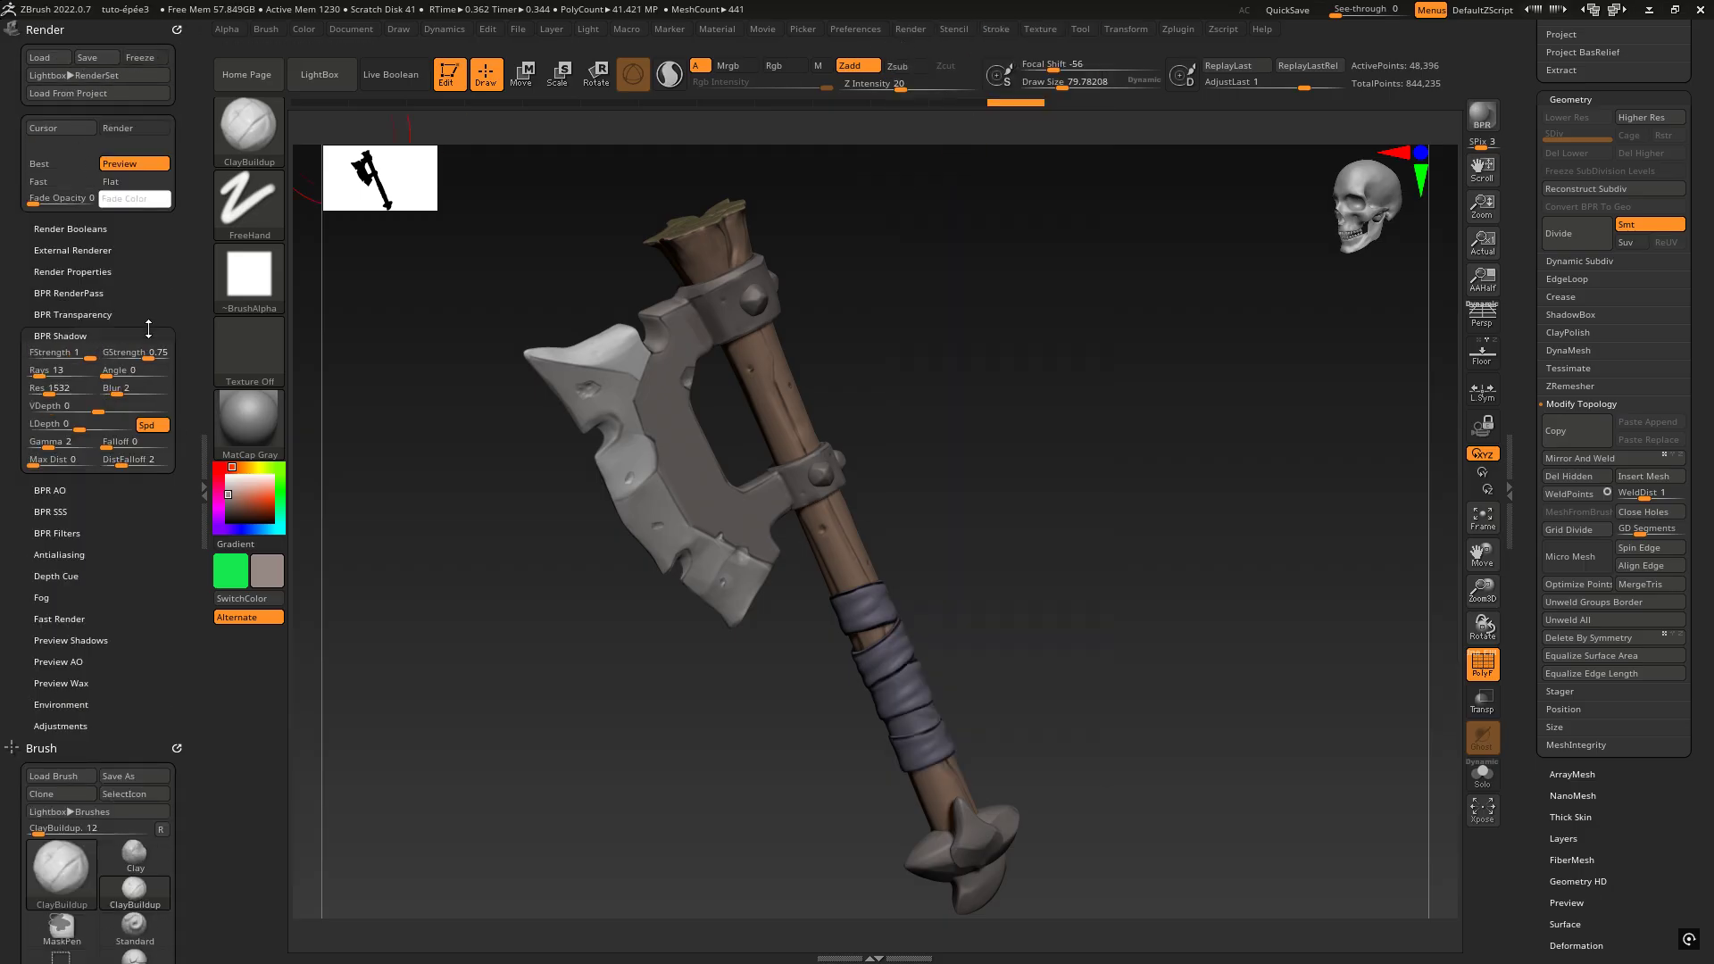
{"action": "left_click", "coordinate": [63, 334]}
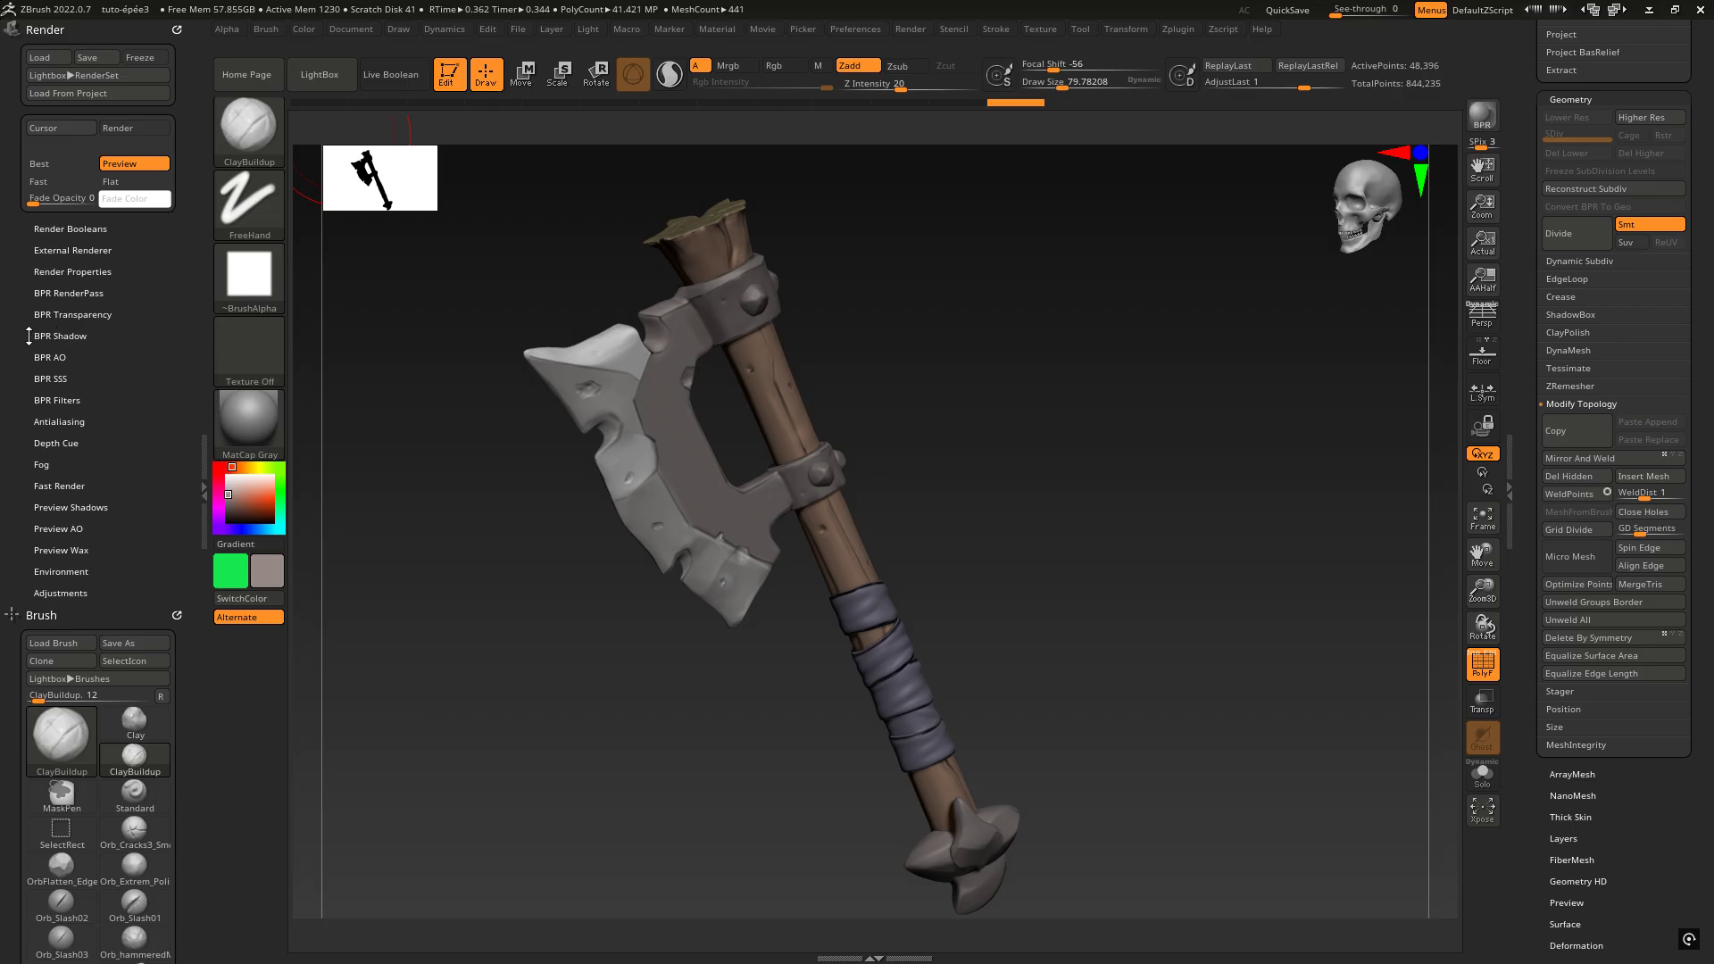
{"action": "left_click", "coordinate": [75, 335]}
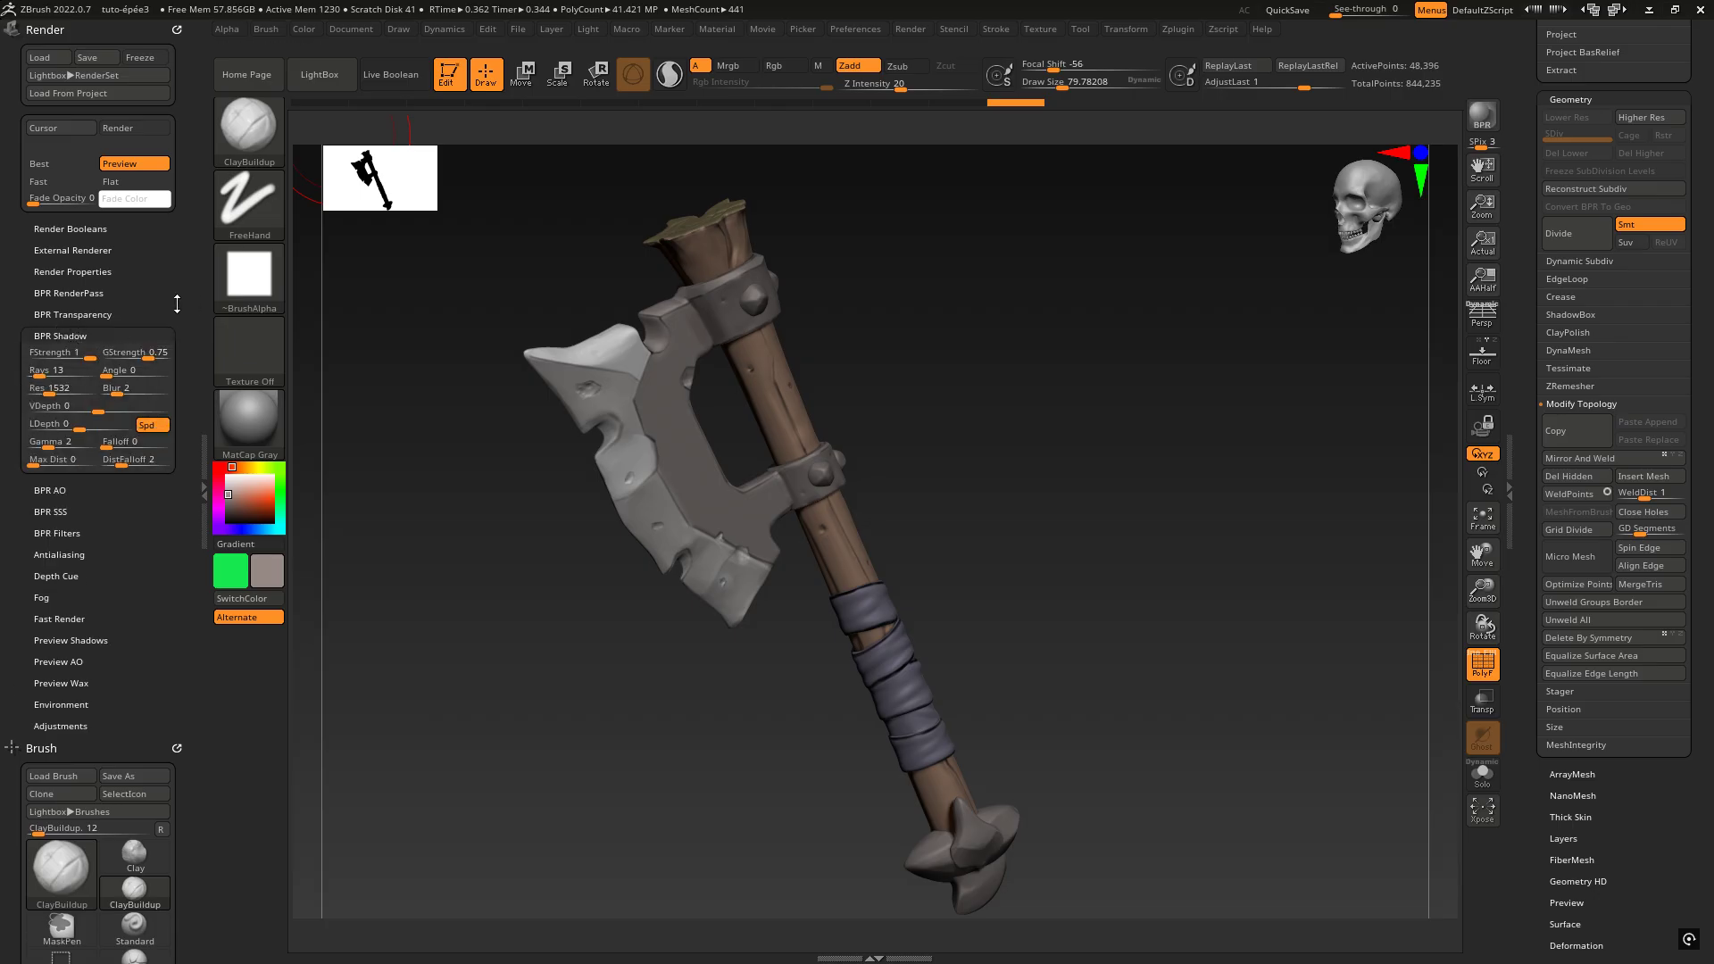
{"action": "left_click_drag", "start_coordinate": [177, 302], "coordinate": [176, 260]}
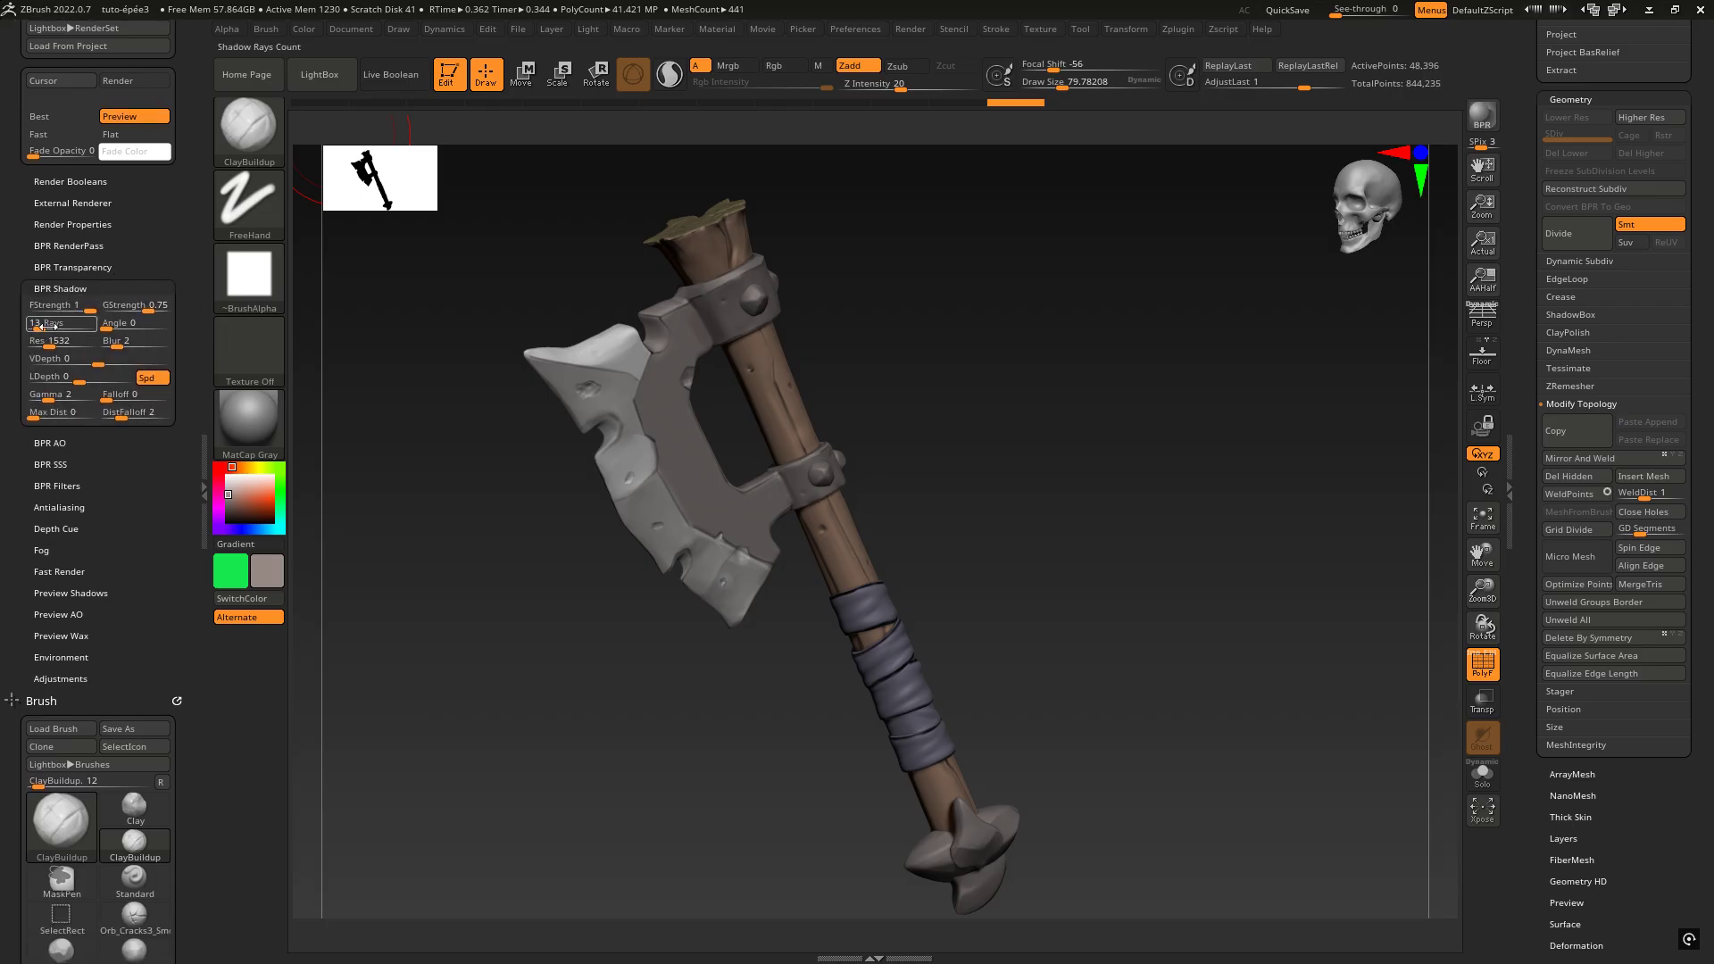
- Set the BPR shadow Rays to 109 and the shadow resolution to 1000
{"action": "left_click_drag", "start_coordinate": [36, 330], "coordinate": [41, 330]}
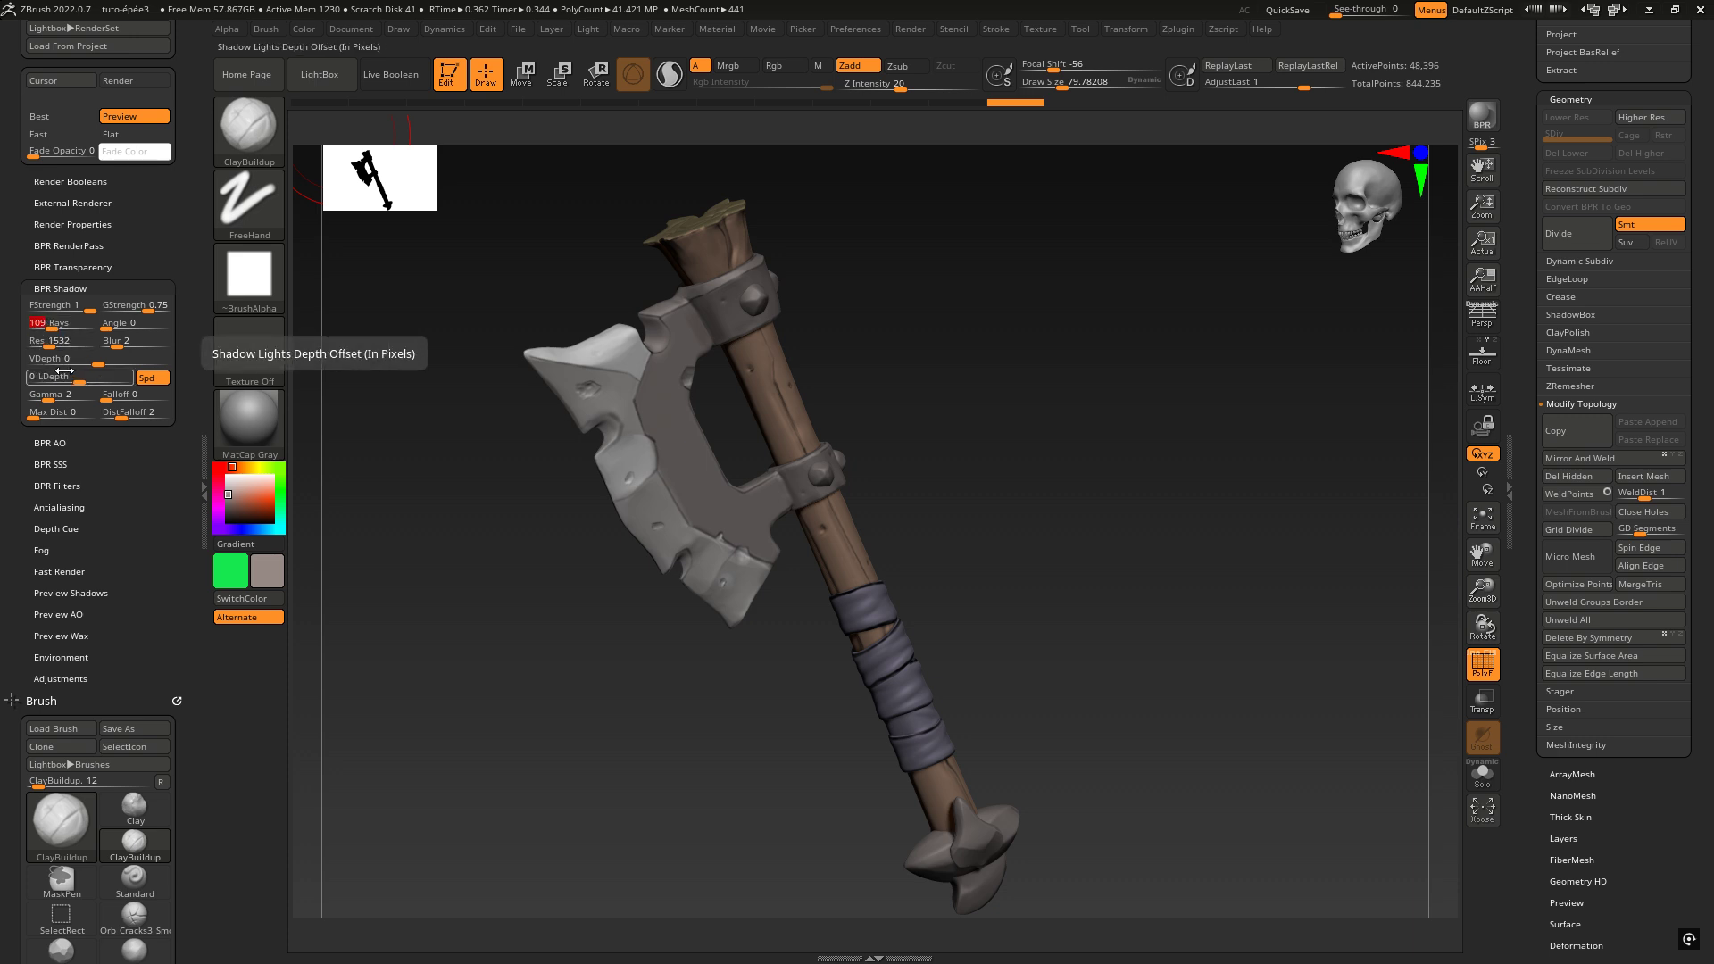
{"action": "left_click_drag", "start_coordinate": [44, 346], "coordinate": [49, 348]}
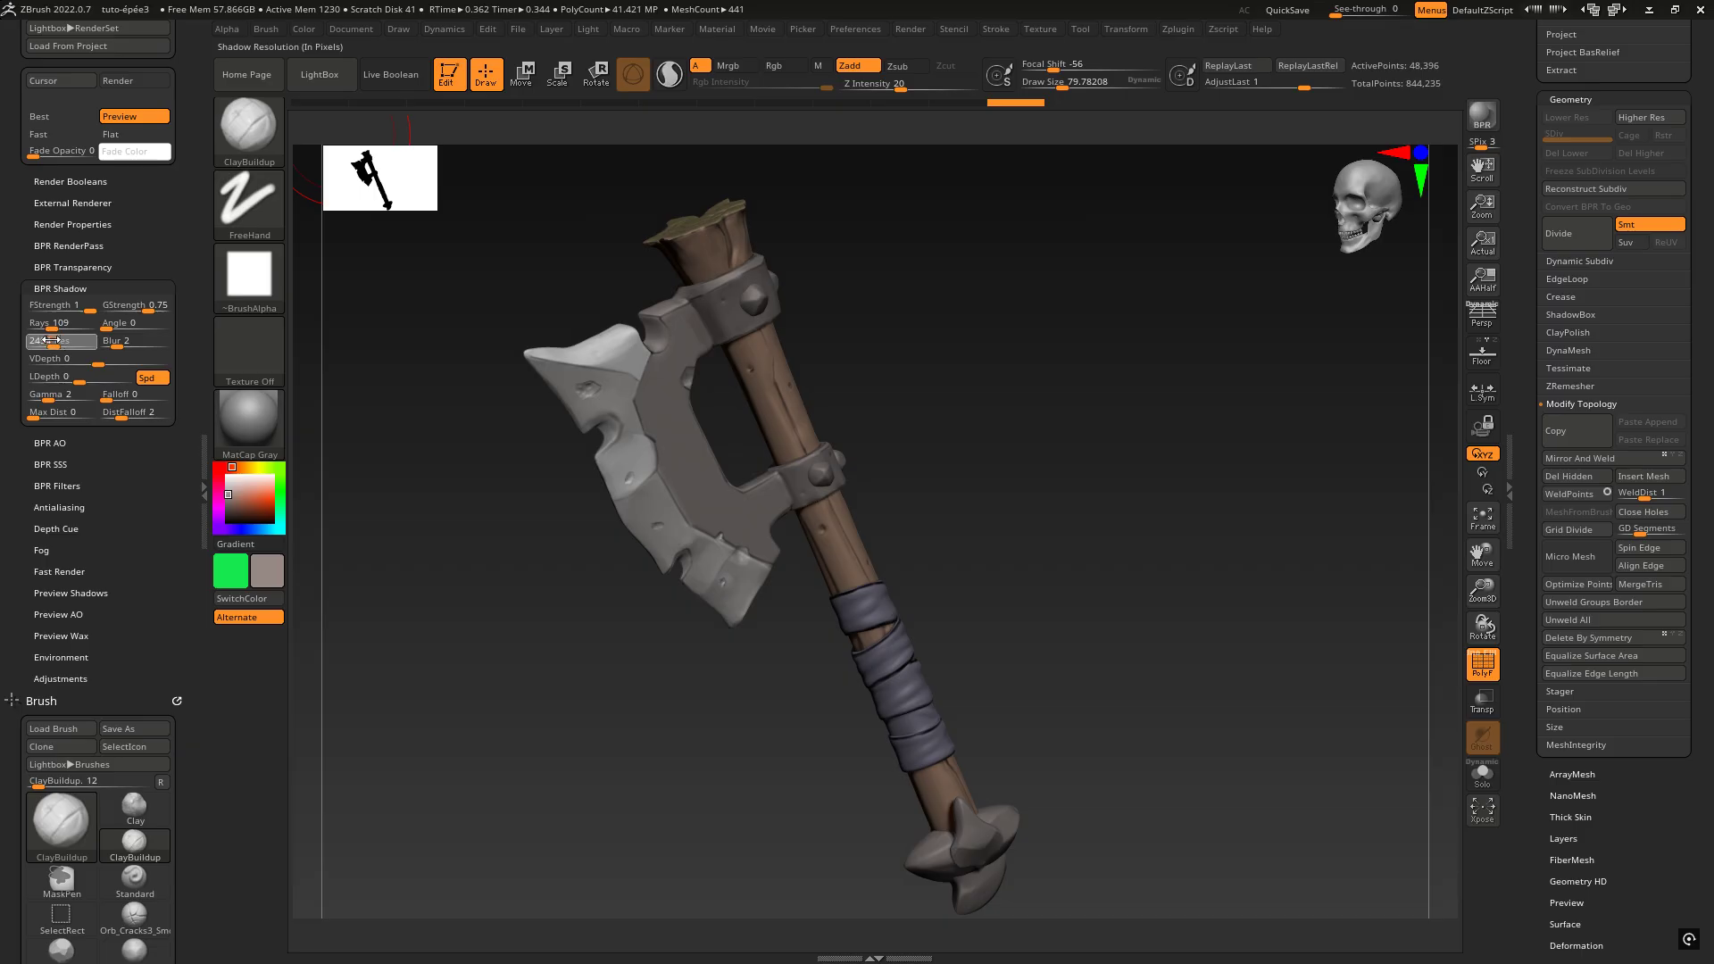
{"action": "left_click", "coordinate": [51, 340]}
{"action": "type", "text": "1100"}
{"action": "key", "text": "Return"}
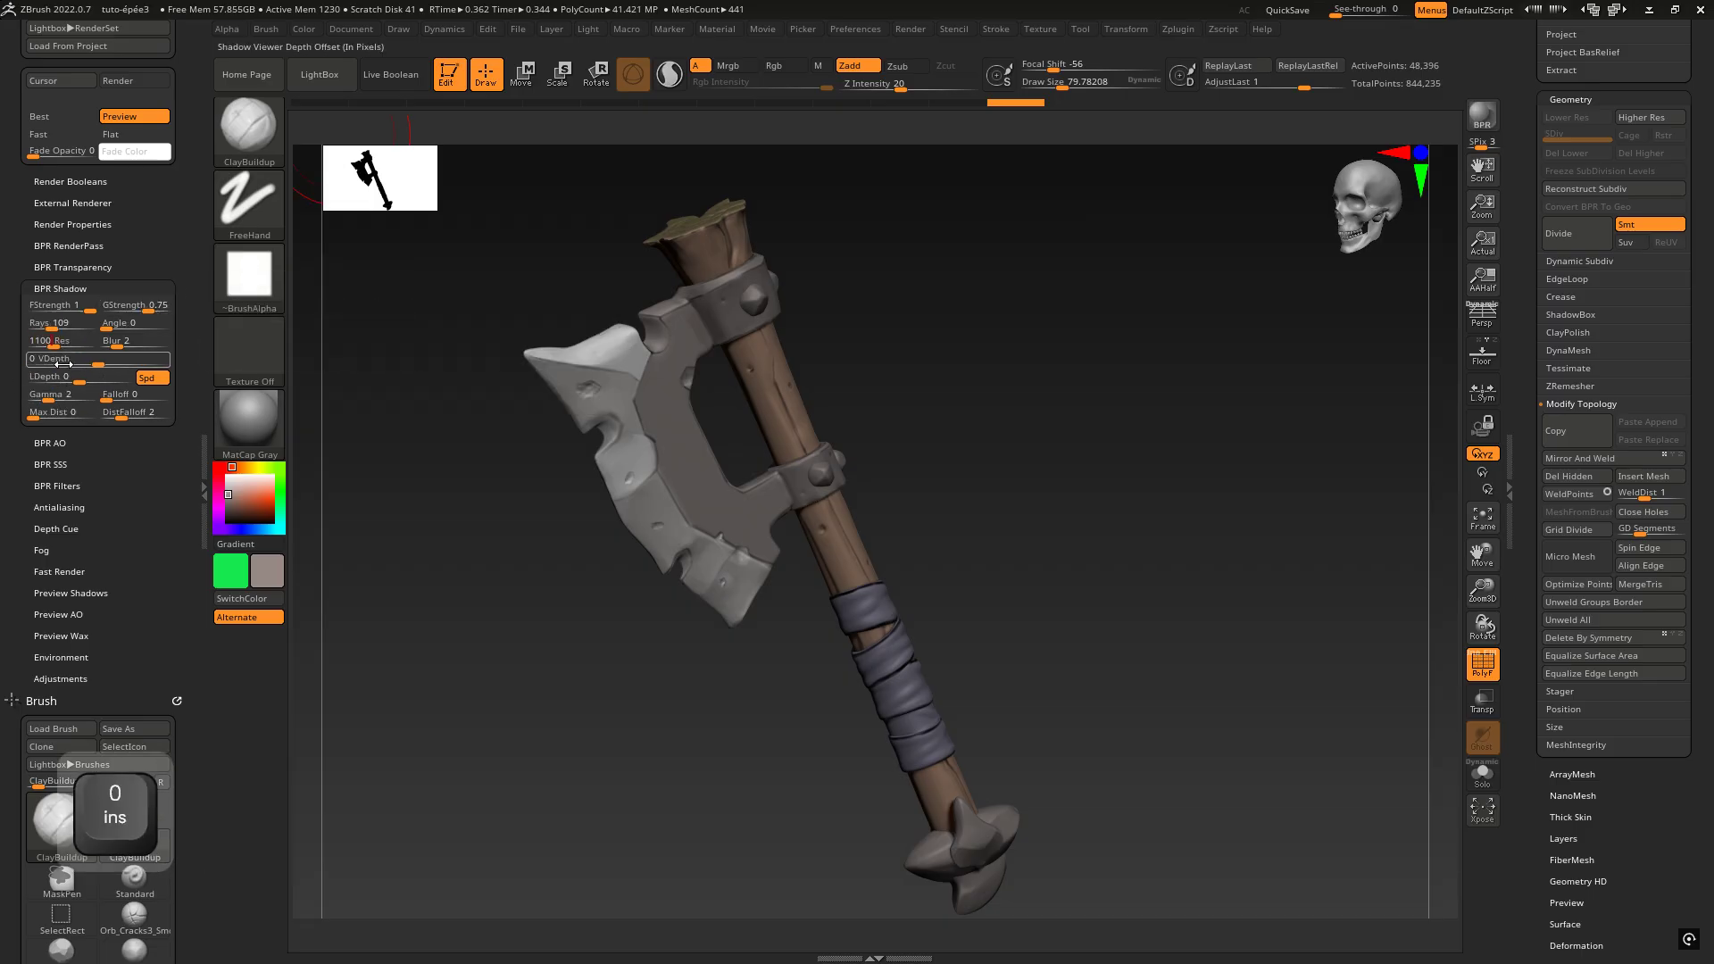
{"action": "key", "text": "BackSpace"}
{"action": "key", "text": "BackSpace"}
{"action": "key", "text": "BackSpace"}
{"action": "type", "text": "00"}
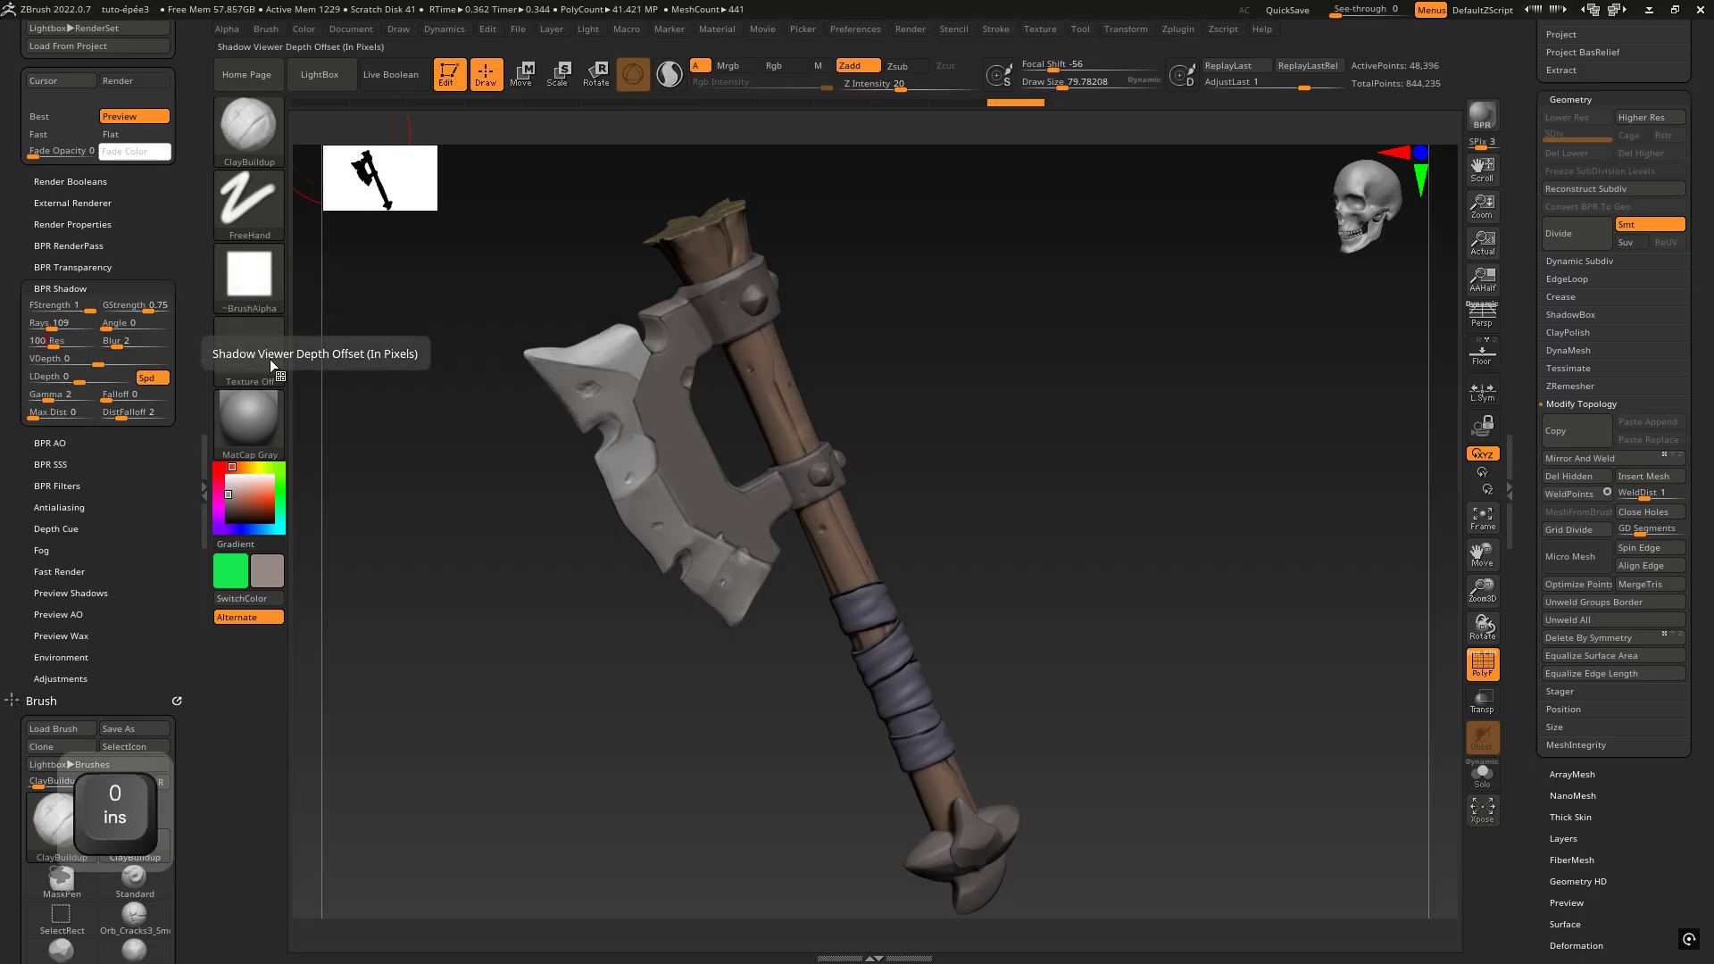
{"action": "key", "text": "Return"}
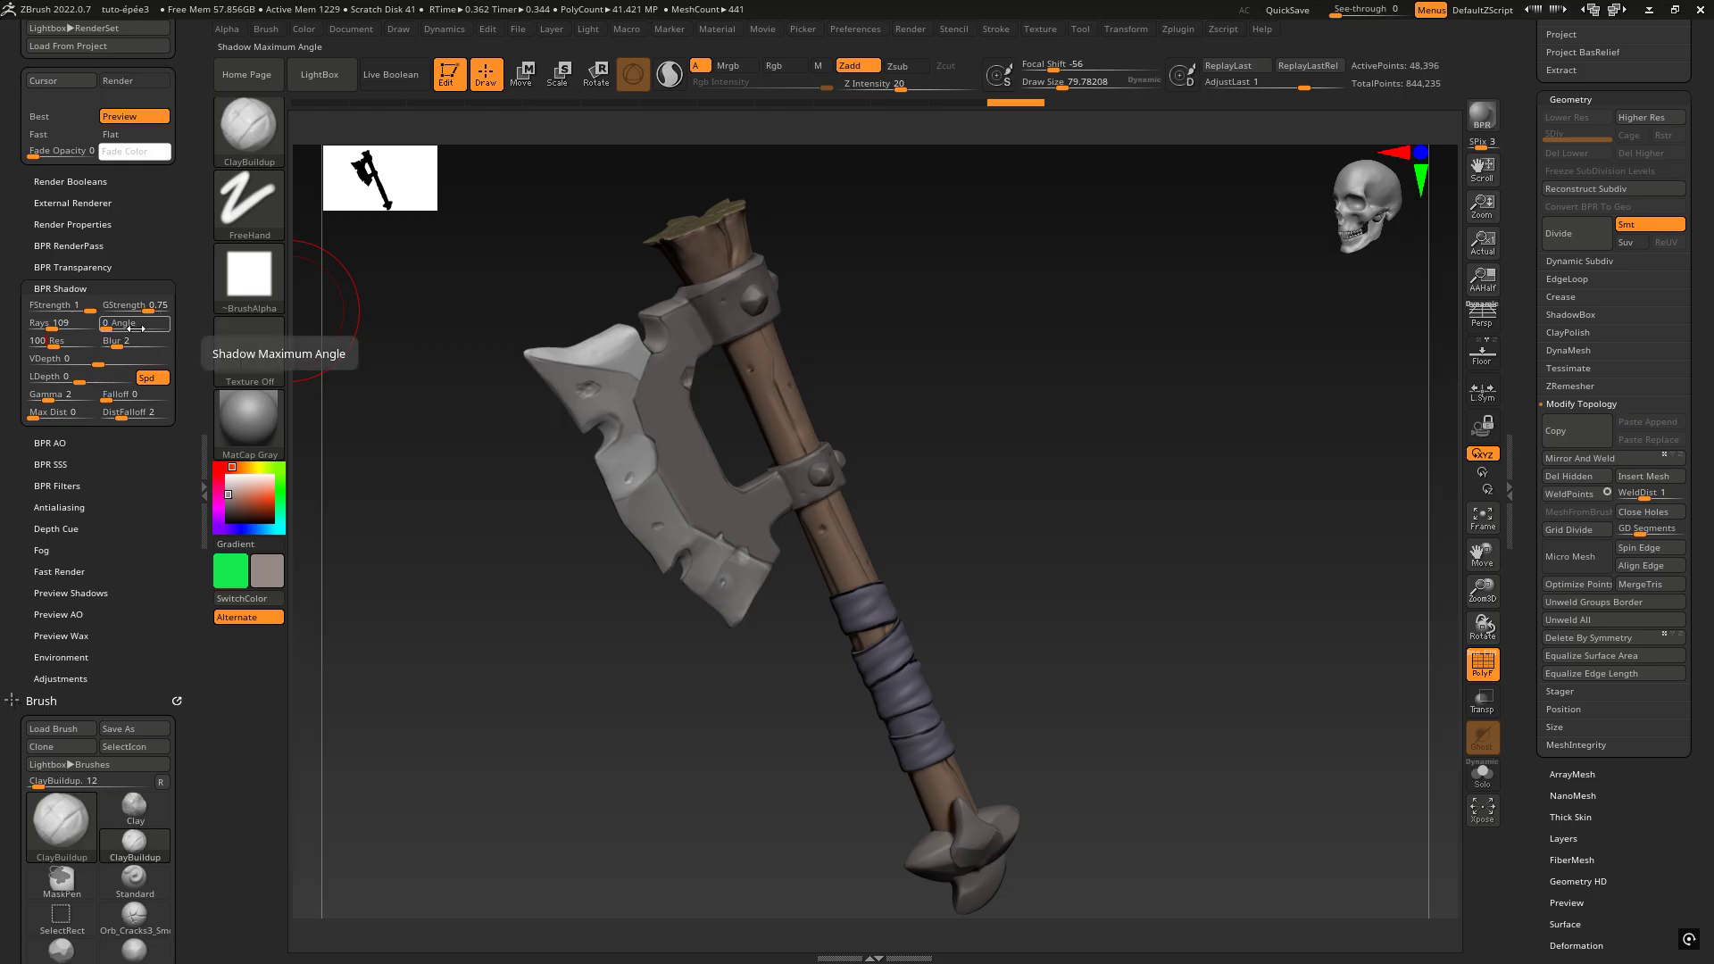
{"action": "type", "text": "0"}
{"action": "key", "text": "Return"}
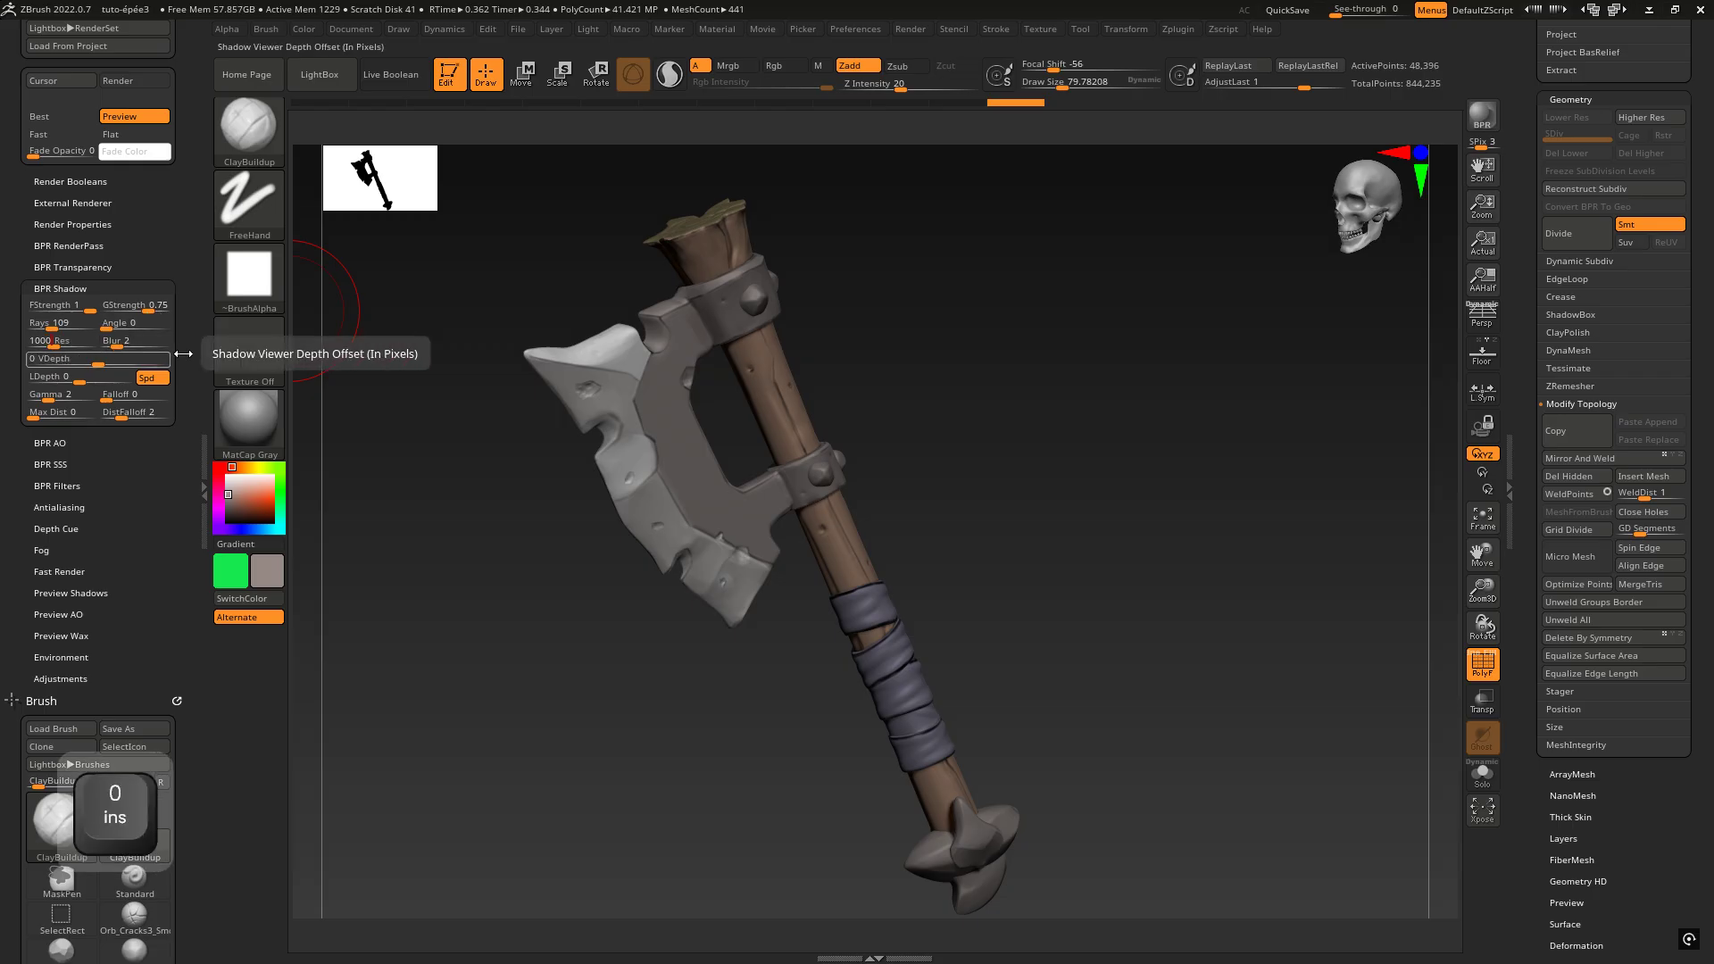
- Set the BPR shadow Angle to about 126.9
{"action": "left_click", "coordinate": [106, 327]}
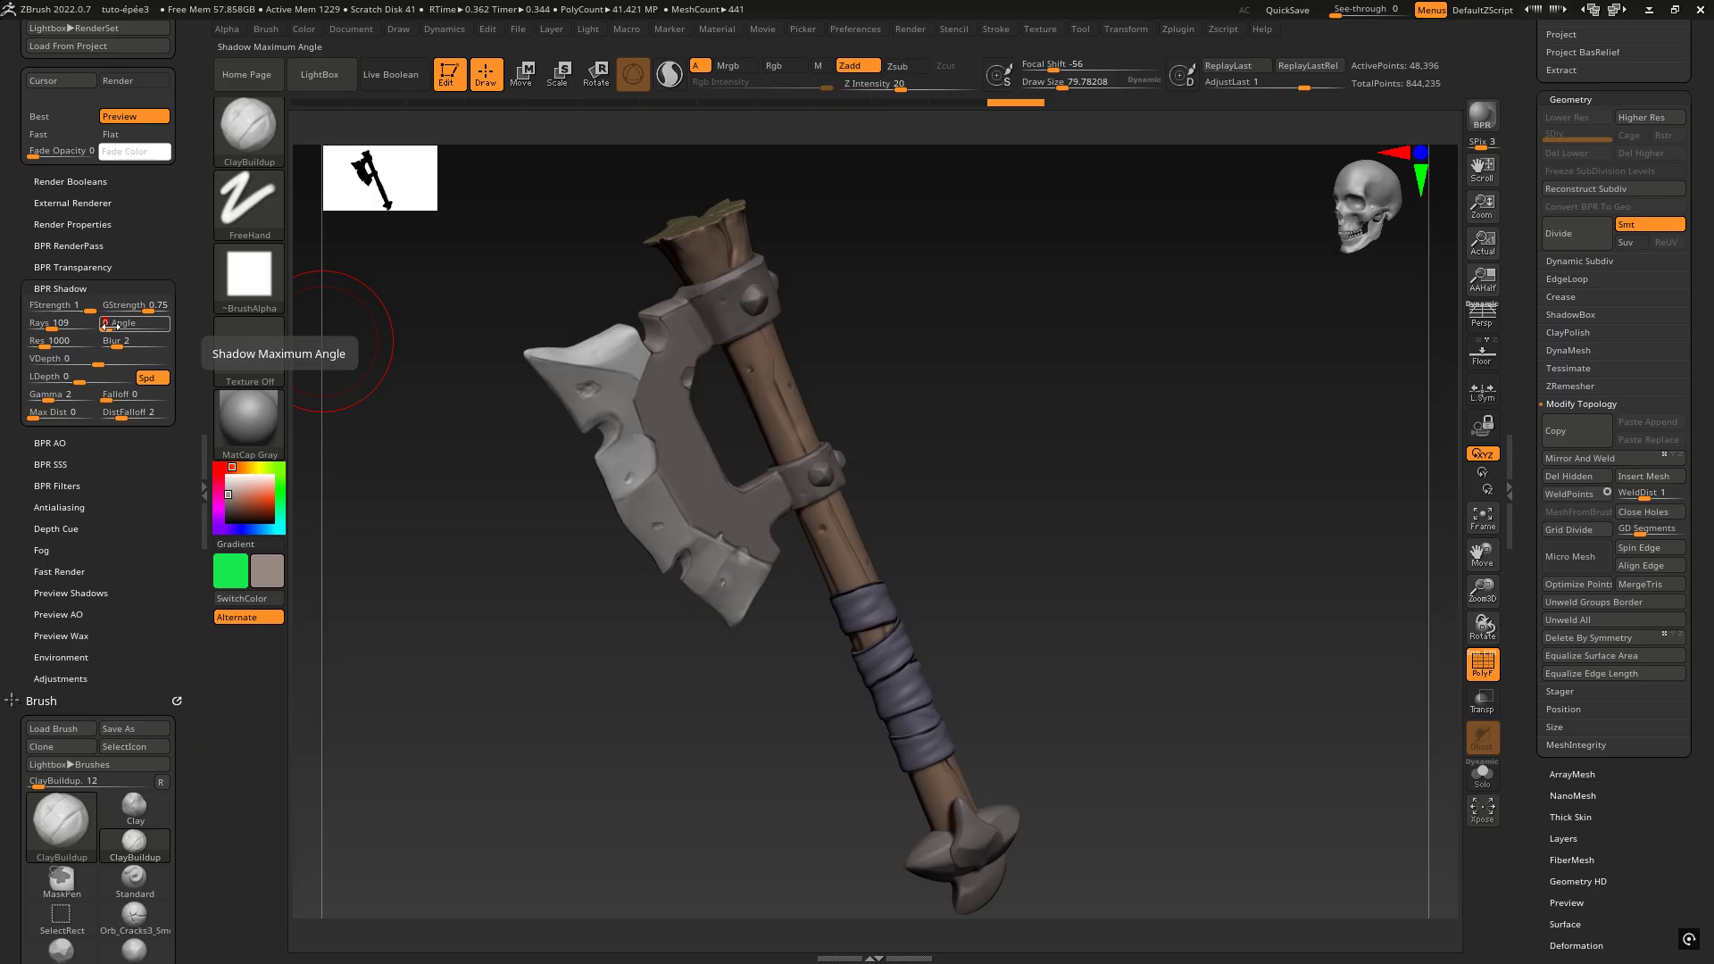
{"action": "type", "text": "120 Angle"}
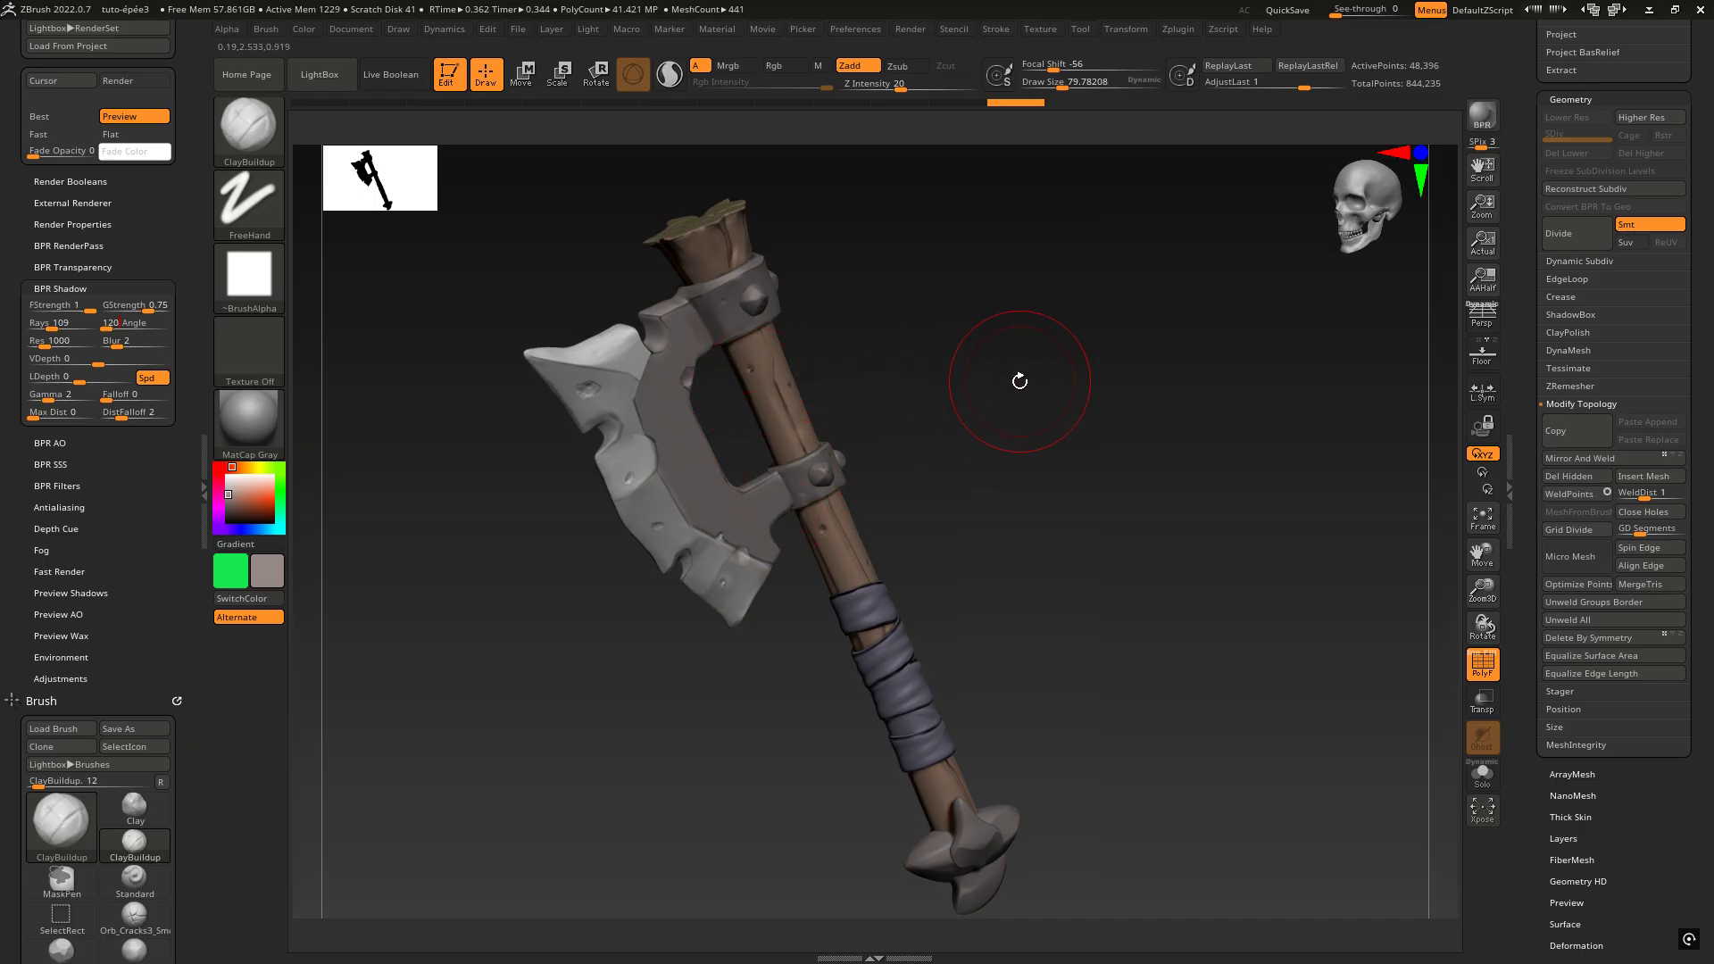
{"action": "left_click_drag", "start_coordinate": [1025, 384], "coordinate": [1016, 381]}
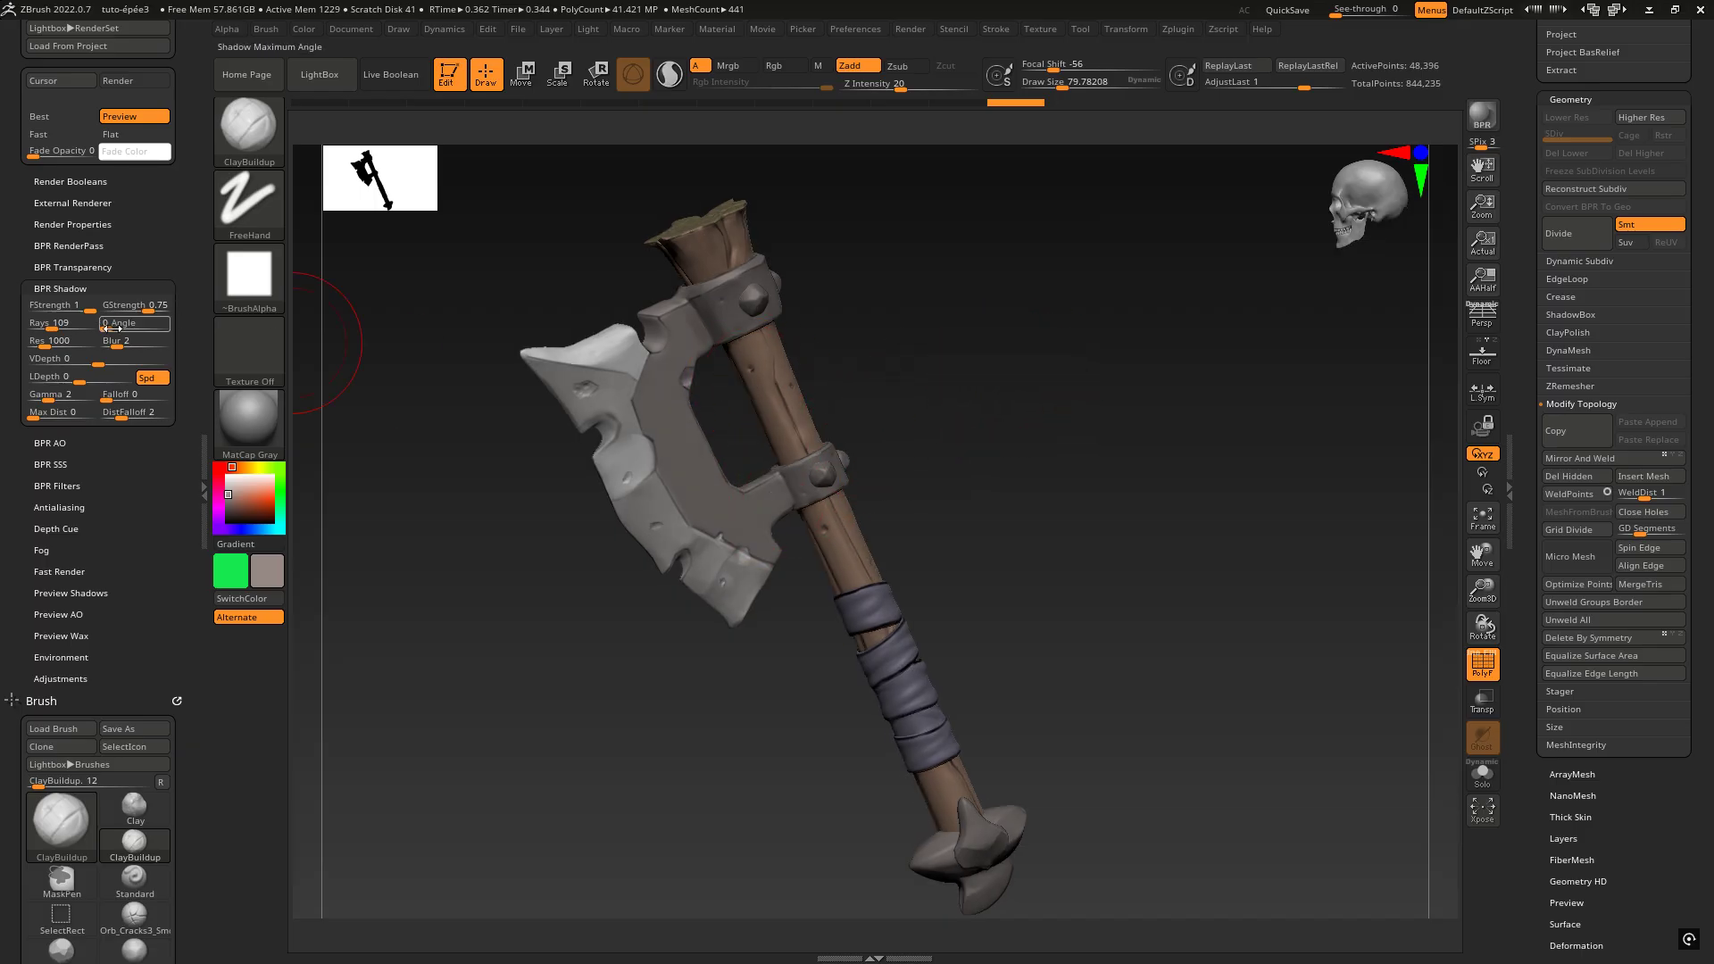
{"action": "left_click_drag", "start_coordinate": [108, 328], "coordinate": [141, 328]}
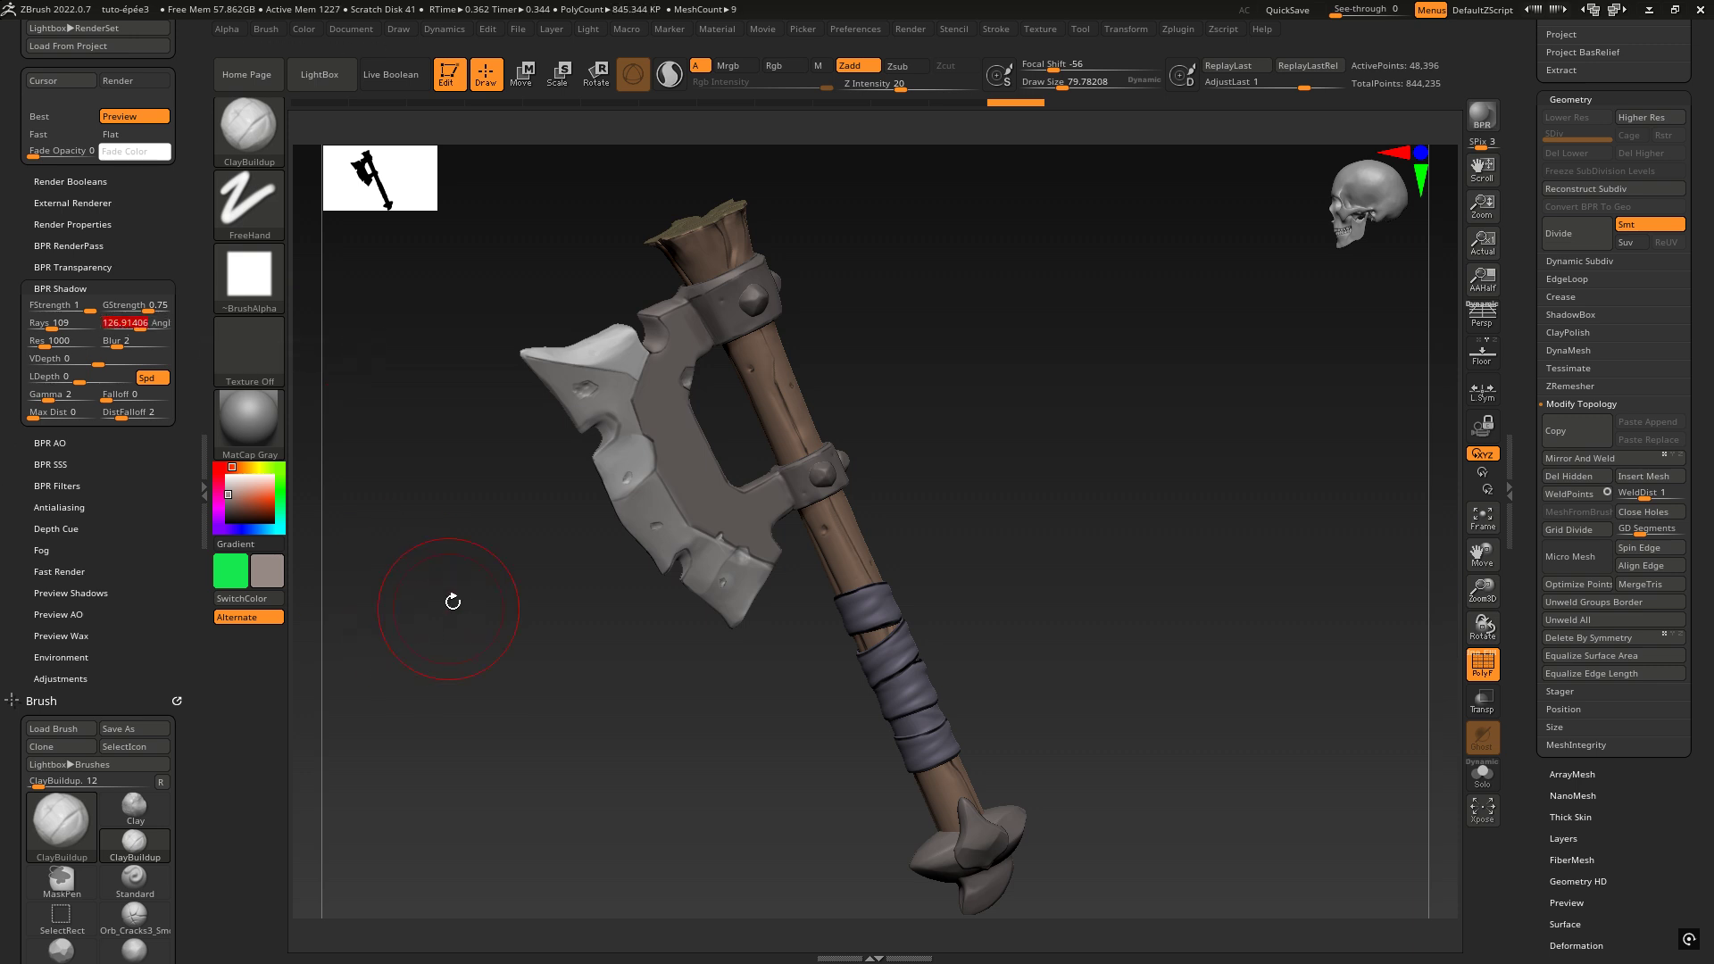
{"action": "left_click_drag", "start_coordinate": [1090, 478], "coordinate": [1026, 484]}
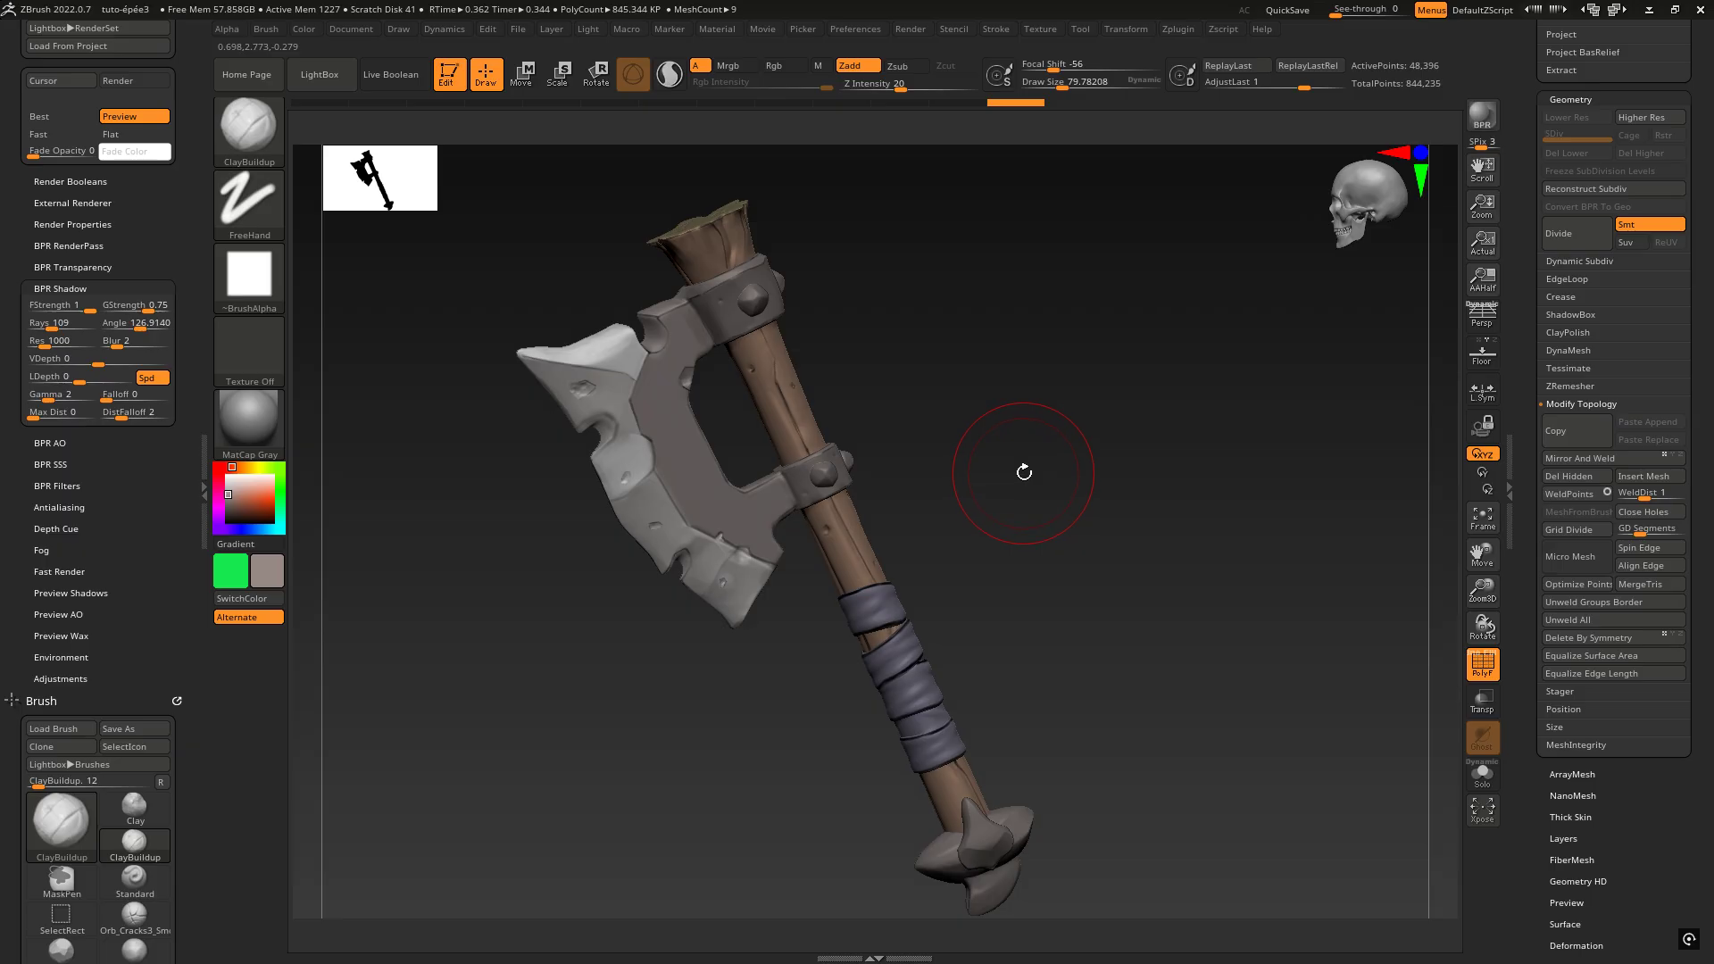
- Dock the Light palette in the tray above the Render palette
{"action": "scroll", "coordinate": [152, 503], "scroll_direction": "up", "scroll_amount": 1}
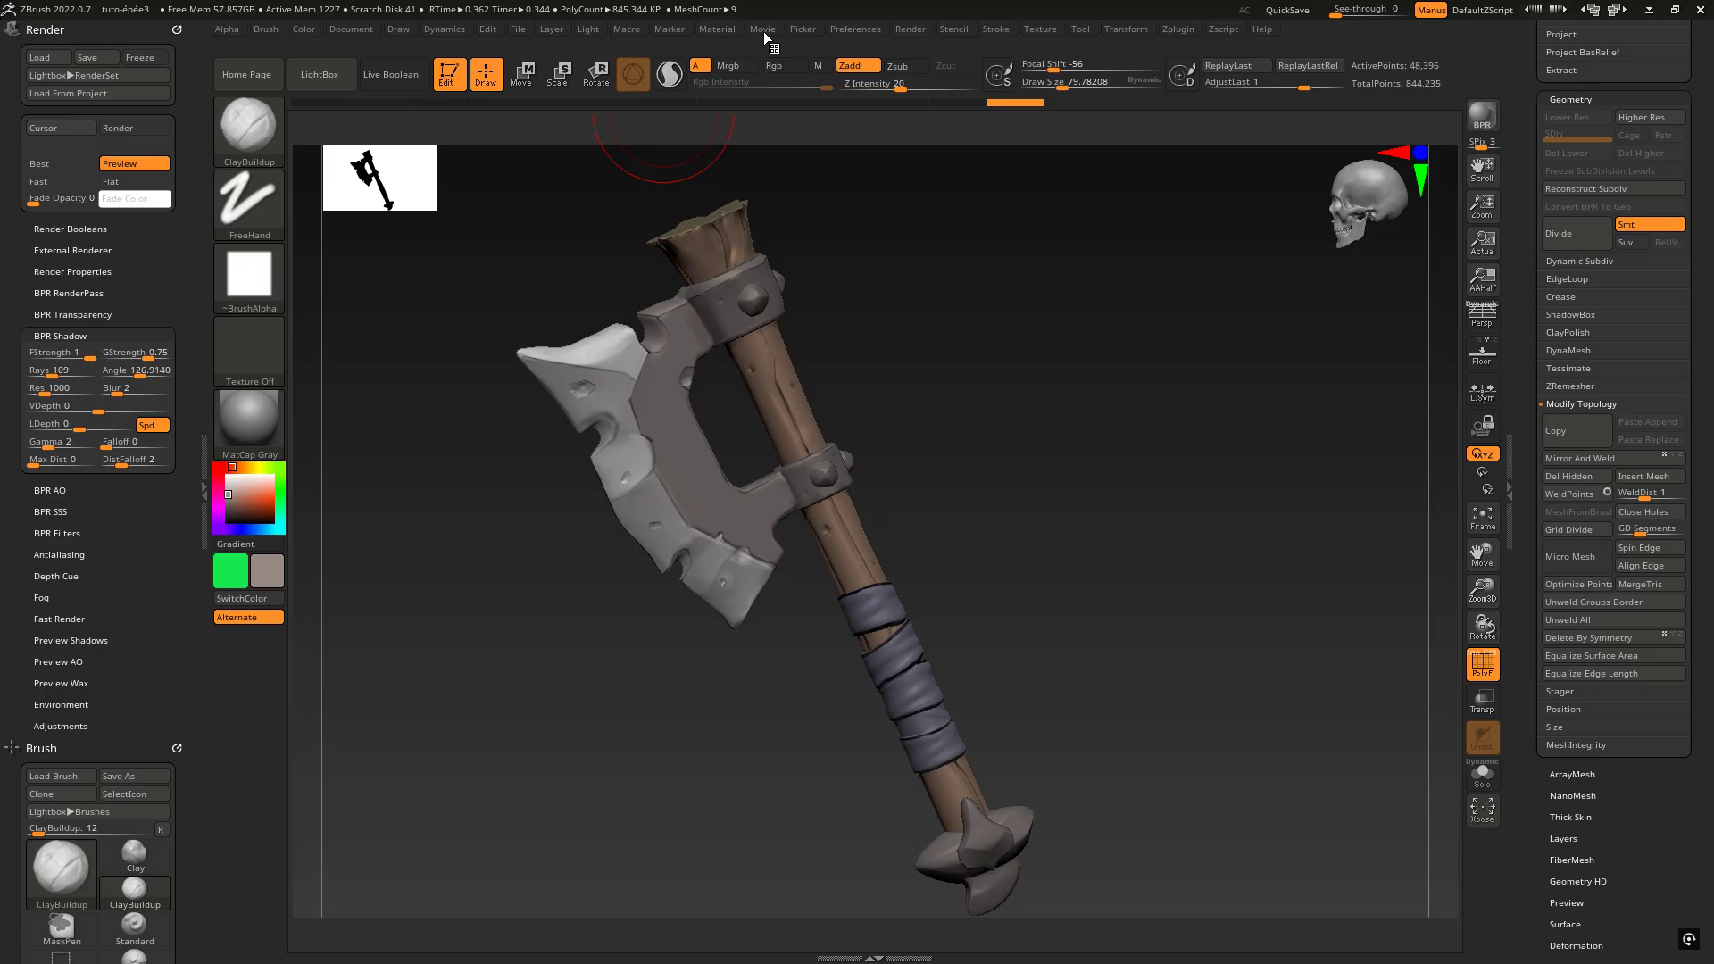
{"action": "left_click", "coordinate": [587, 28]}
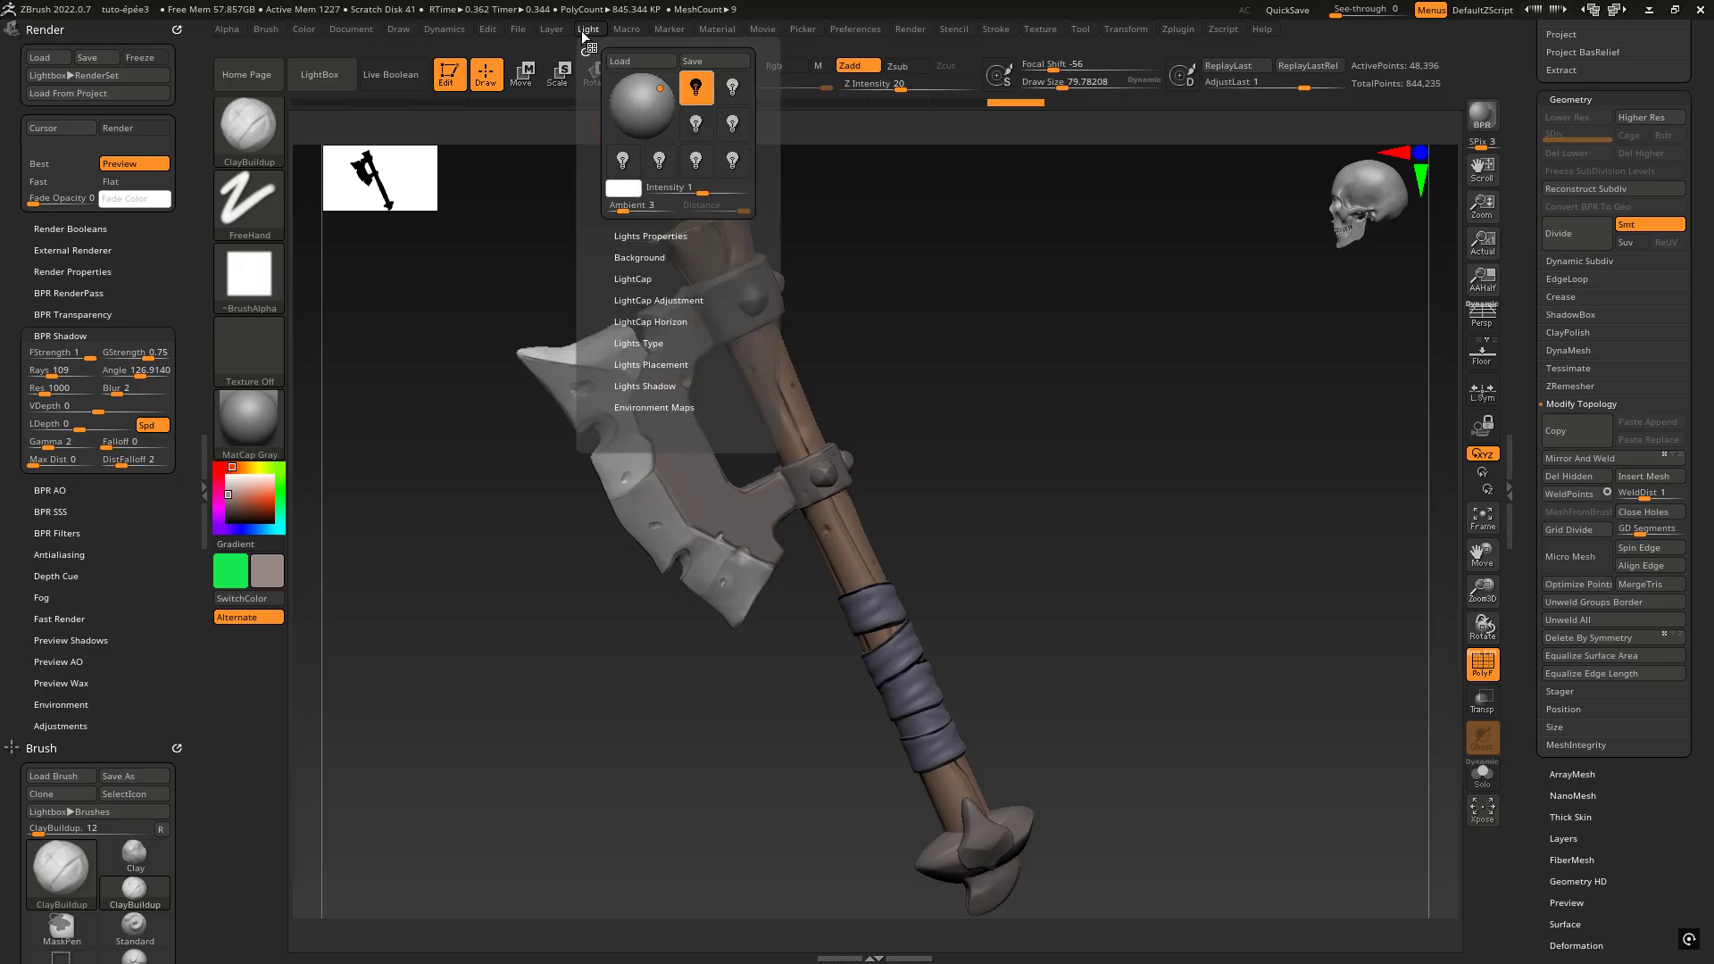
{"action": "left_click", "coordinate": [579, 51]}
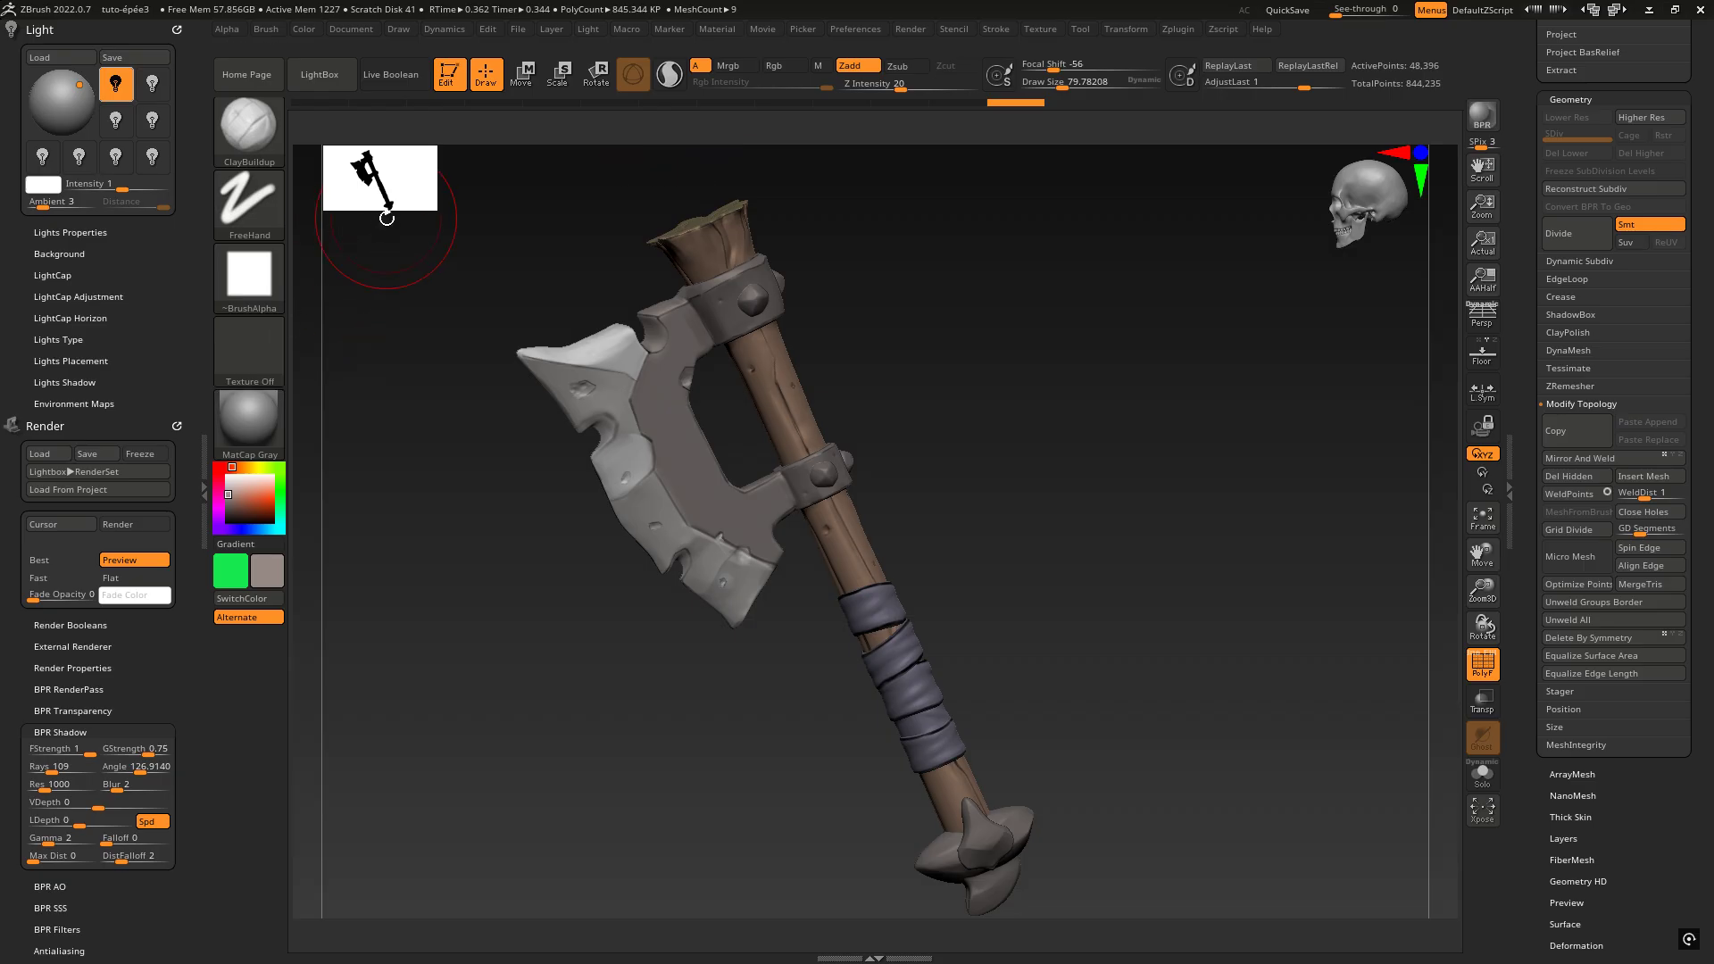
- Render the turned axe with BPR using the new shadow settings
{"action": "mouse_move", "coordinate": [1087, 333]}
{"action": "left_mouse_down"}
{"action": "mouse_move", "coordinate": [1083, 356]}
{"action": "mouse_move", "coordinate": [1118, 327]}
{"action": "left_mouse_up"}
{"action": "key", "text": "shift+r"}
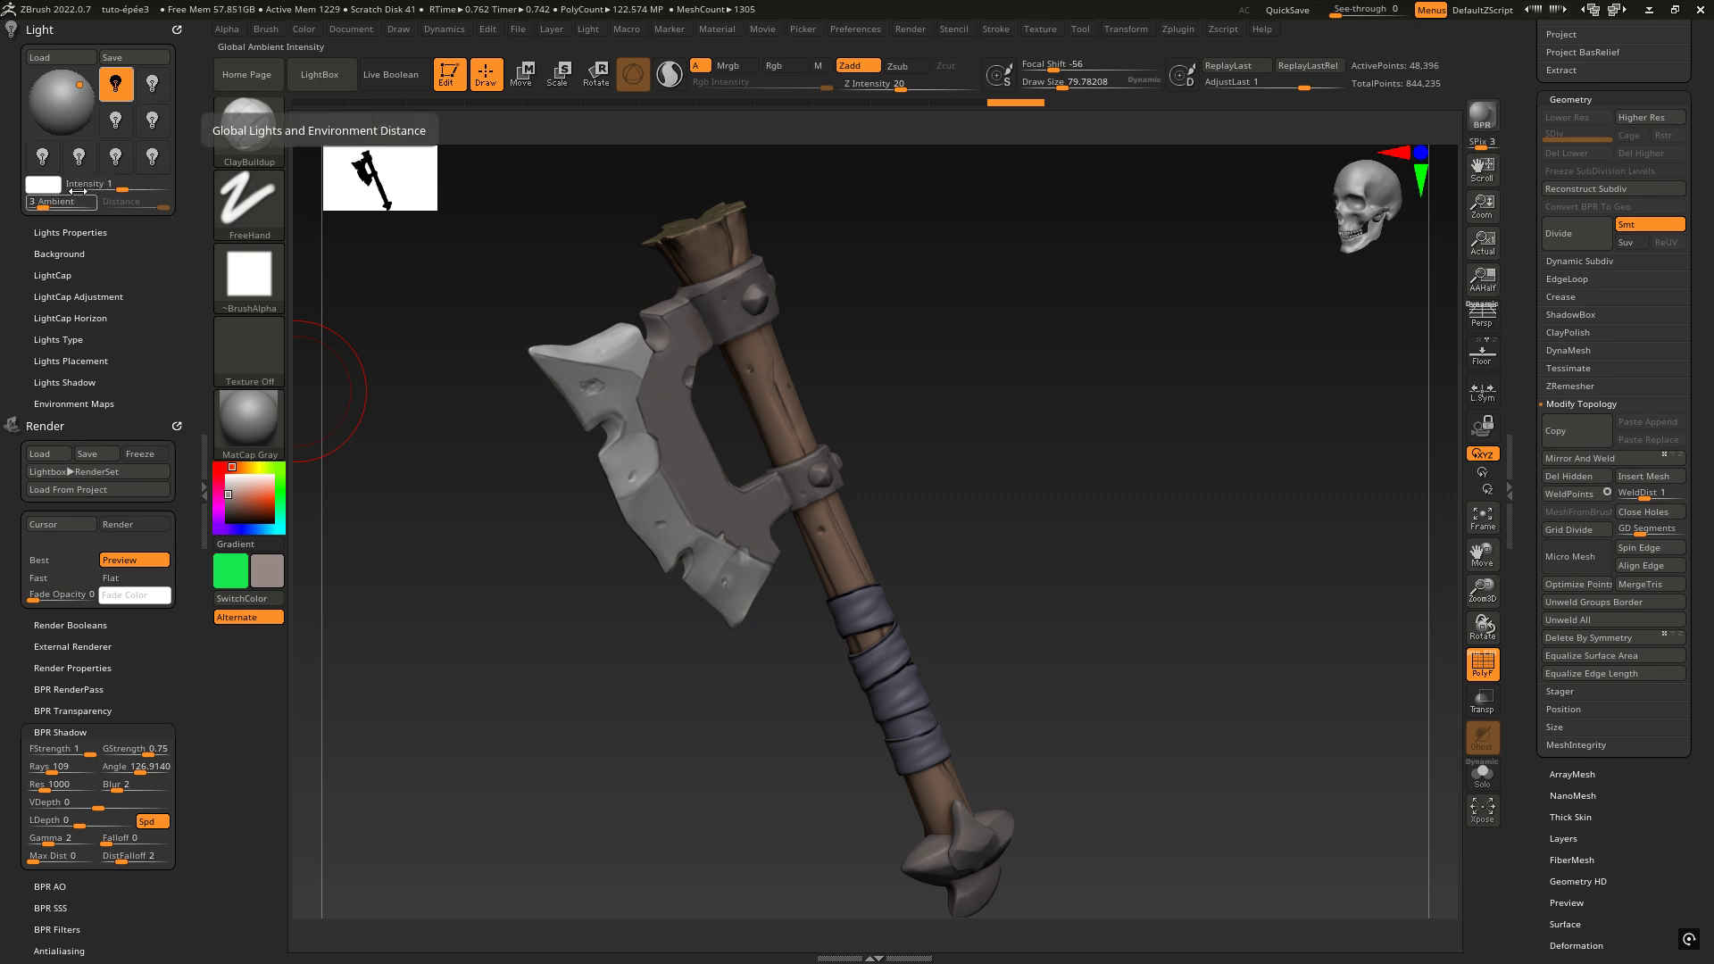
- Test the light at the lower left of the preview sphere with a BPR render, and return it to the upper right with another render
{"action": "mouse_move", "coordinate": [79, 87]}
{"action": "left_mouse_down"}
{"action": "mouse_move", "coordinate": [39, 86]}
{"action": "mouse_move", "coordinate": [41, 125]}
{"action": "left_mouse_up"}
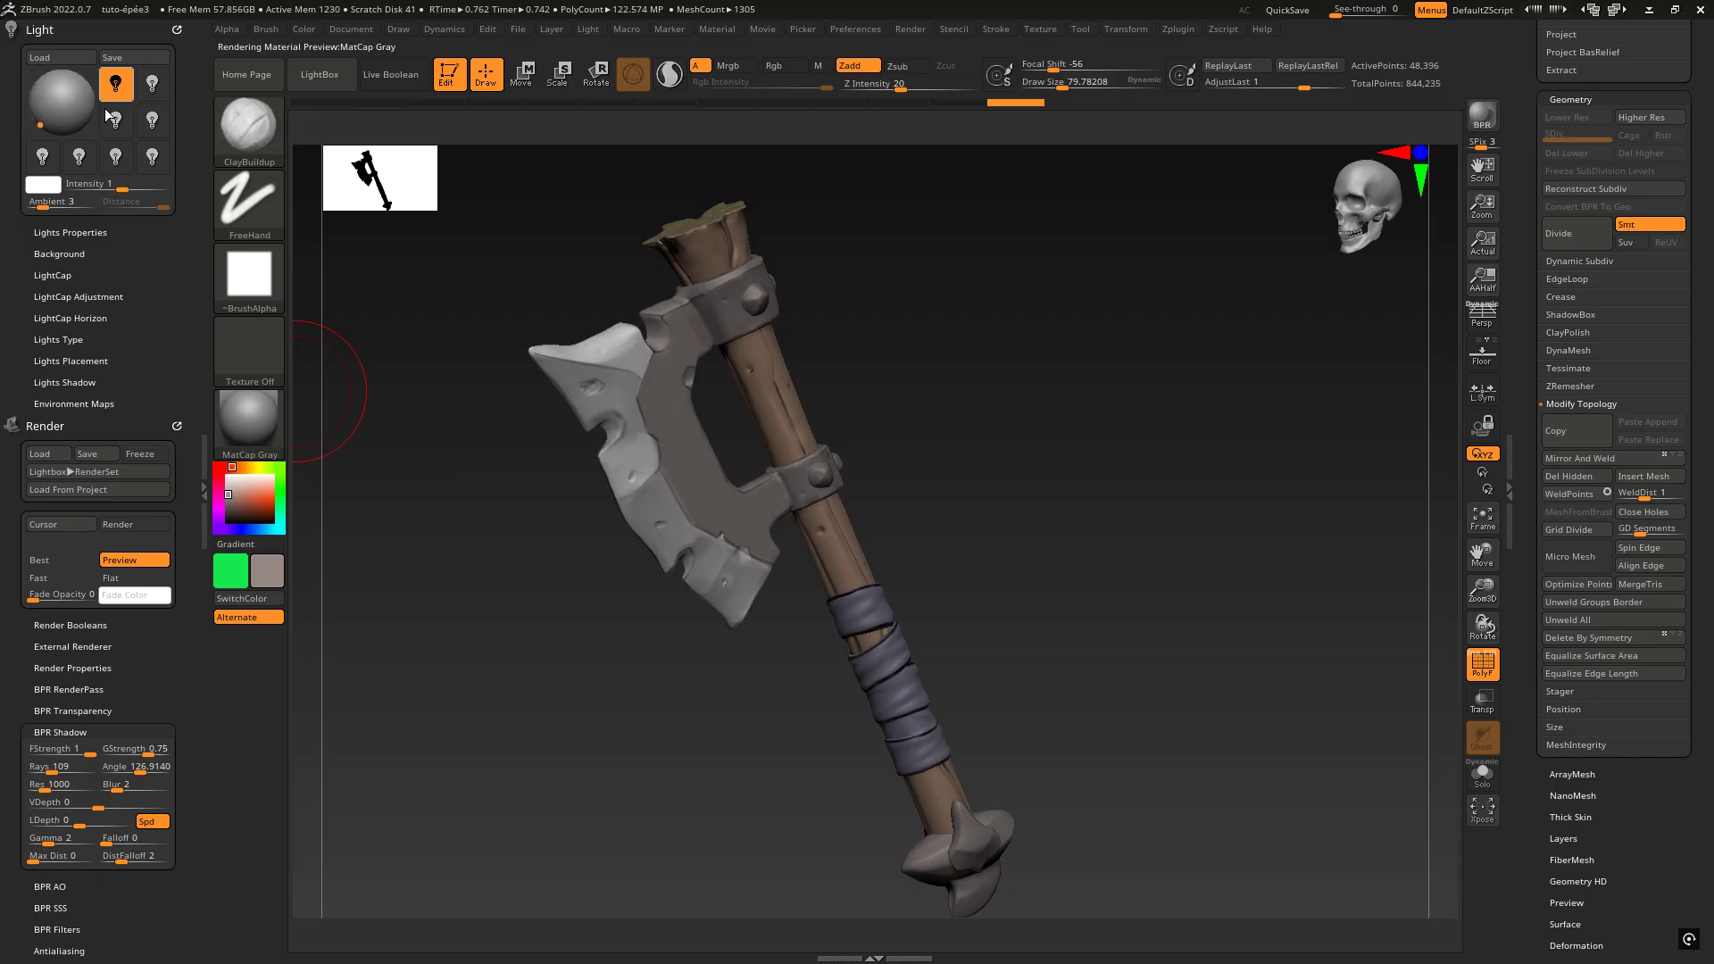
{"action": "left_click", "coordinate": [1473, 111]}
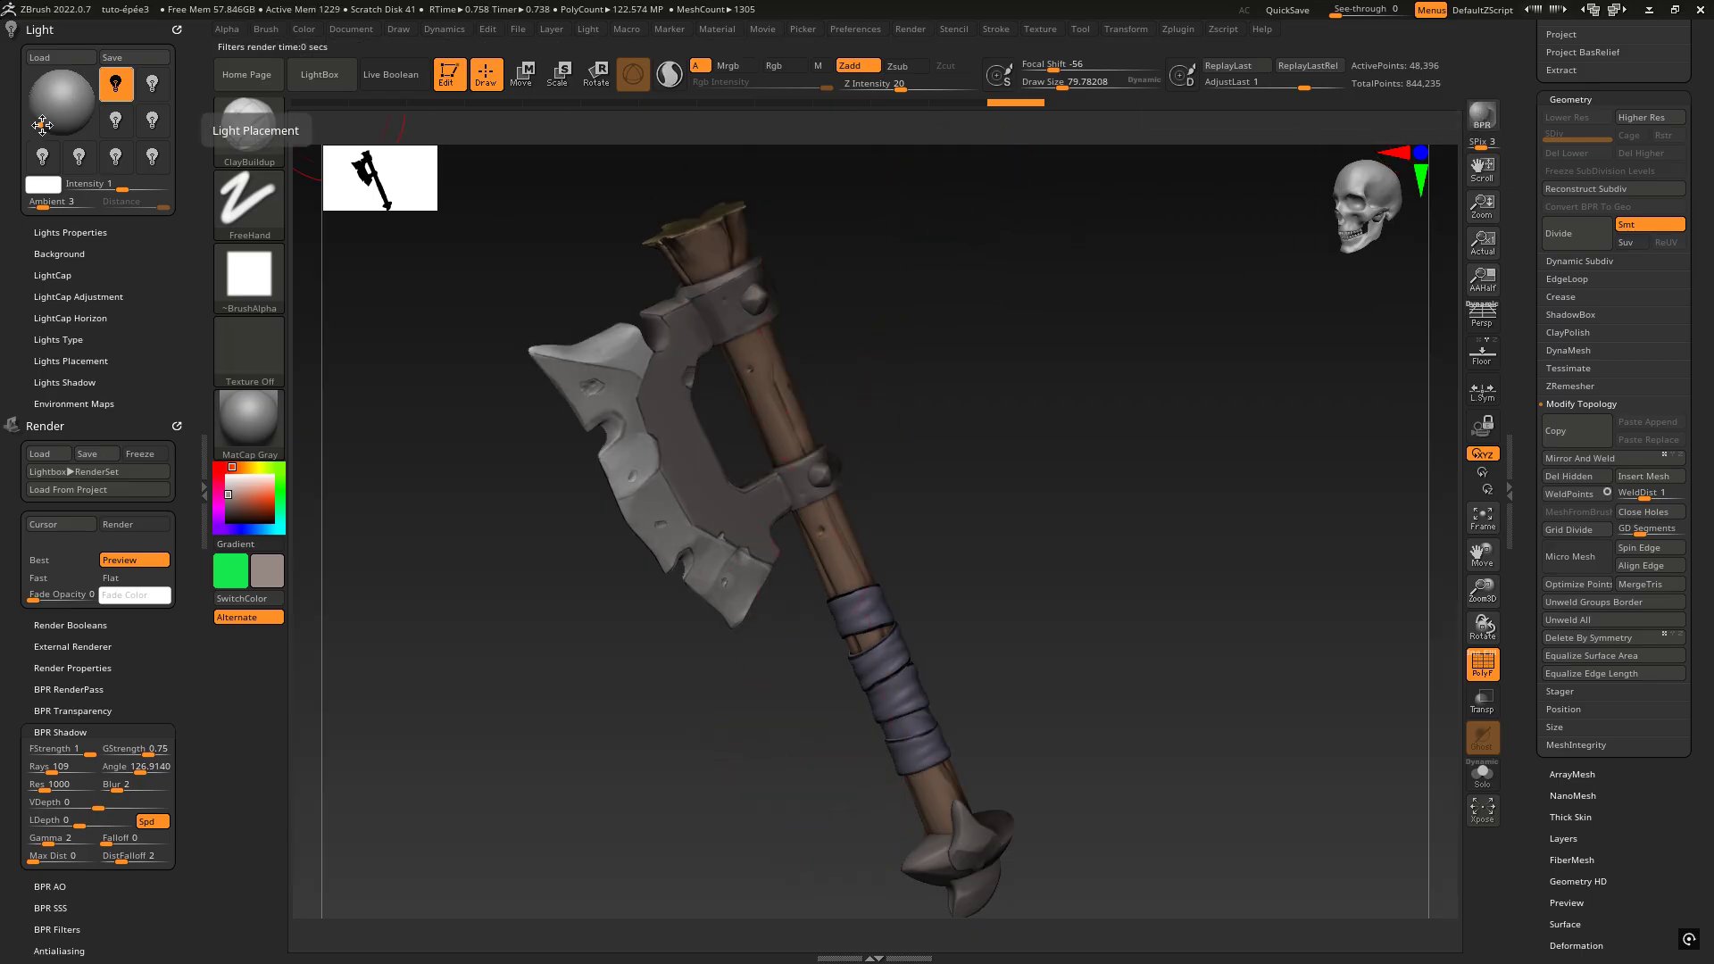
{"action": "left_click_drag", "start_coordinate": [41, 127], "coordinate": [79, 112]}
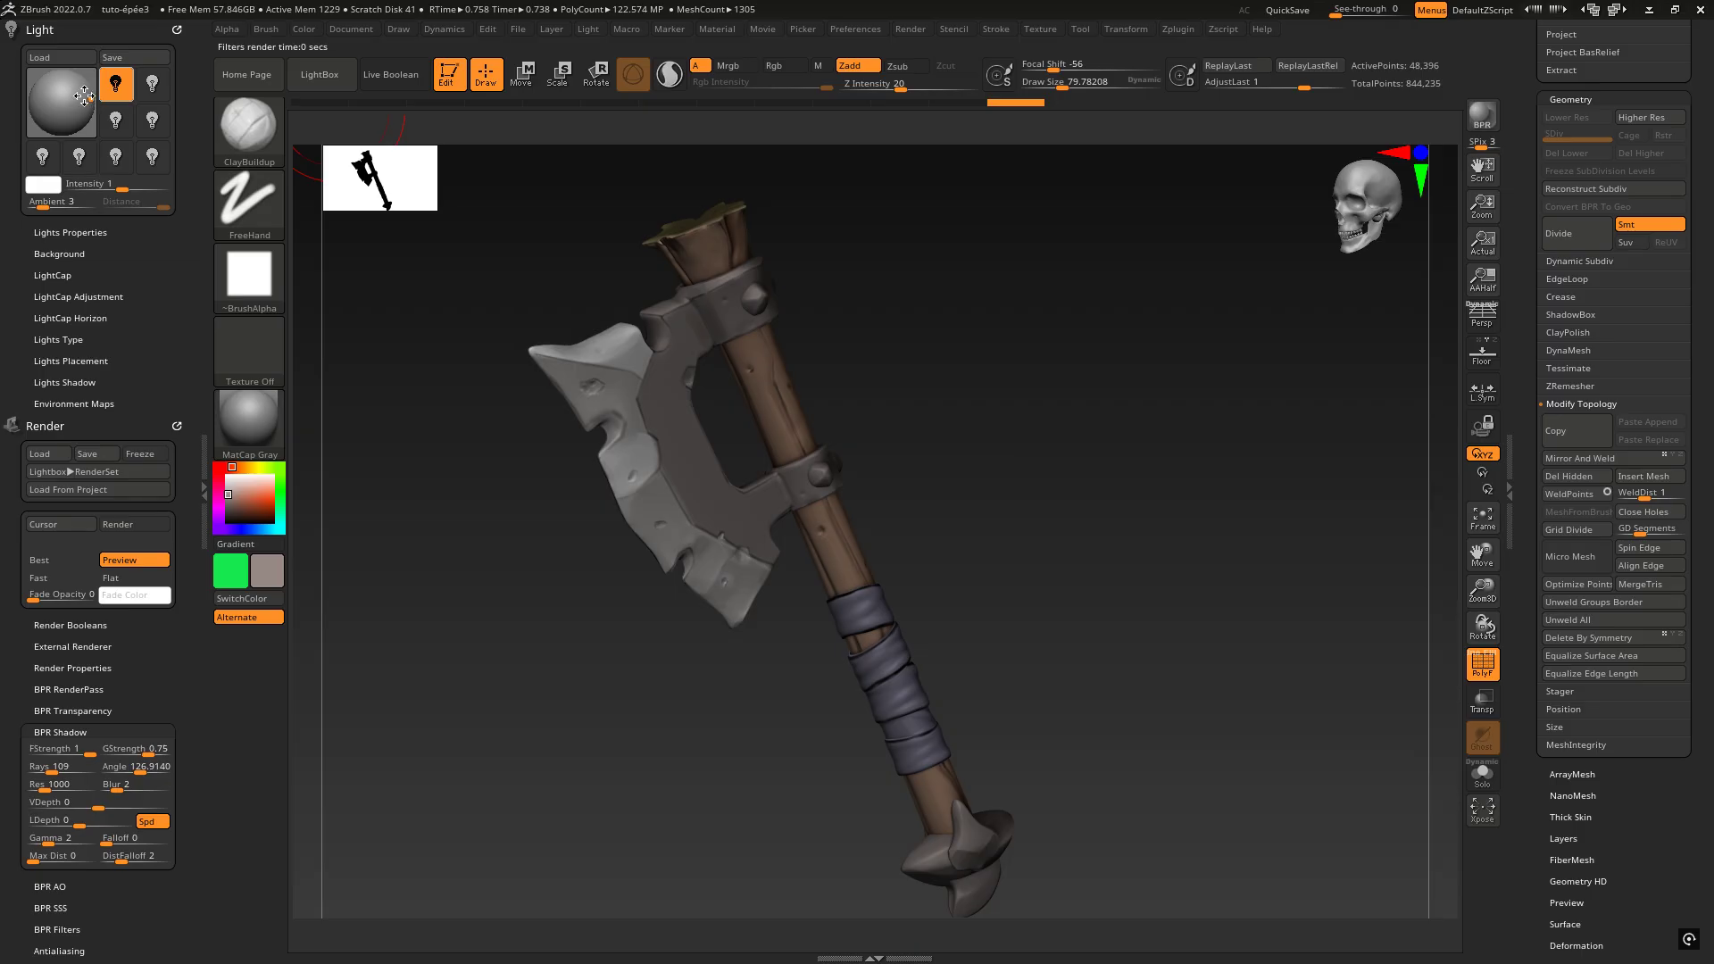
{"action": "left_click", "coordinate": [1482, 114]}
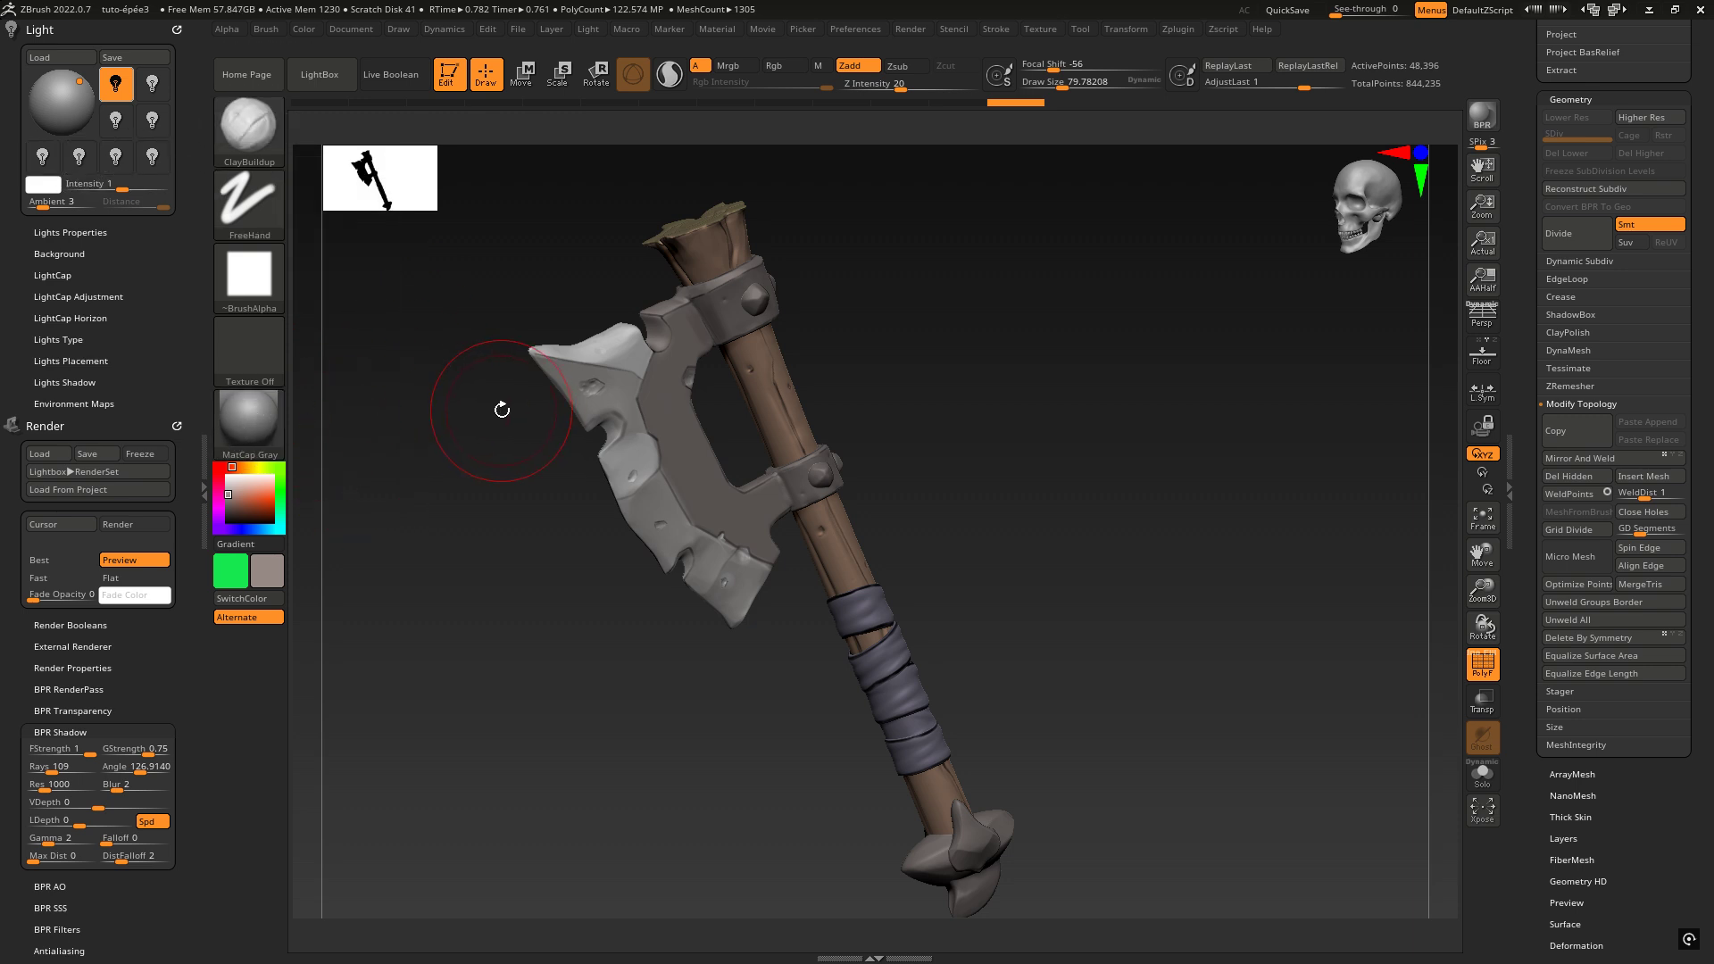
- Change the light's colour from white to a golden yellow and render the axe with BPR
{"action": "mouse_move", "coordinate": [249, 416]}
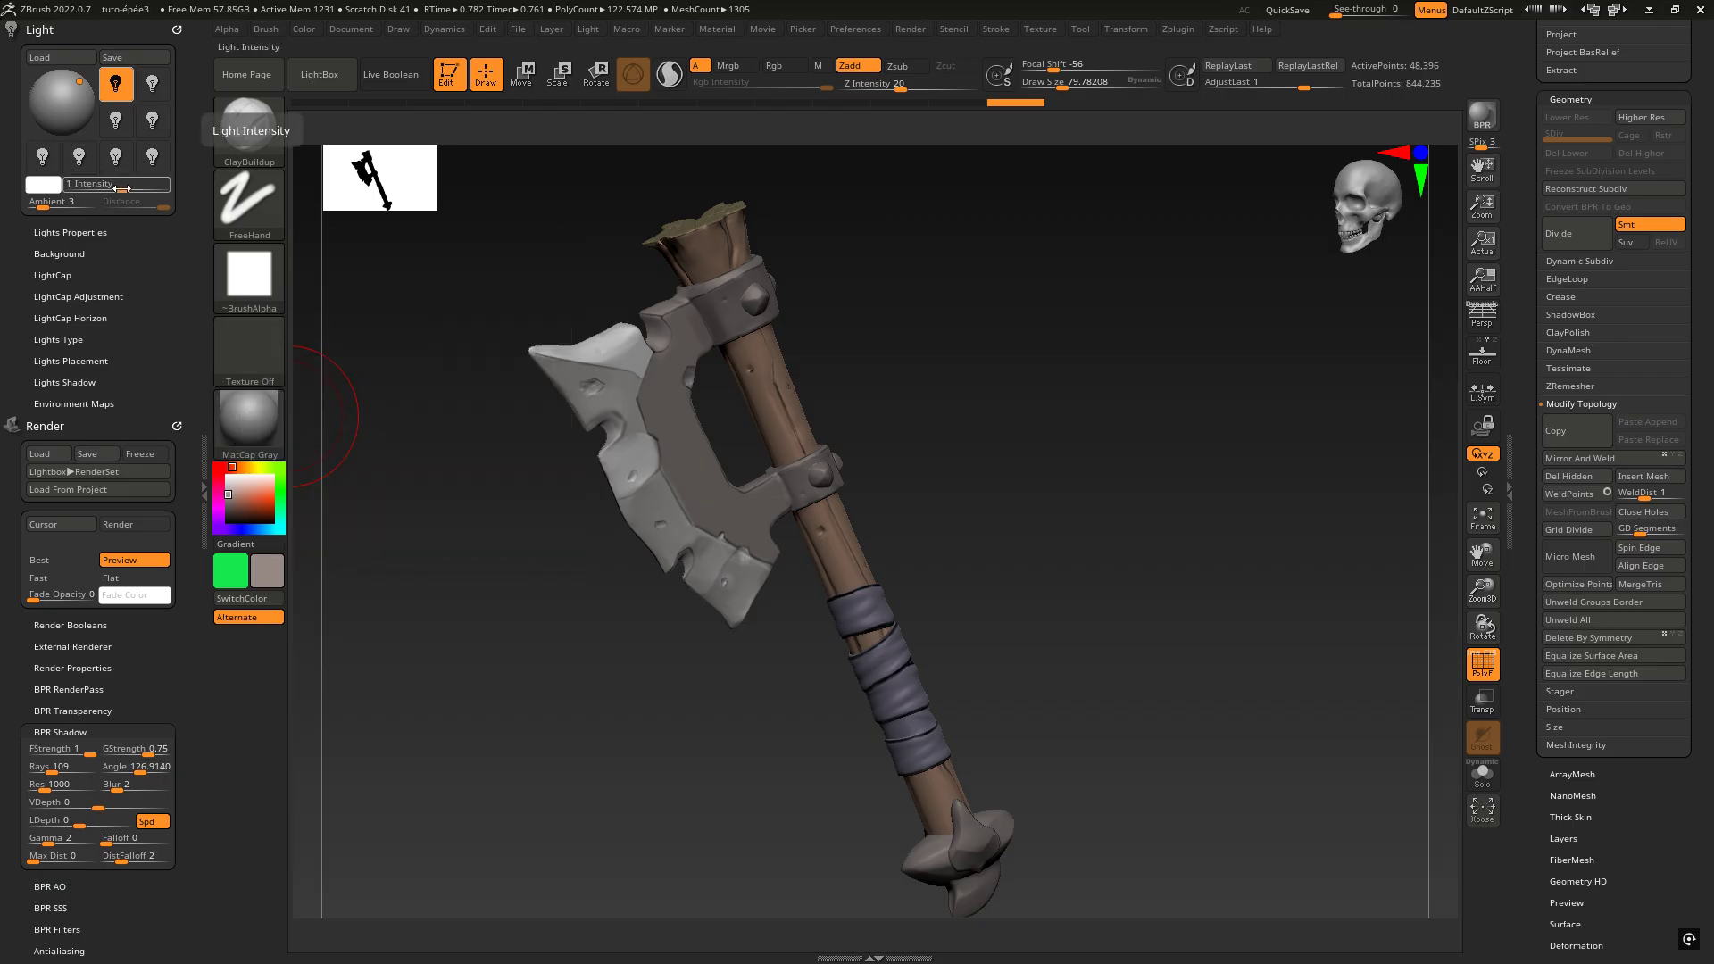
{"action": "left_click", "coordinate": [35, 180]}
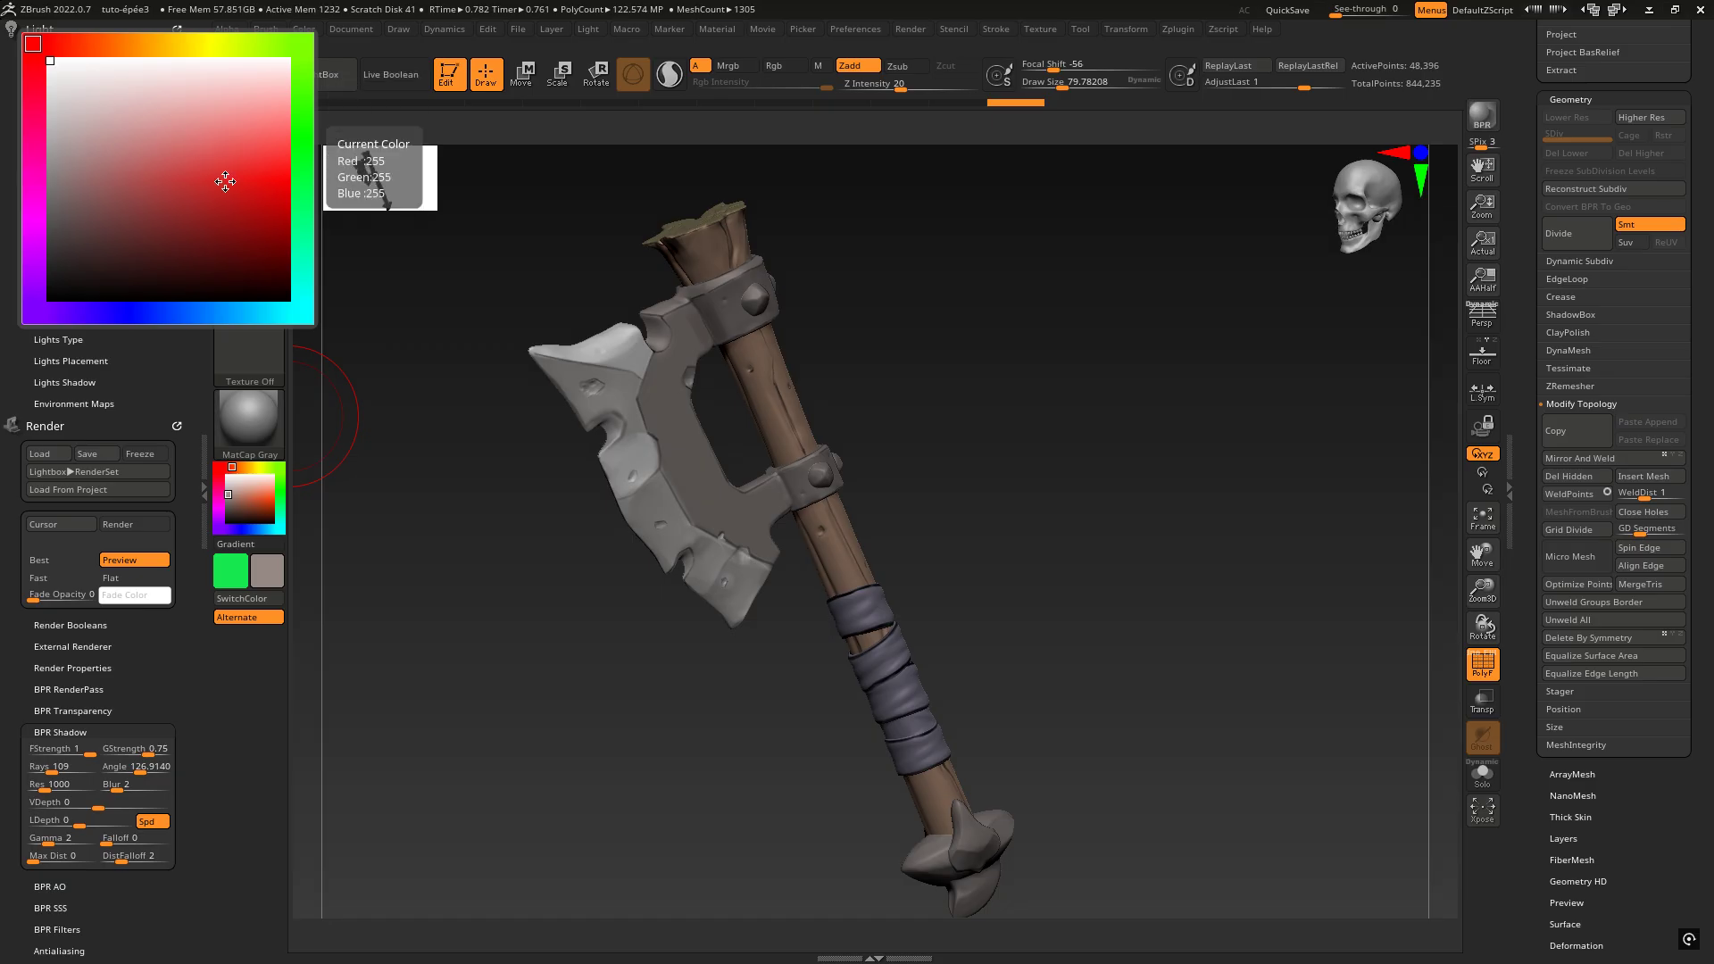
{"action": "left_click", "coordinate": [169, 44]}
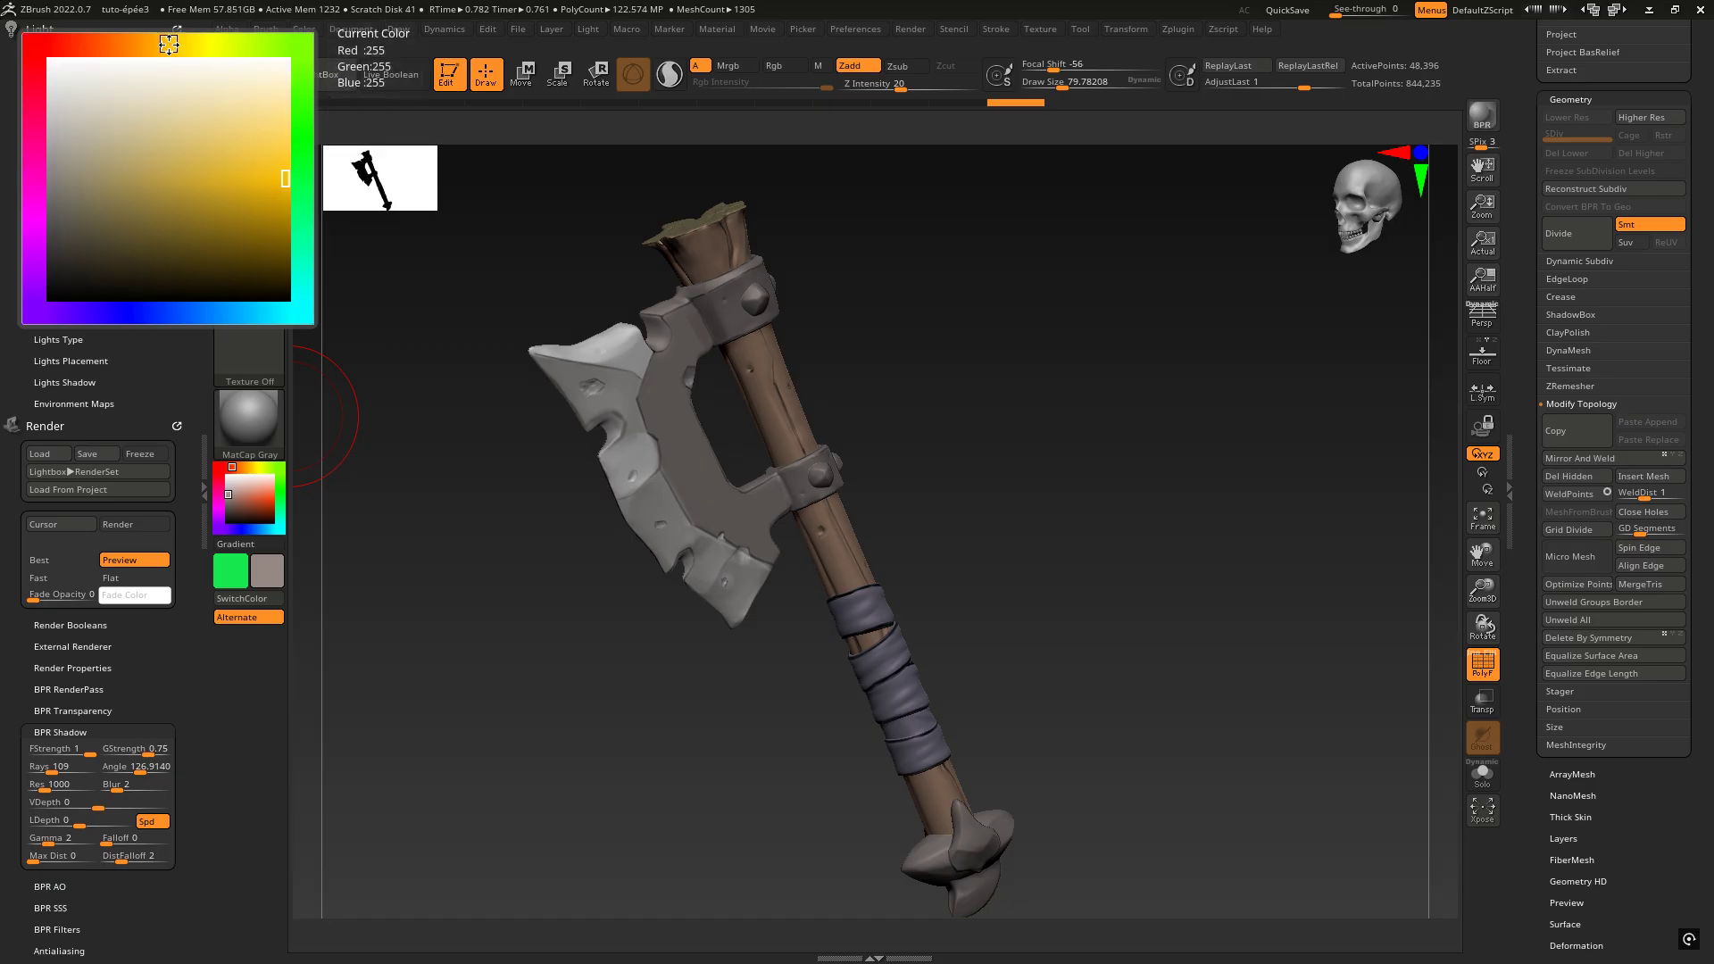
{"action": "left_click", "coordinate": [217, 164]}
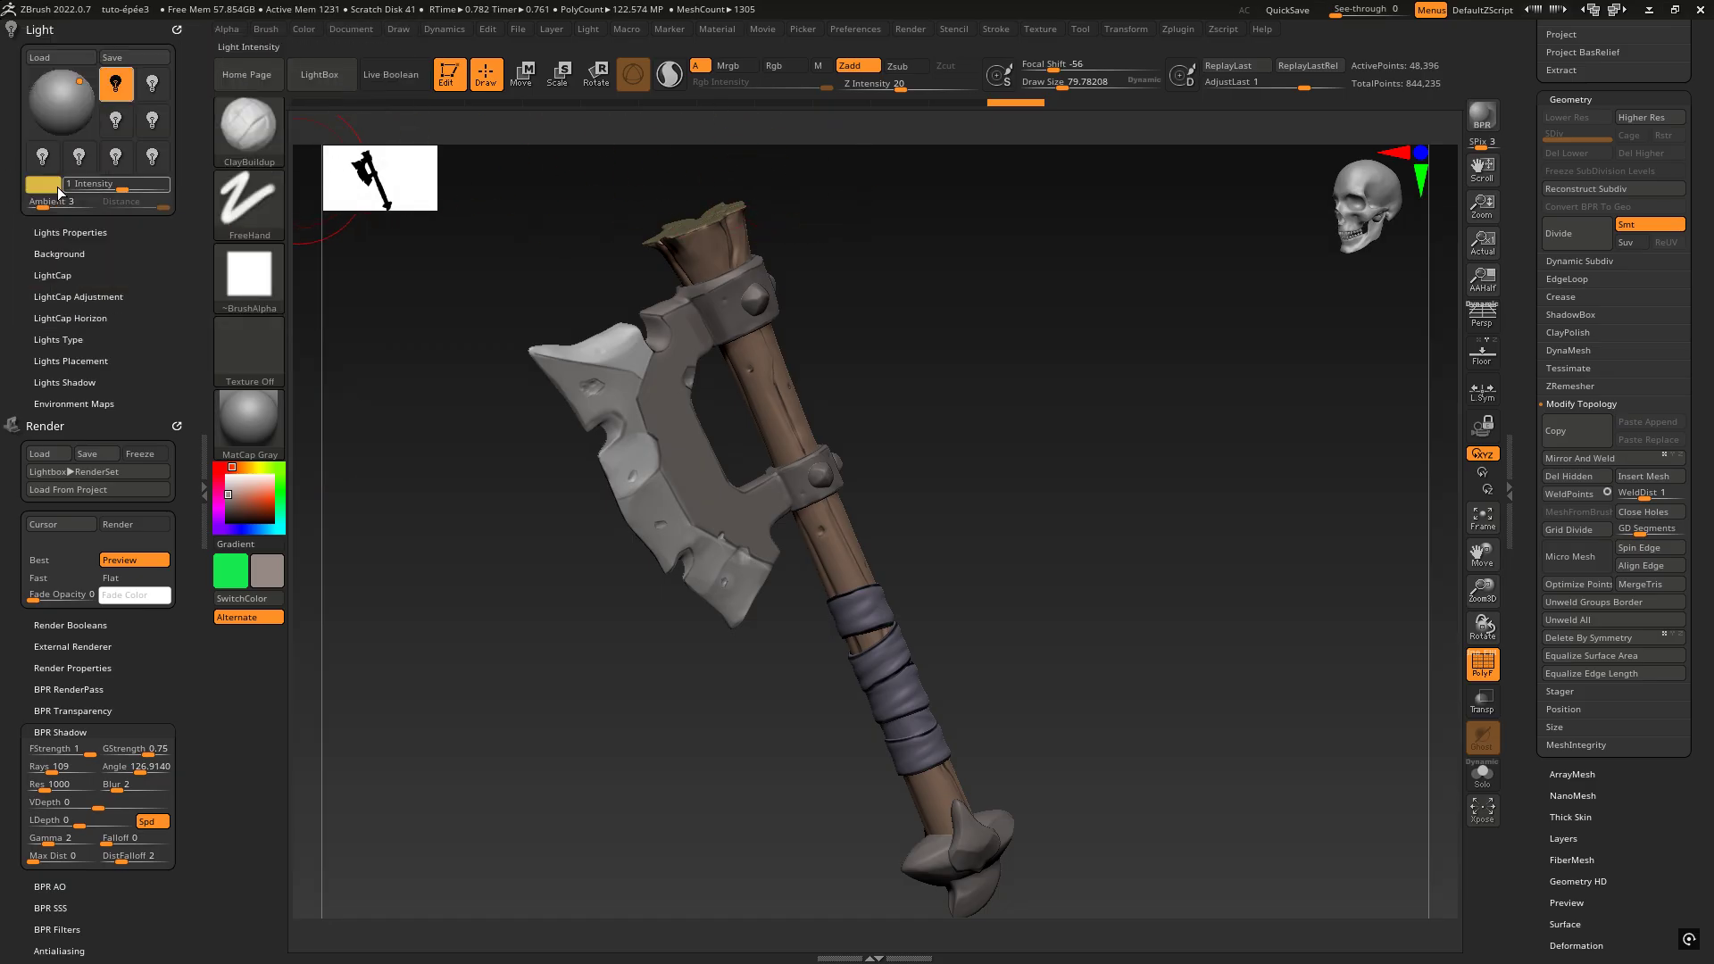
{"action": "left_click", "coordinate": [1482, 114]}
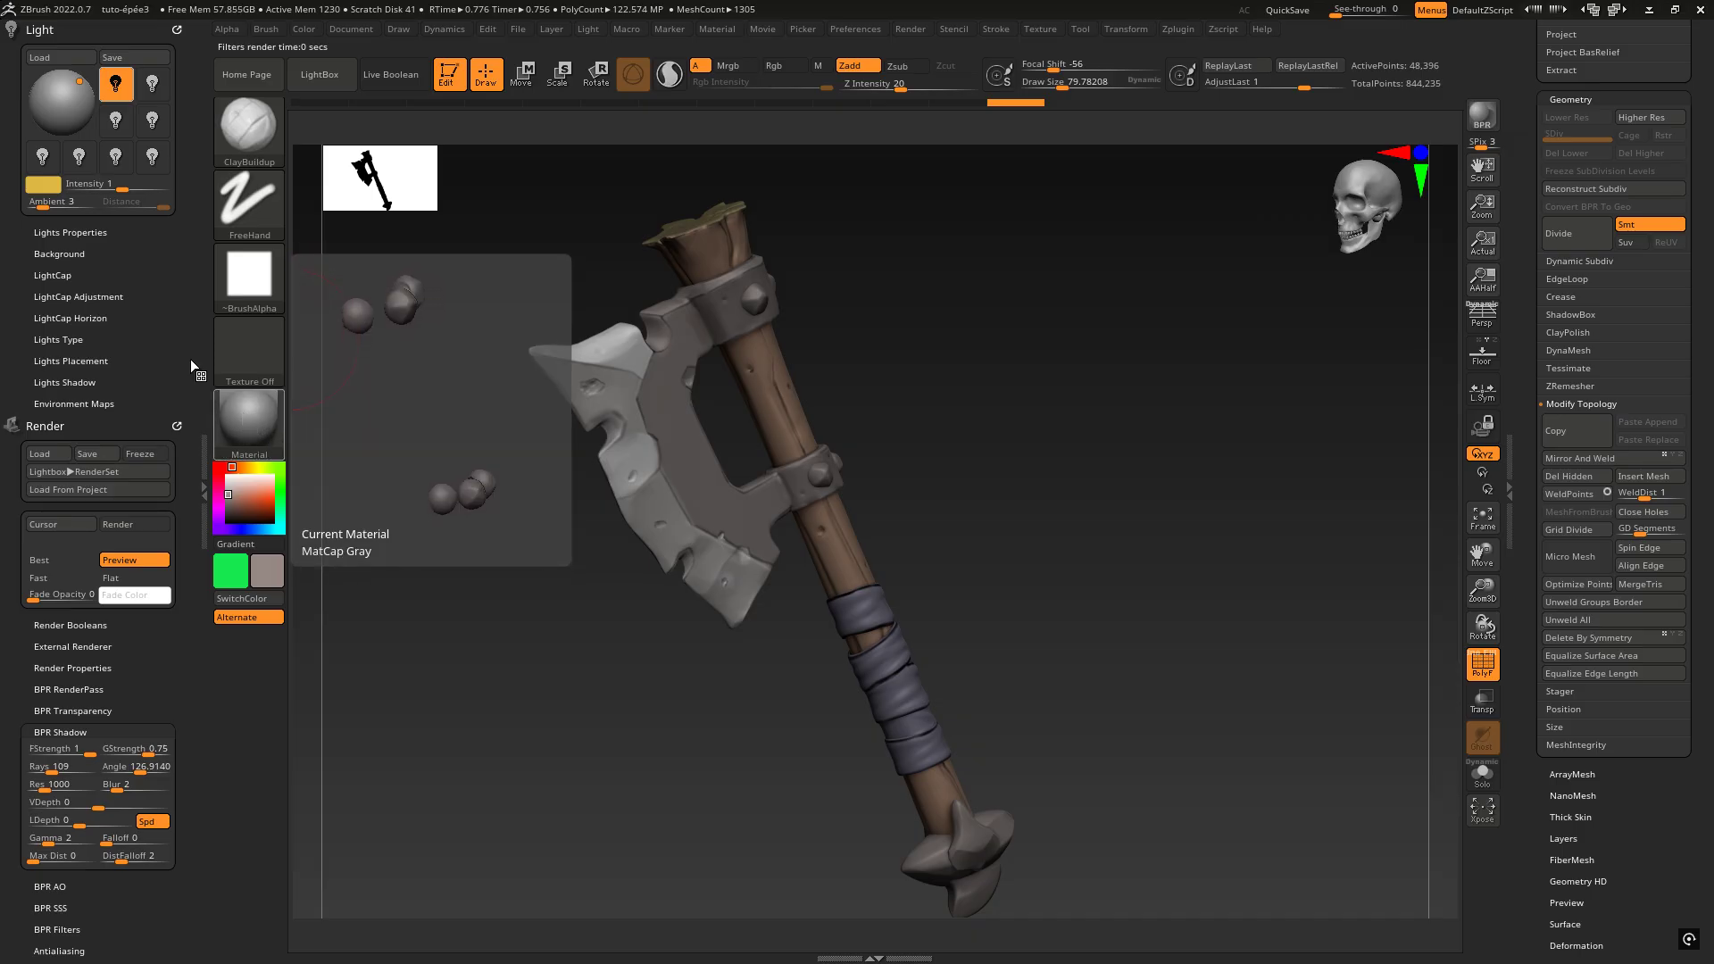
- View the material library under the yellow light and change the light's colour to red
{"action": "left_click", "coordinate": [250, 420]}
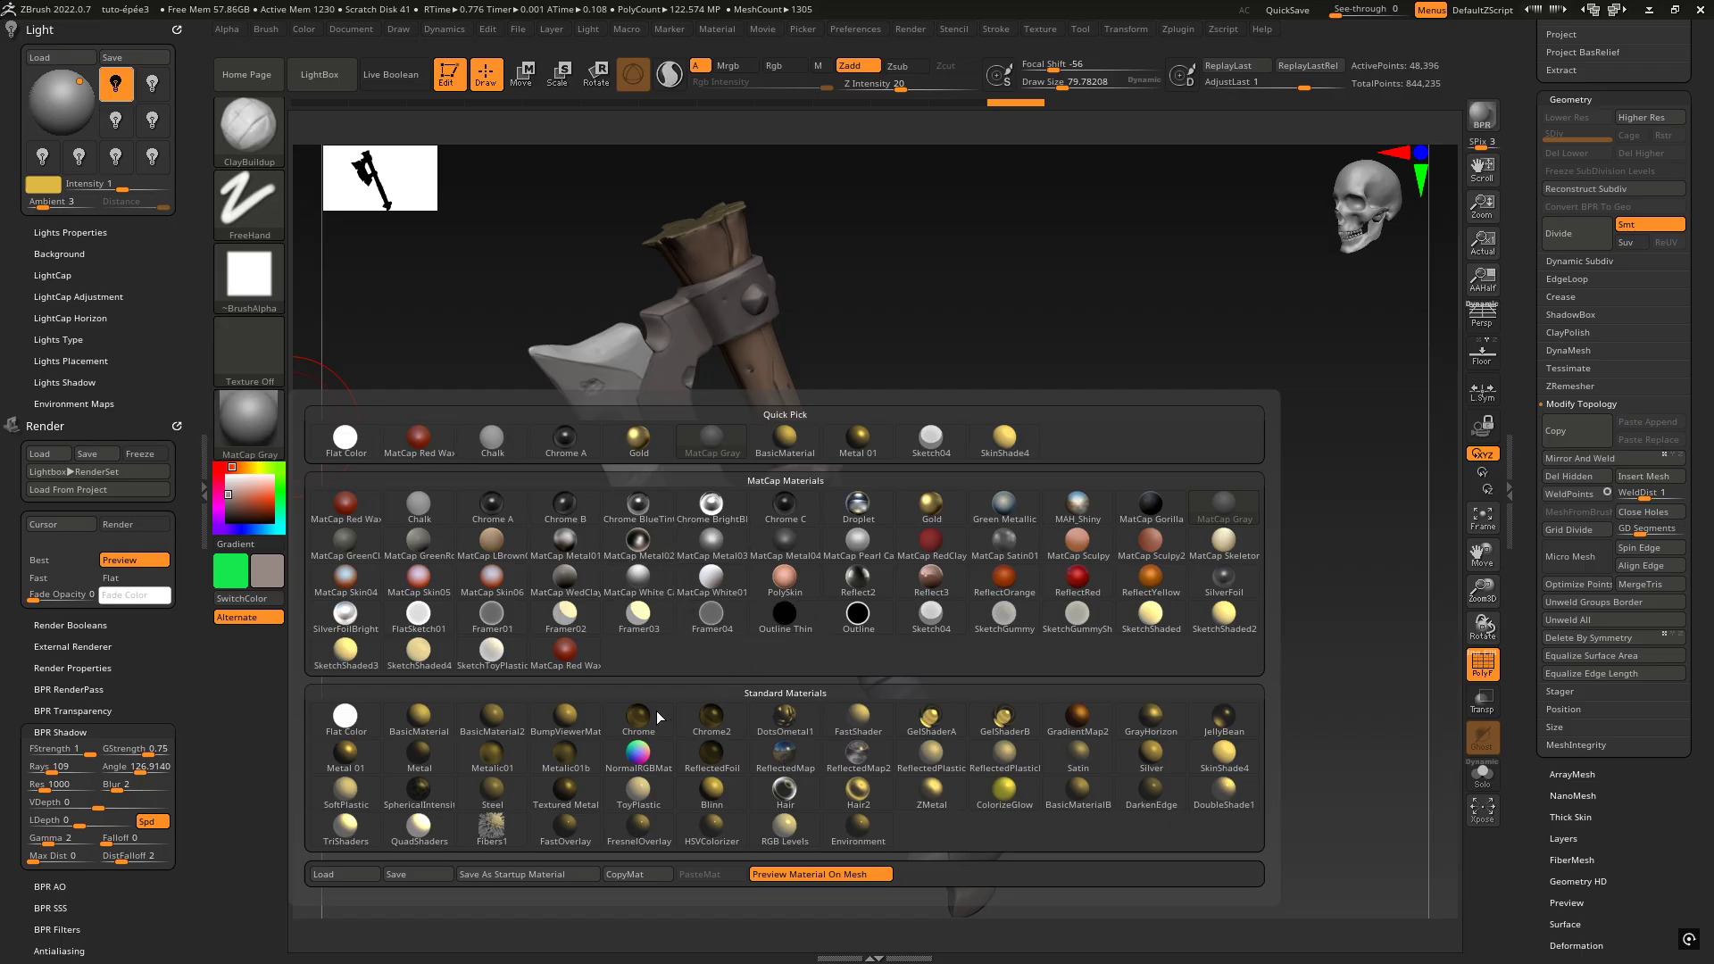
{"action": "mouse_move", "coordinate": [481, 752]}
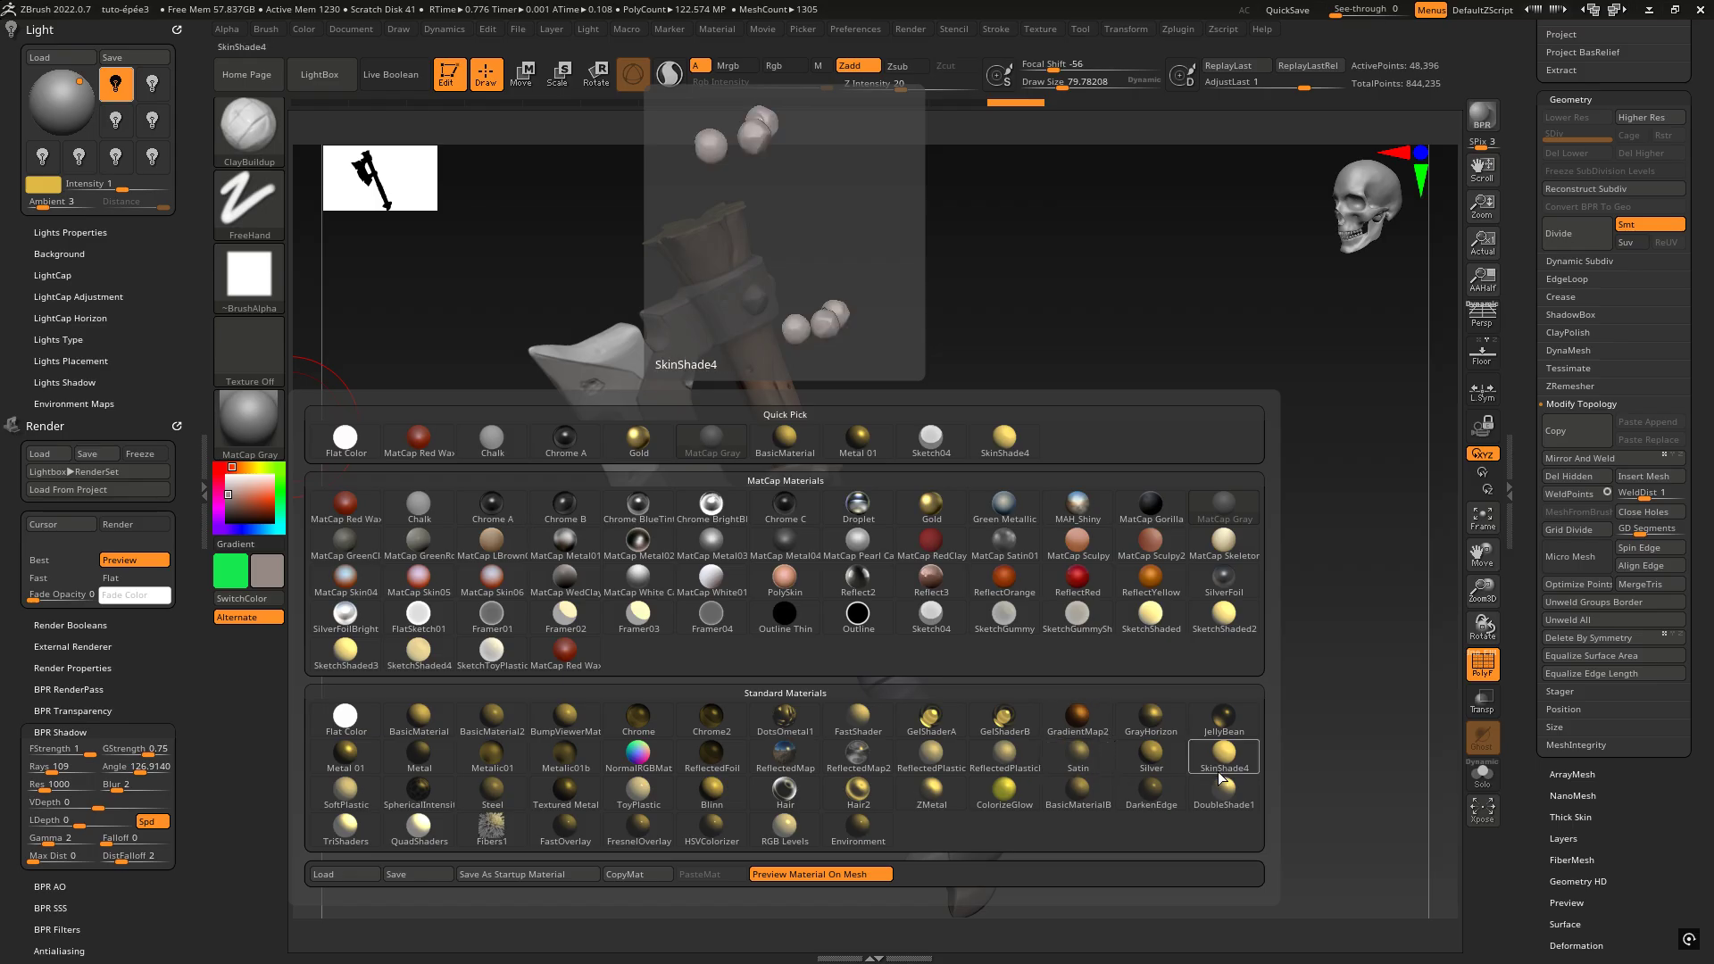
{"action": "left_click", "coordinate": [43, 185]}
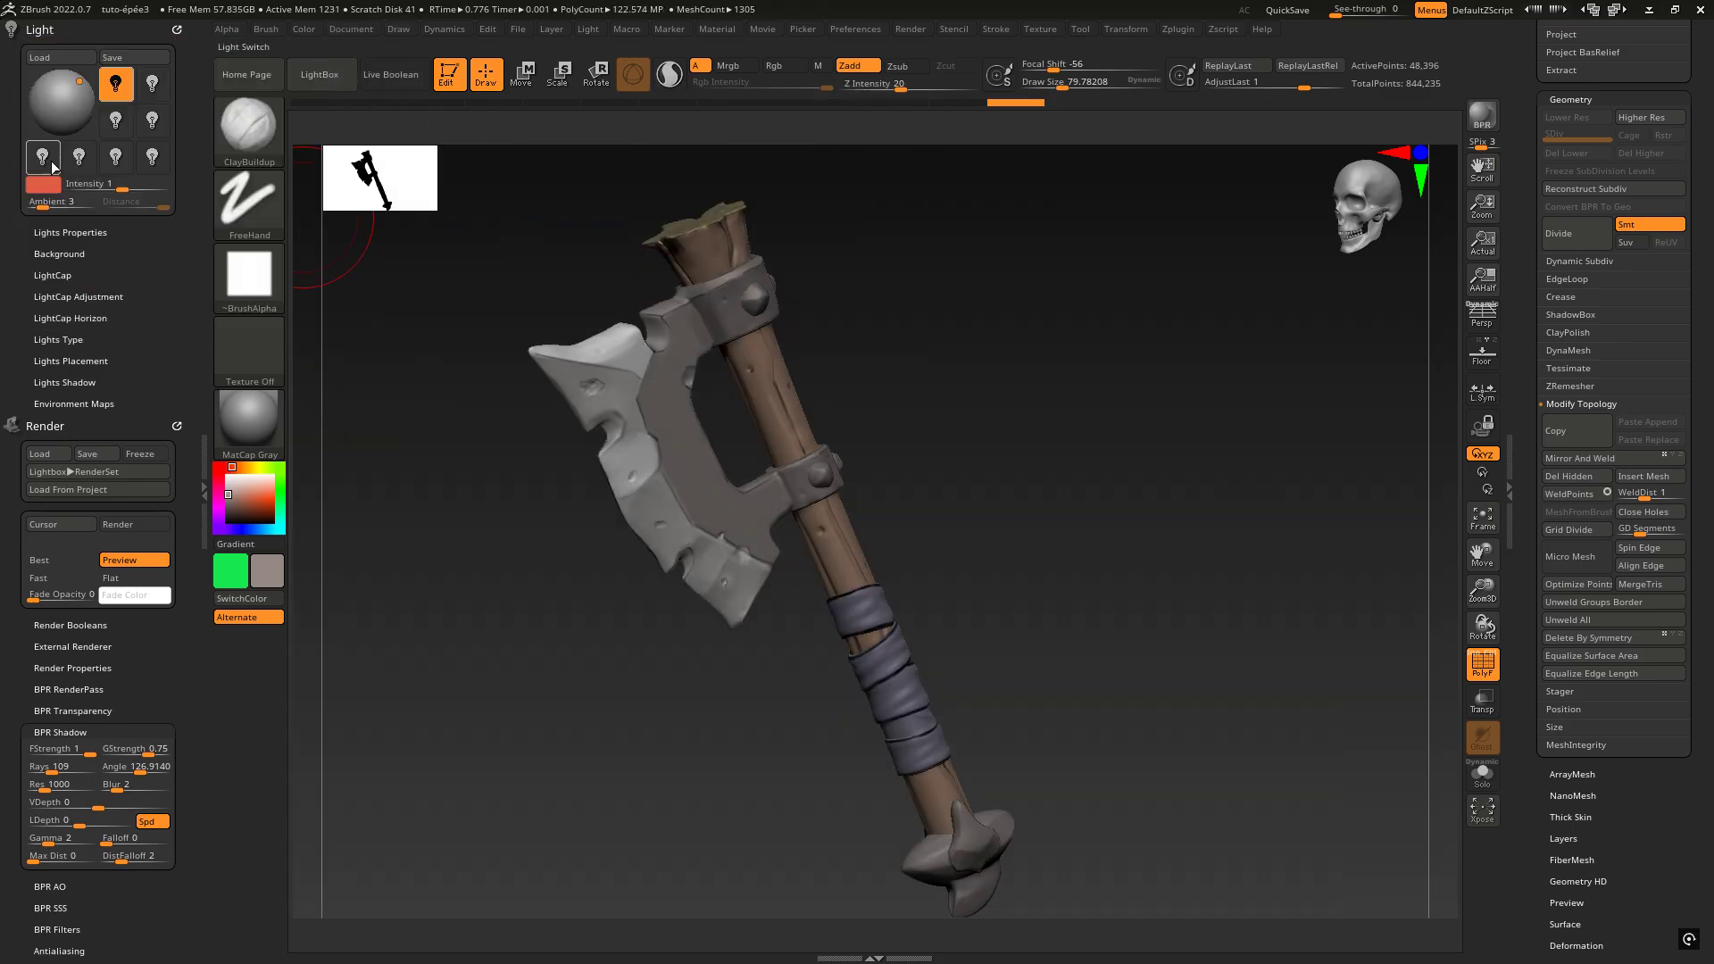
- Apply the SkinShade4 standard material to the axe
{"action": "left_click", "coordinate": [255, 421]}
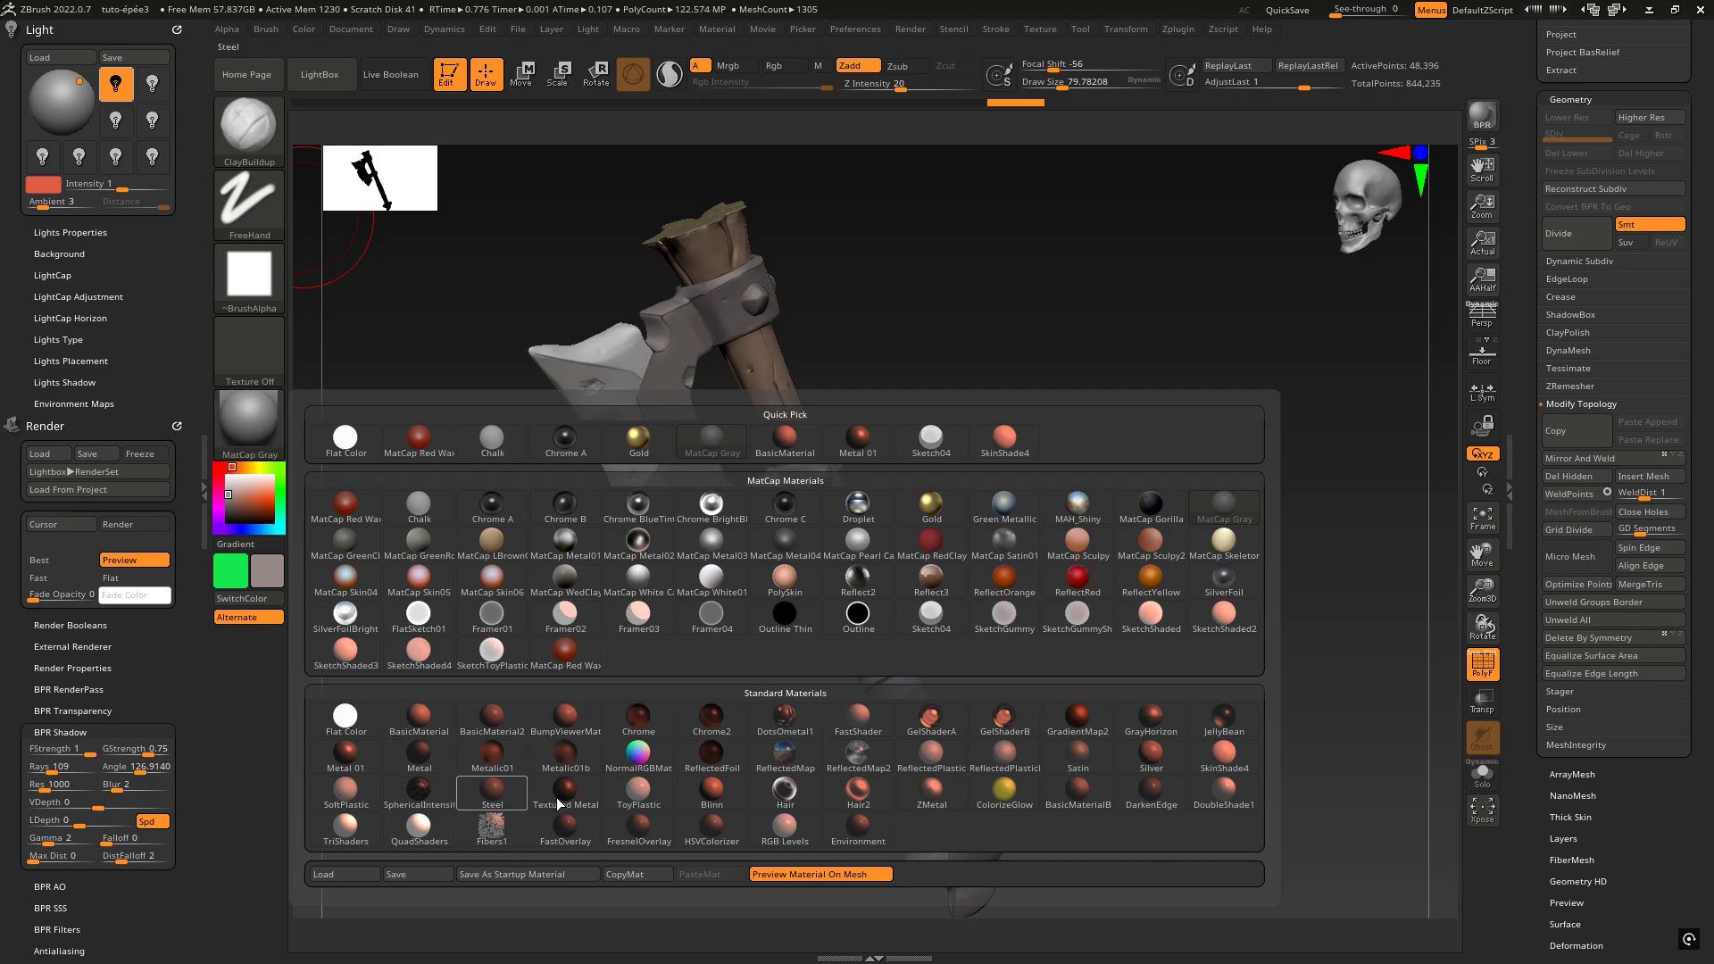
{"action": "mouse_move", "coordinate": [687, 786]}
{"action": "mouse_move", "coordinate": [1062, 750]}
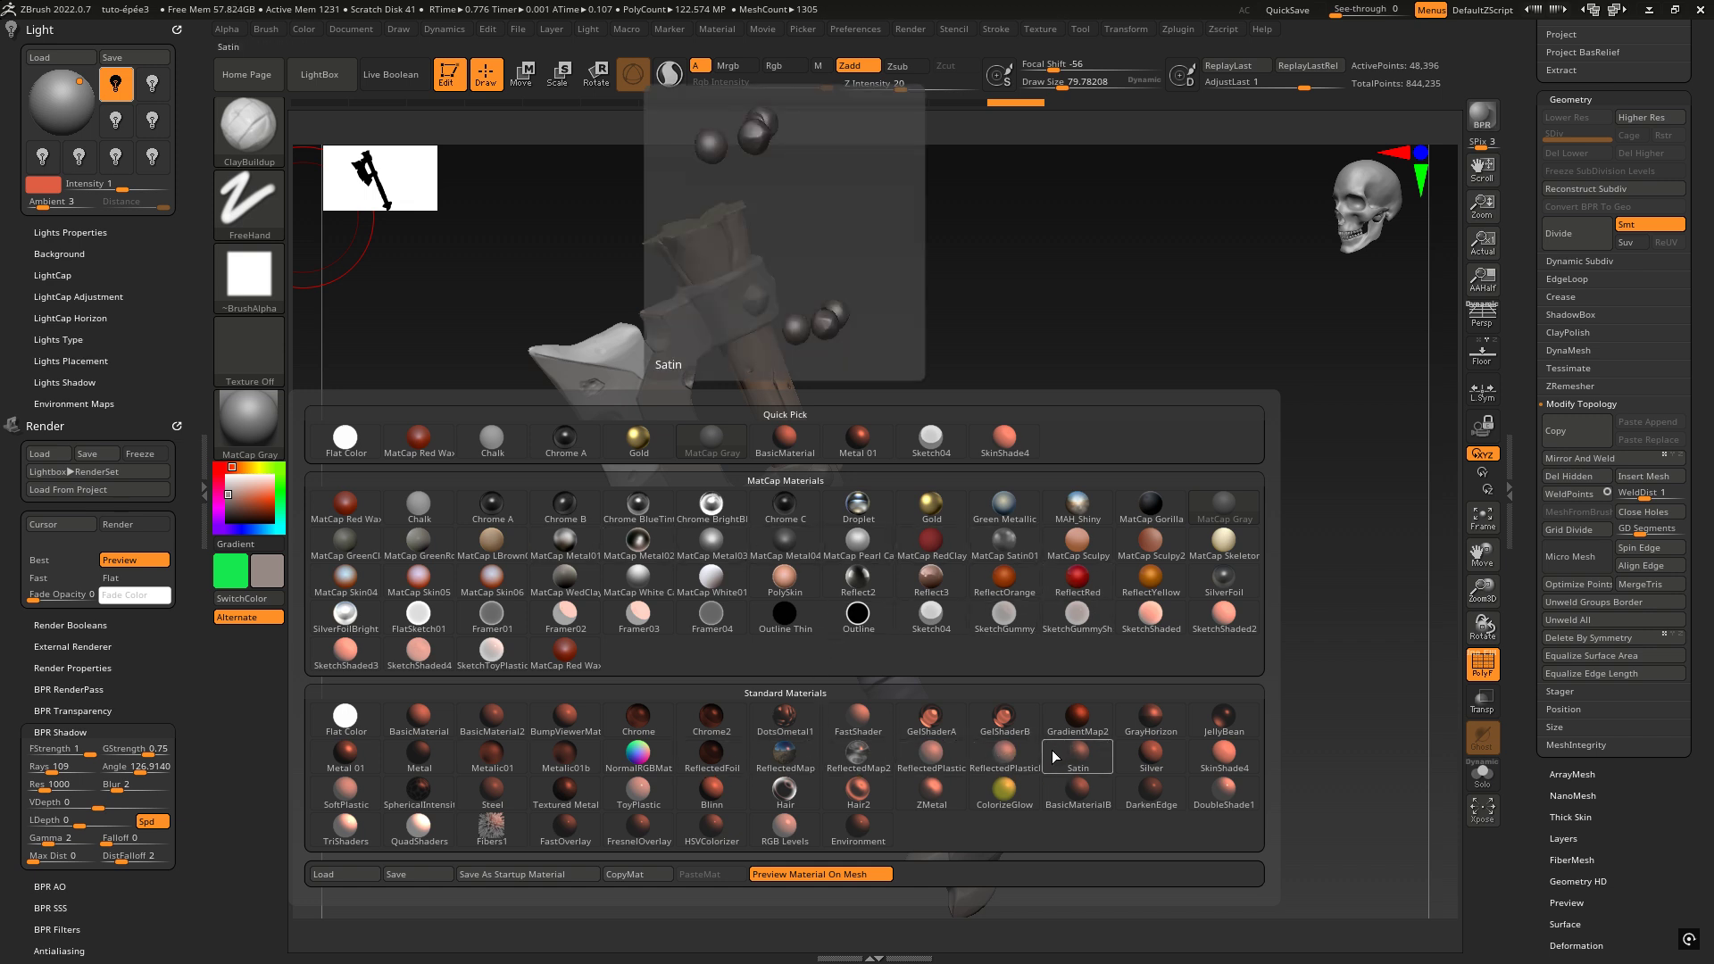
{"action": "left_click", "coordinate": [1228, 754]}
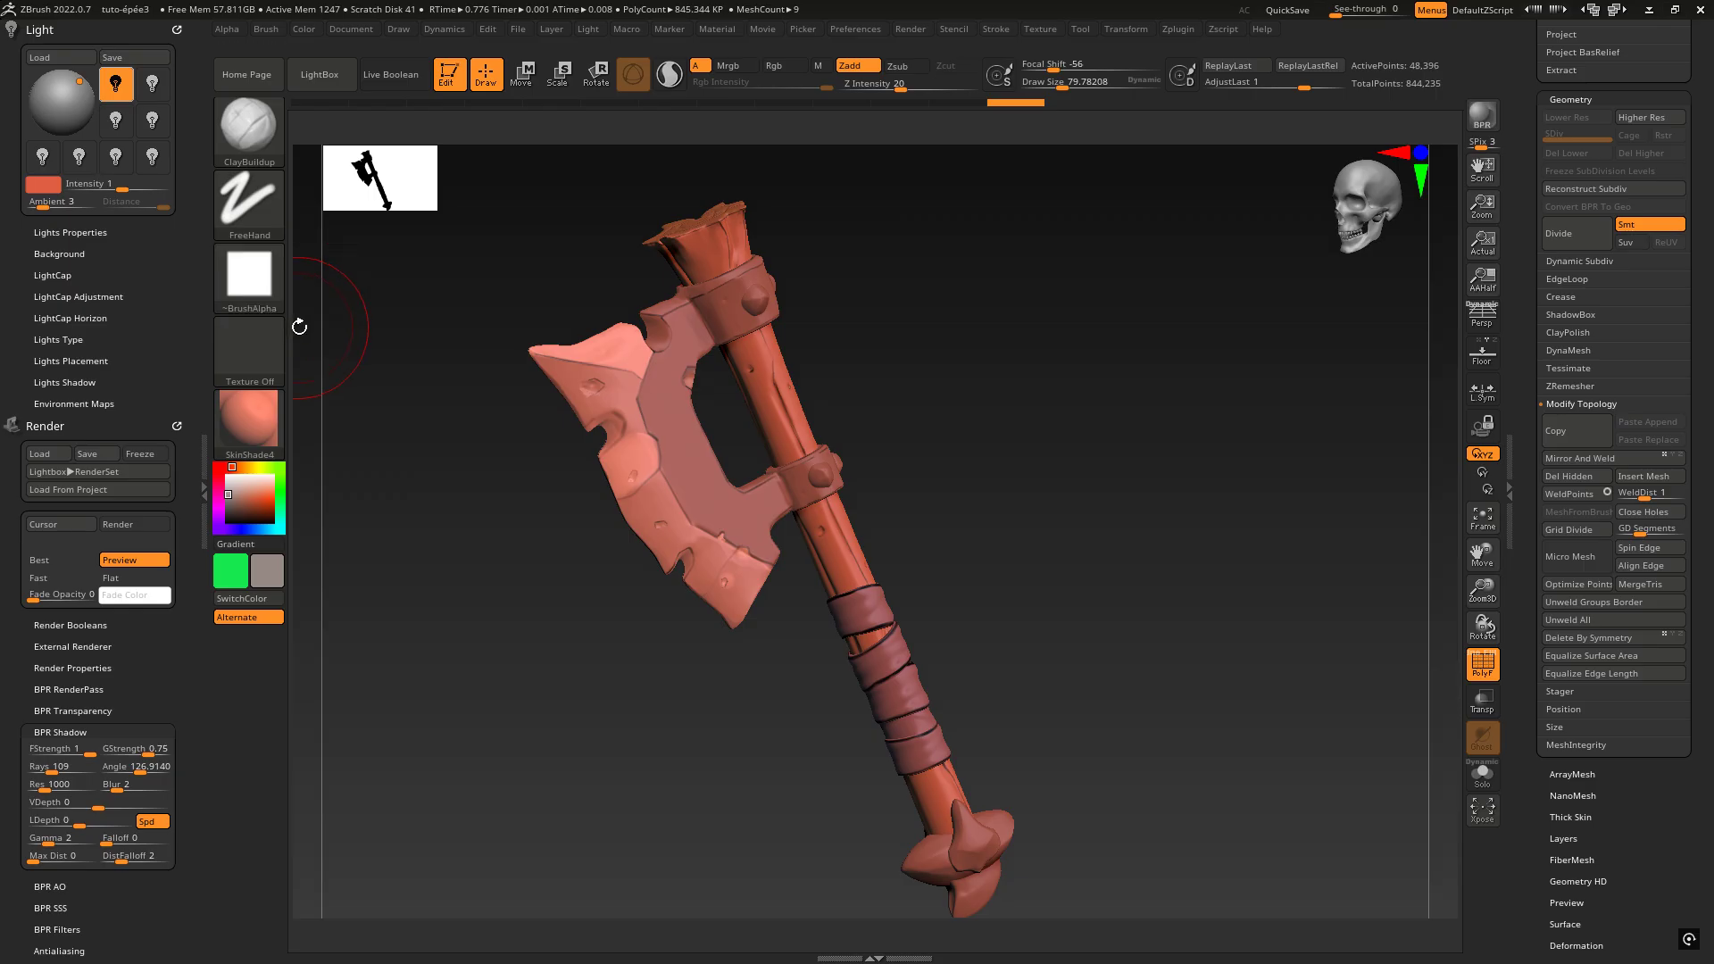
- Try pink and pale yellow tints on the light and set its colour to white
{"action": "left_click", "coordinate": [44, 186]}
{"action": "left_click_drag", "start_coordinate": [192, 100], "coordinate": [184, 100]}
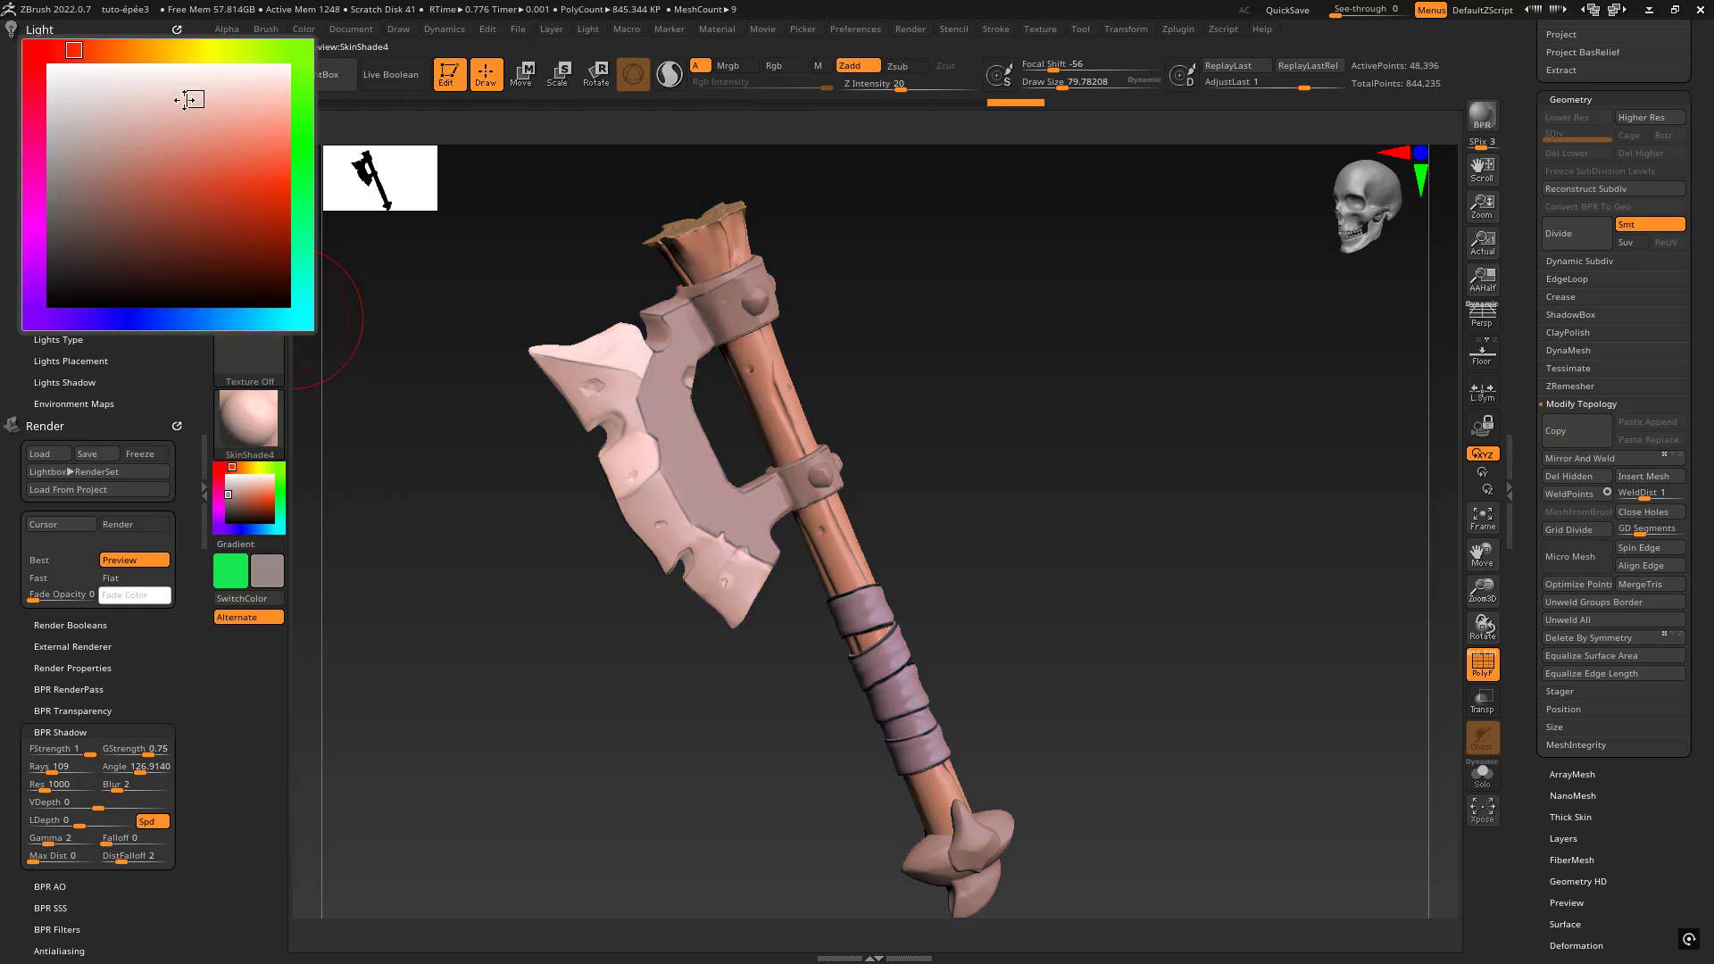
{"action": "left_click", "coordinate": [190, 154]}
{"action": "left_click", "coordinate": [226, 106]}
{"action": "left_click", "coordinate": [218, 51]}
{"action": "mouse_move", "coordinate": [247, 112]}
{"action": "left_mouse_down"}
{"action": "mouse_move", "coordinate": [249, 131]}
{"action": "mouse_move", "coordinate": [230, 98]}
{"action": "left_mouse_up"}
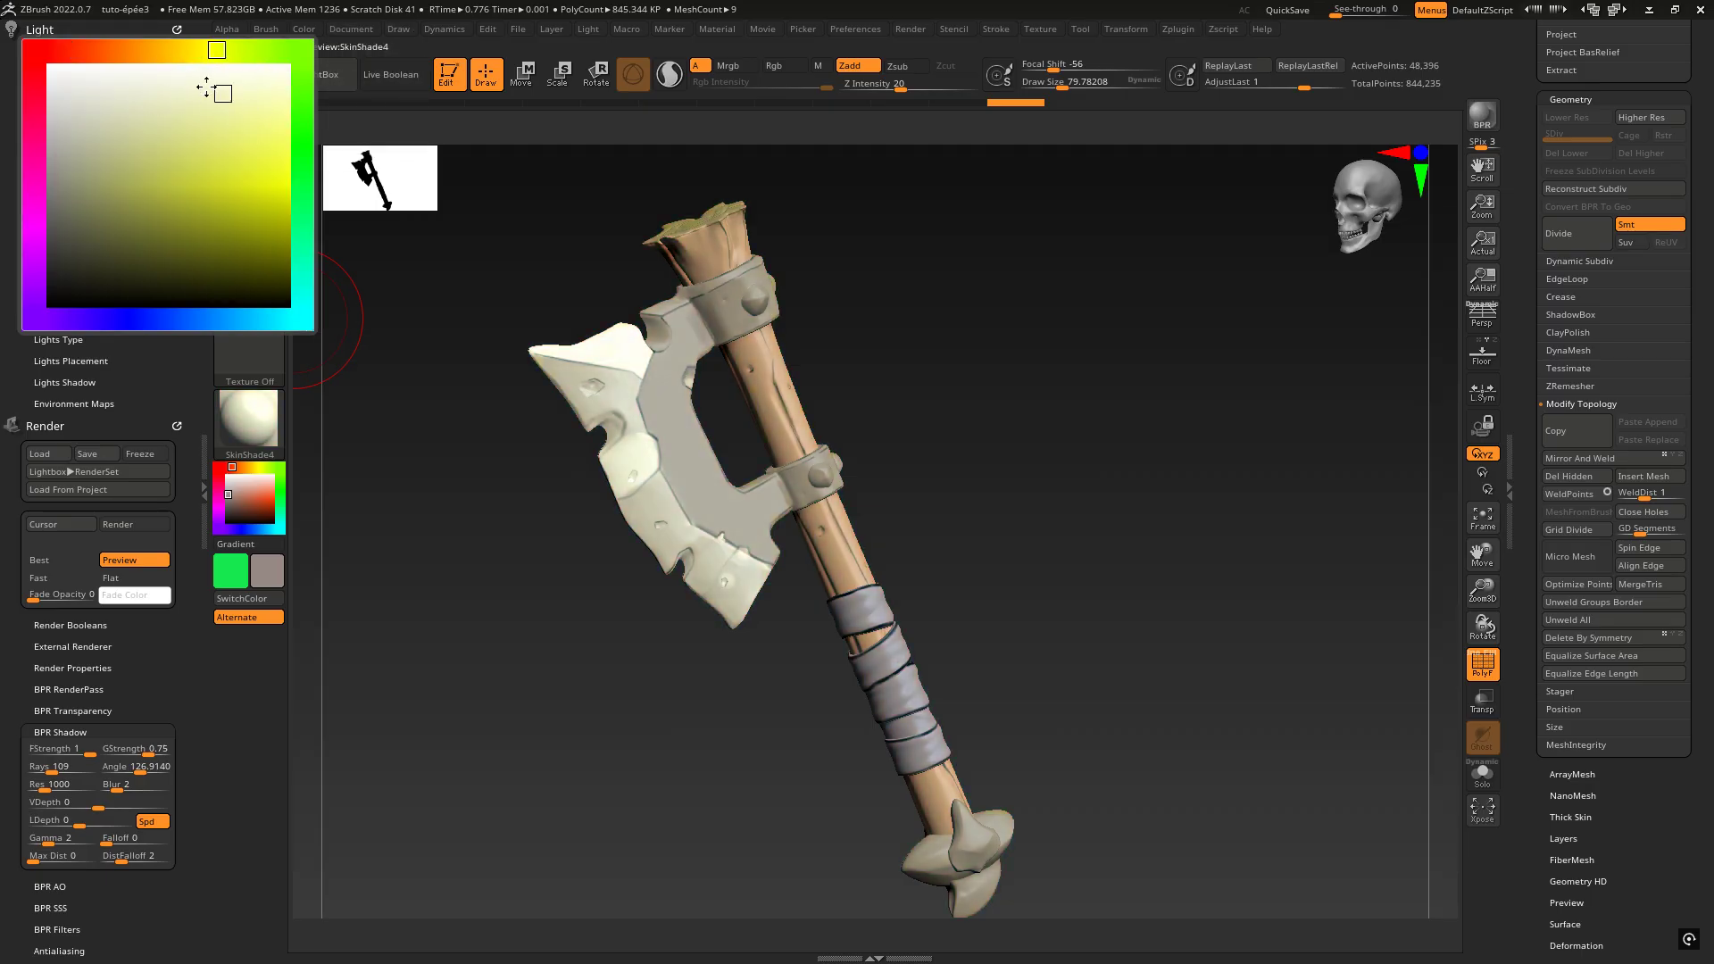
{"action": "left_click", "coordinate": [34, 50]}
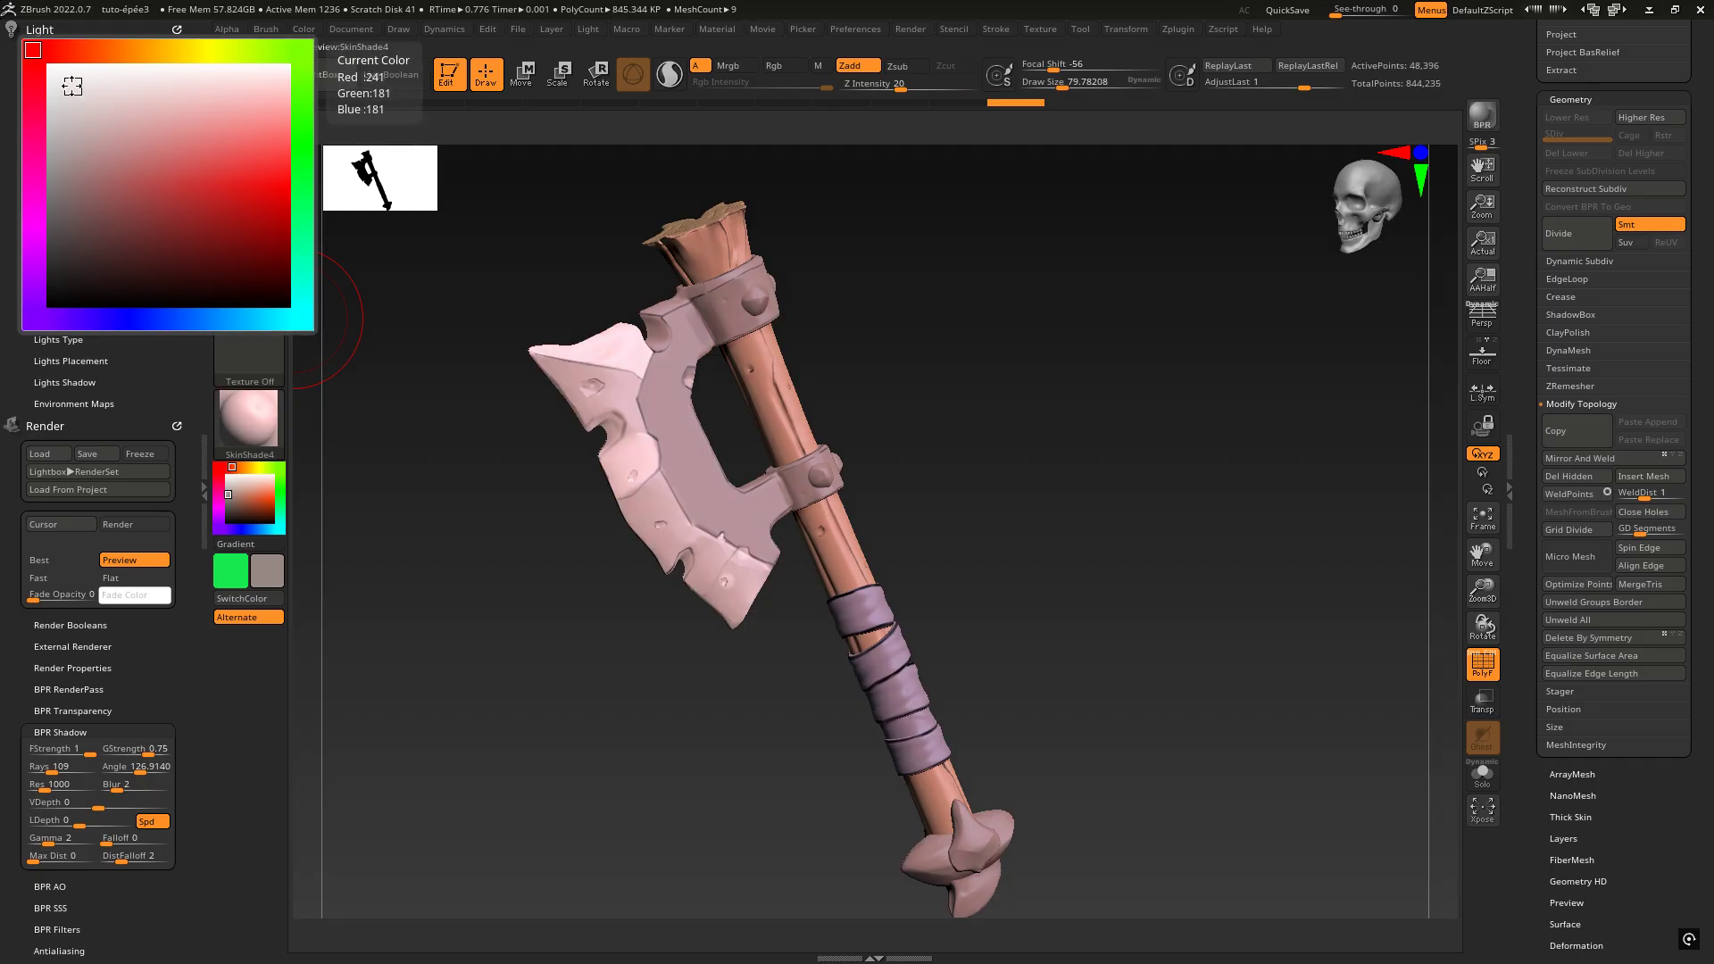
{"action": "left_click", "coordinate": [53, 70]}
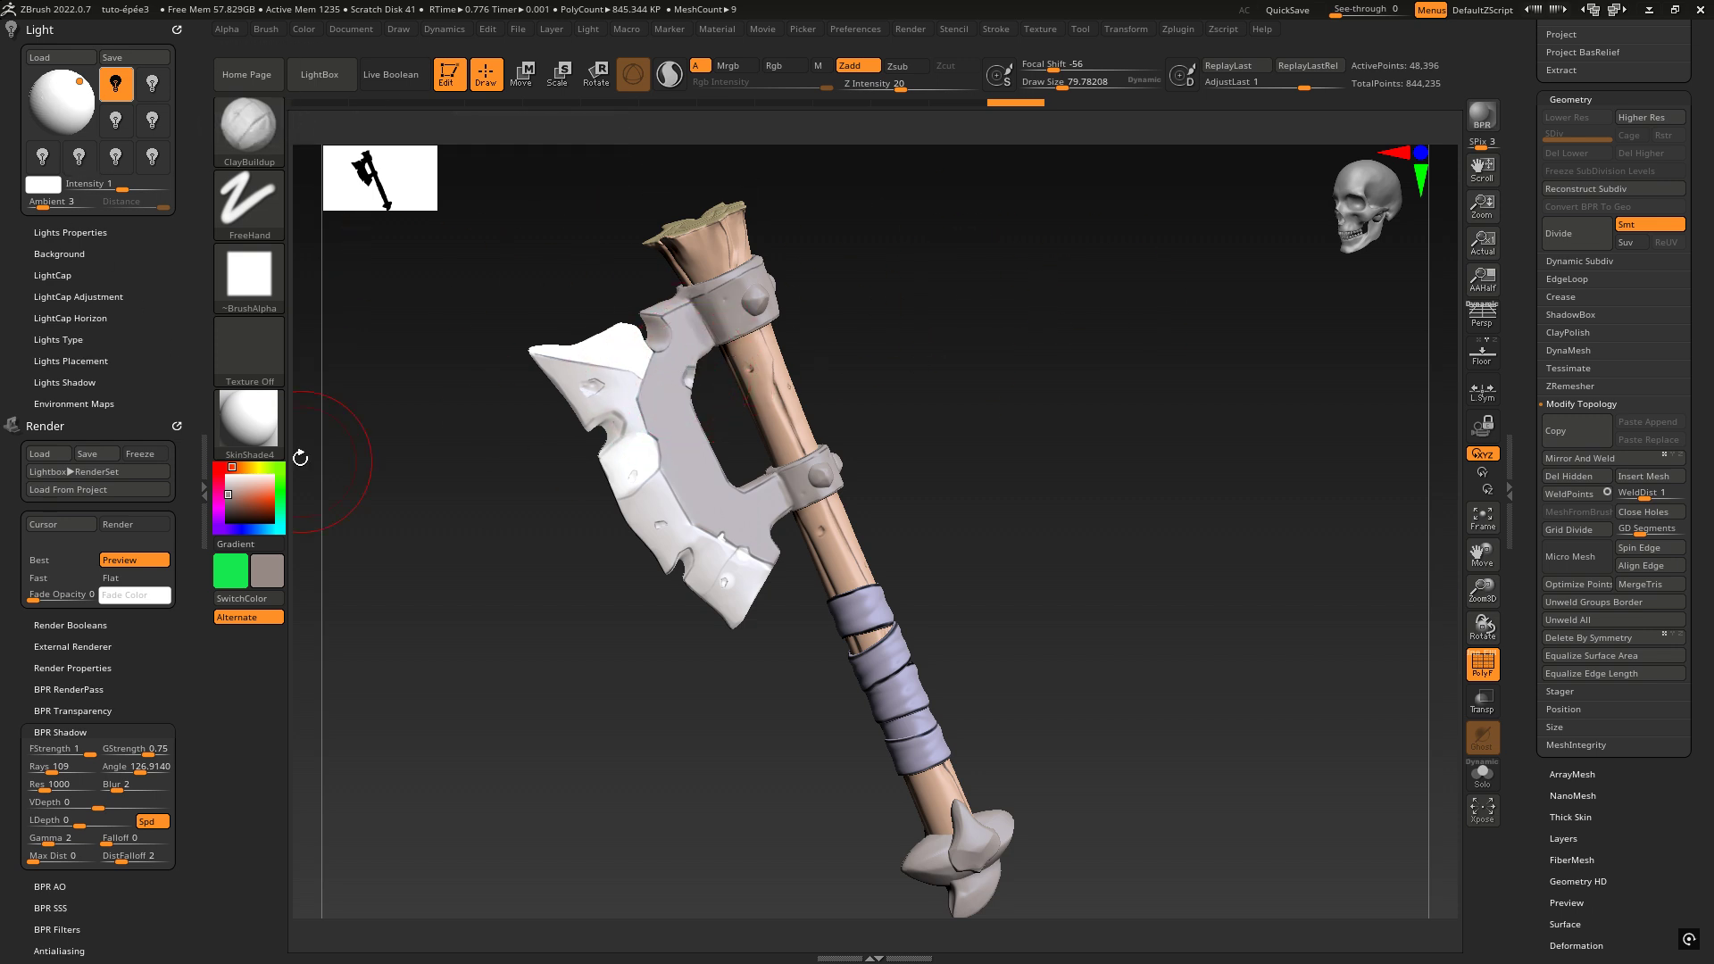
- Try BasicMaterial2 and BasicMaterial on the axe, and return to the SkinShade4 material
{"action": "mouse_move", "coordinate": [248, 421]}
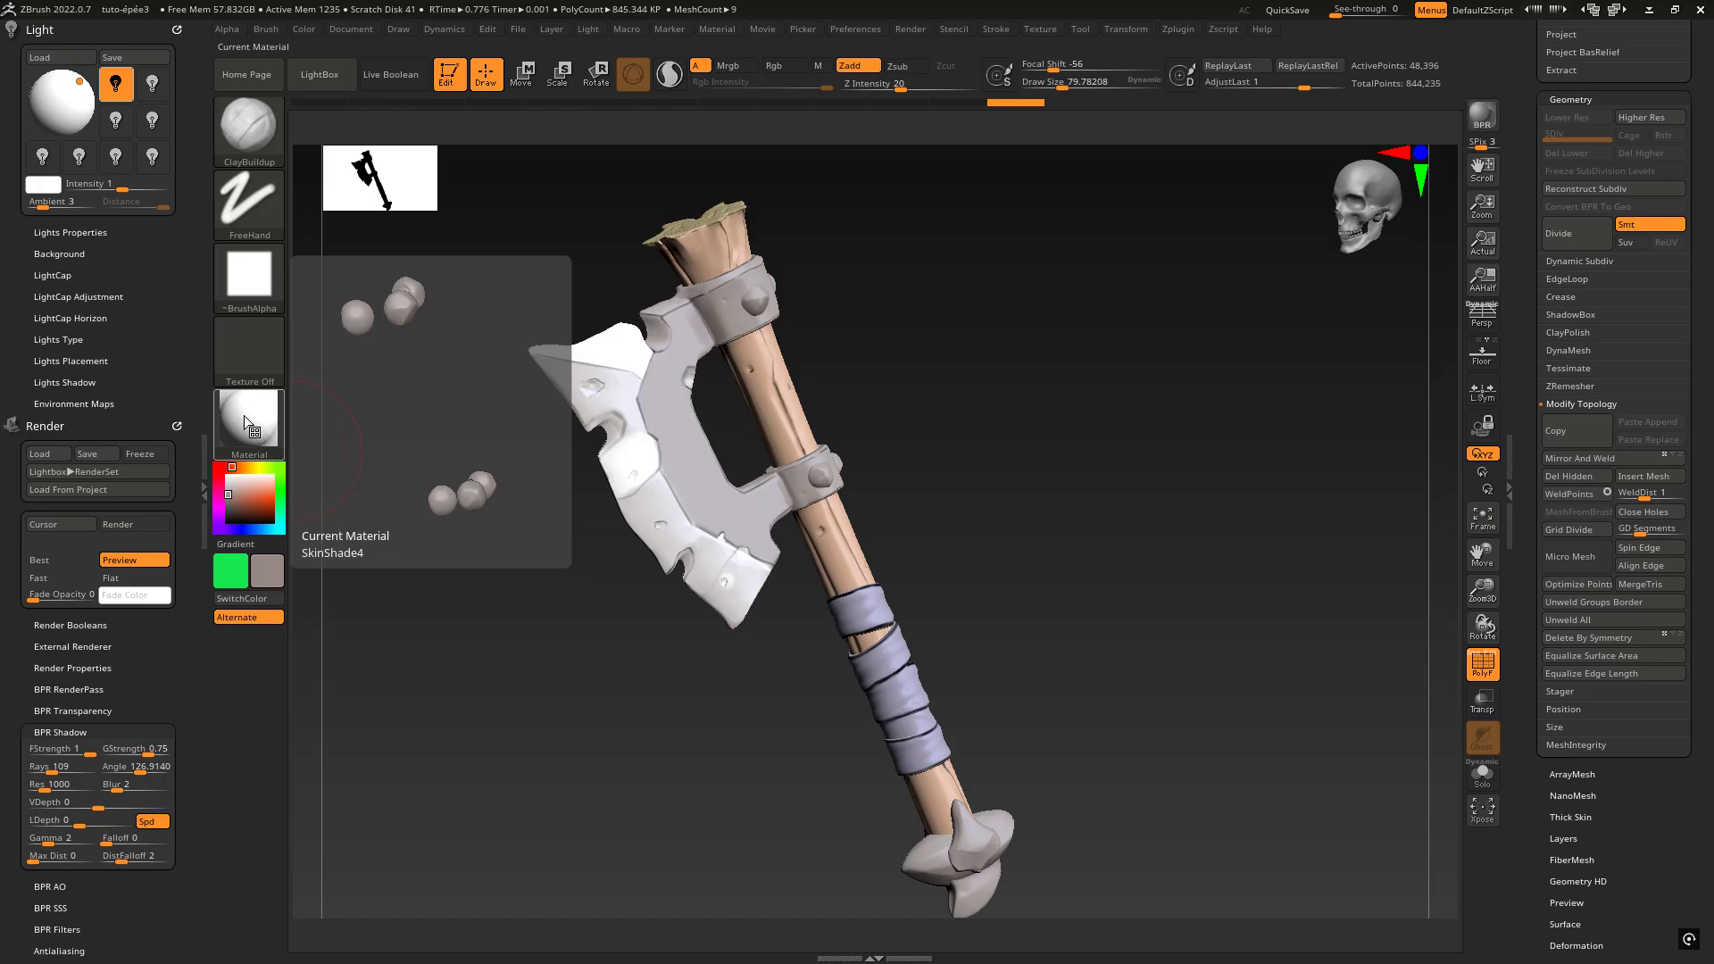
{"action": "left_click", "coordinate": [244, 417]}
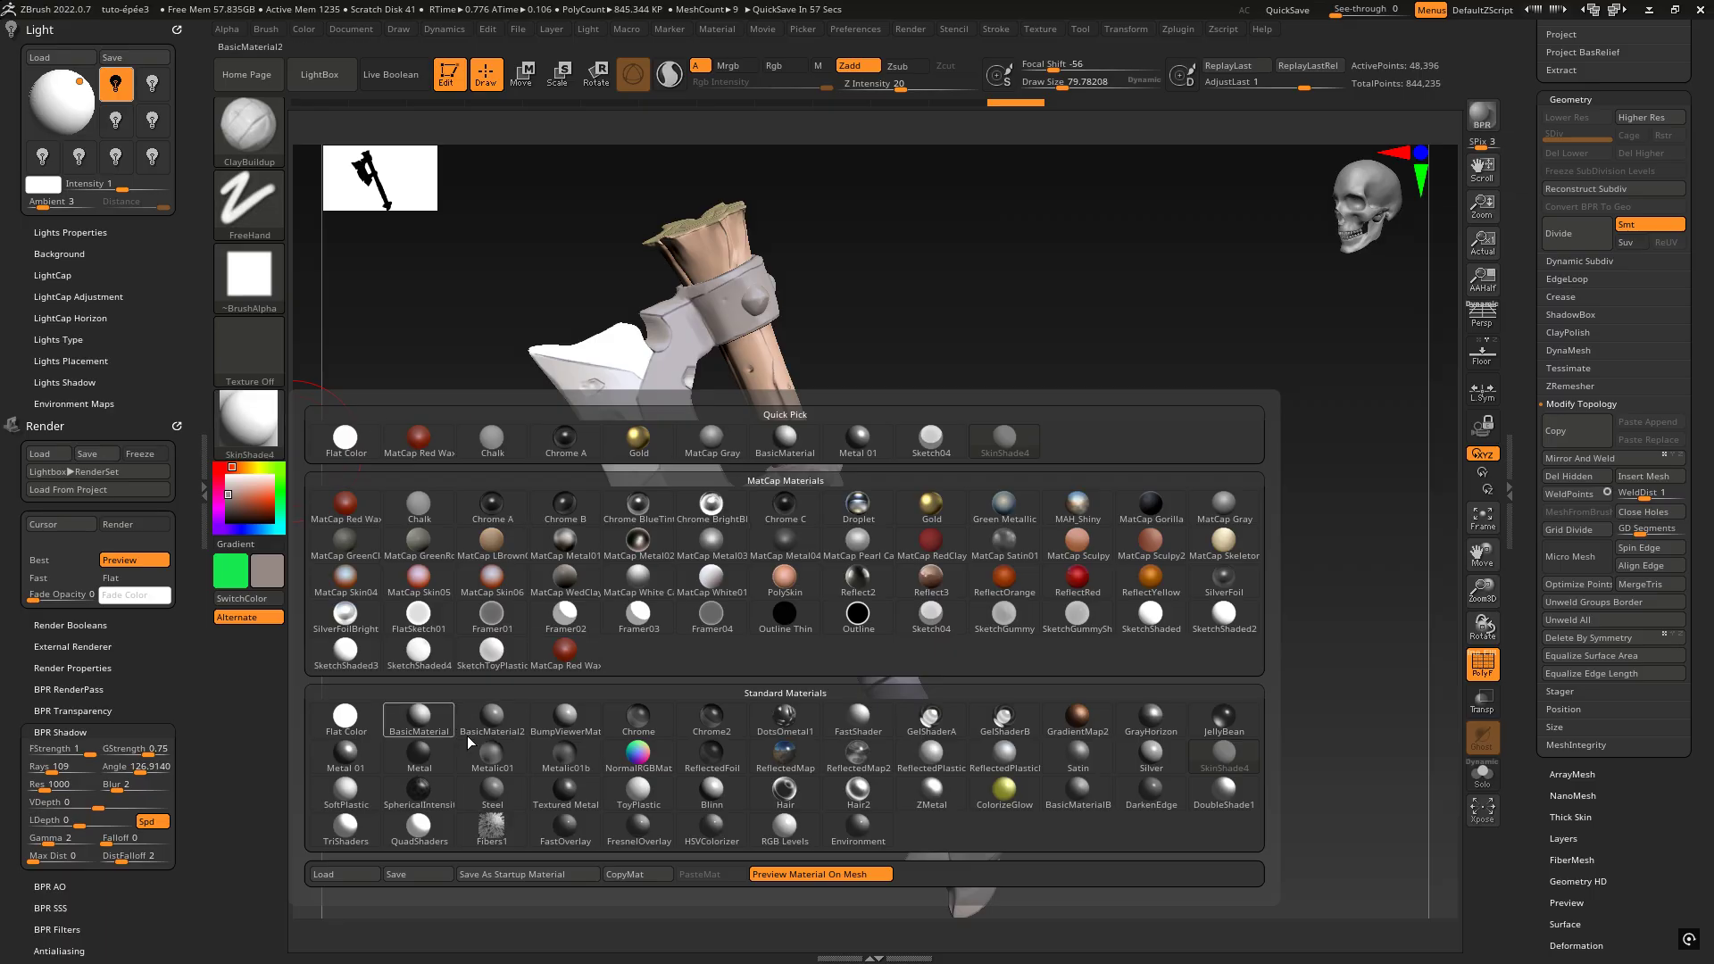
{"action": "left_click", "coordinate": [493, 722]}
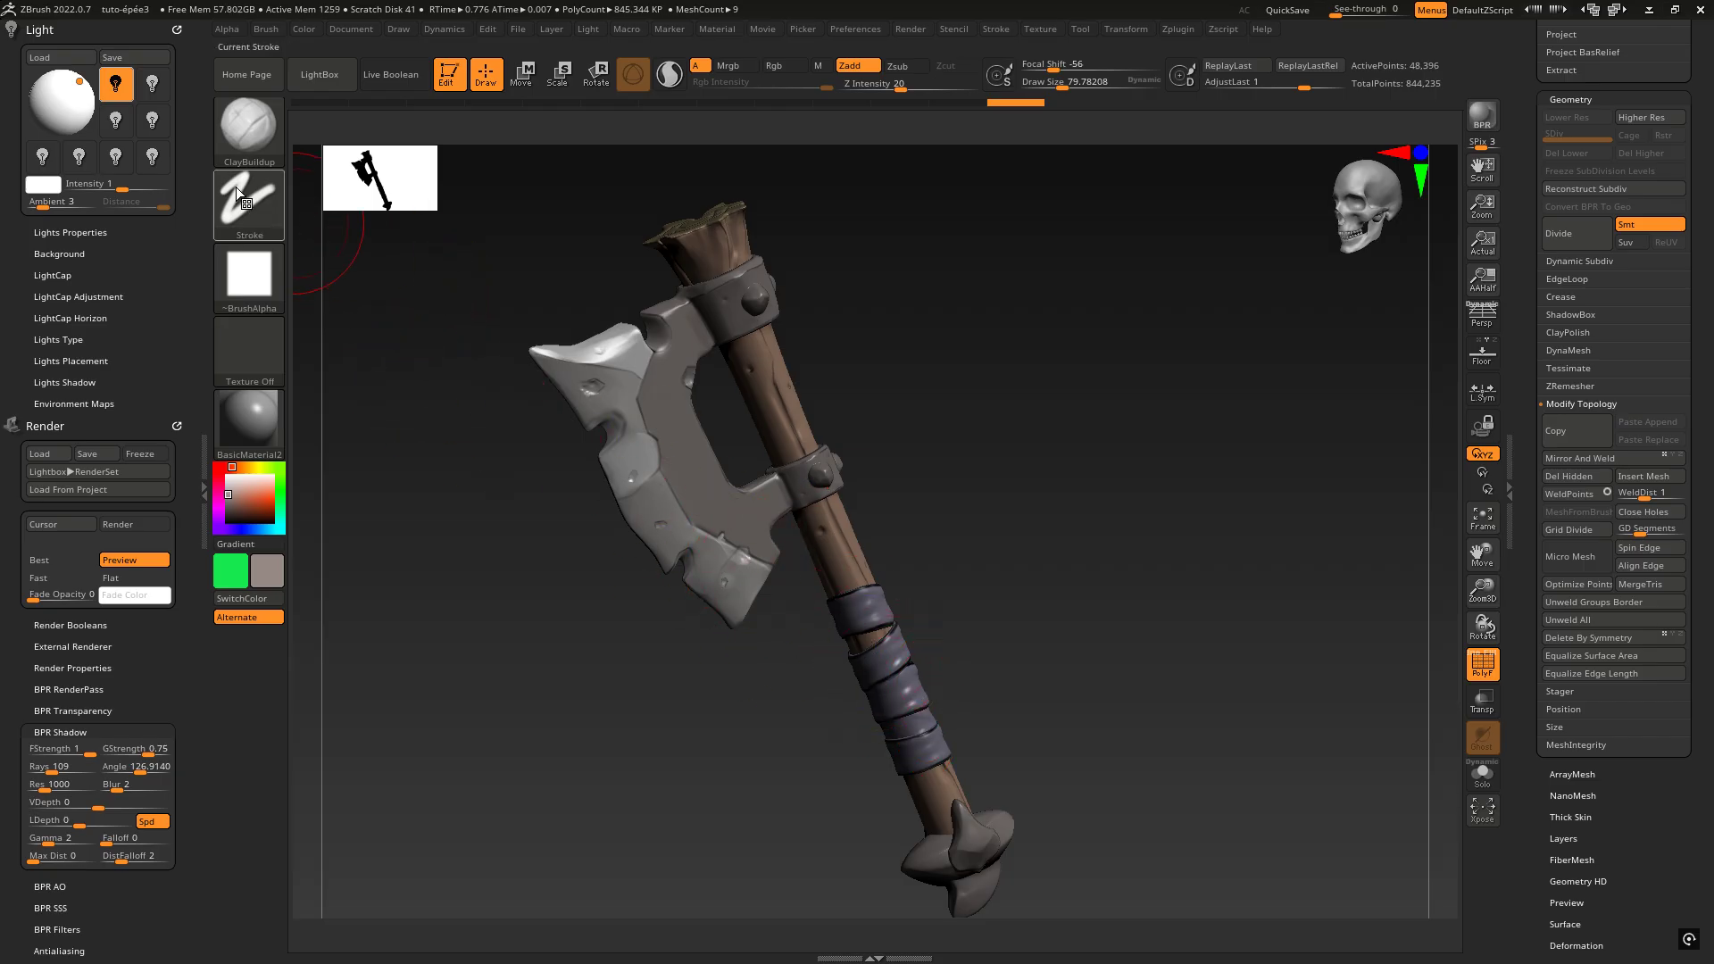
{"action": "left_click", "coordinate": [243, 419]}
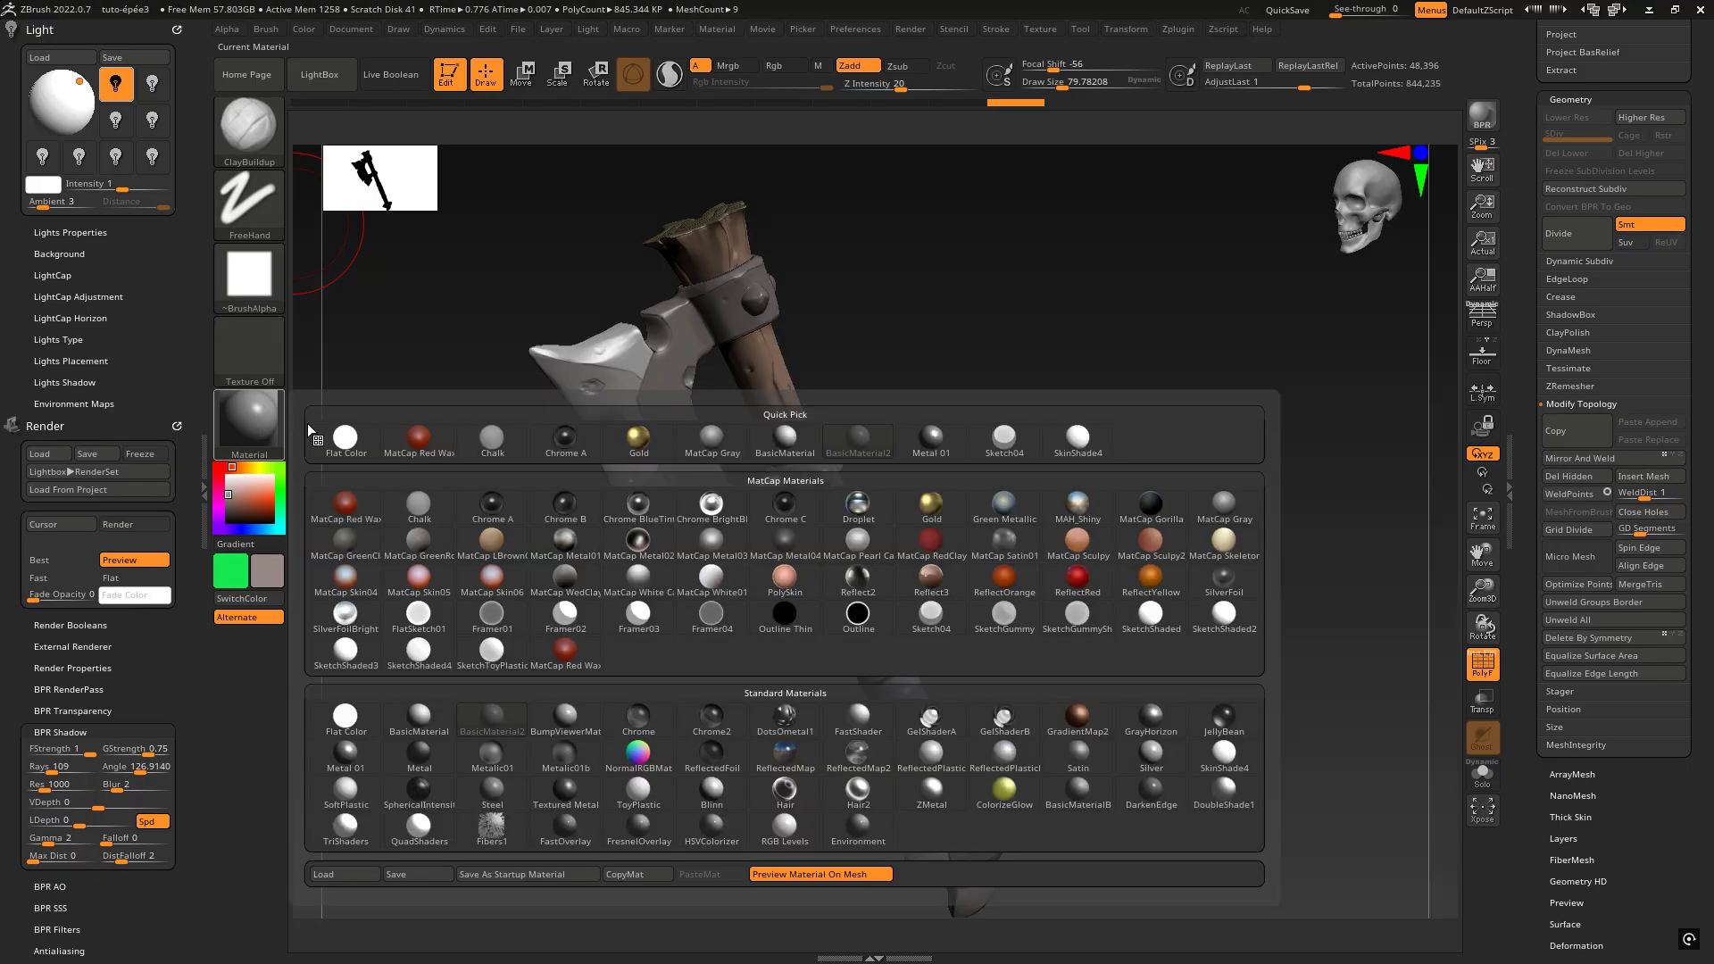
{"action": "left_click", "coordinate": [784, 443]}
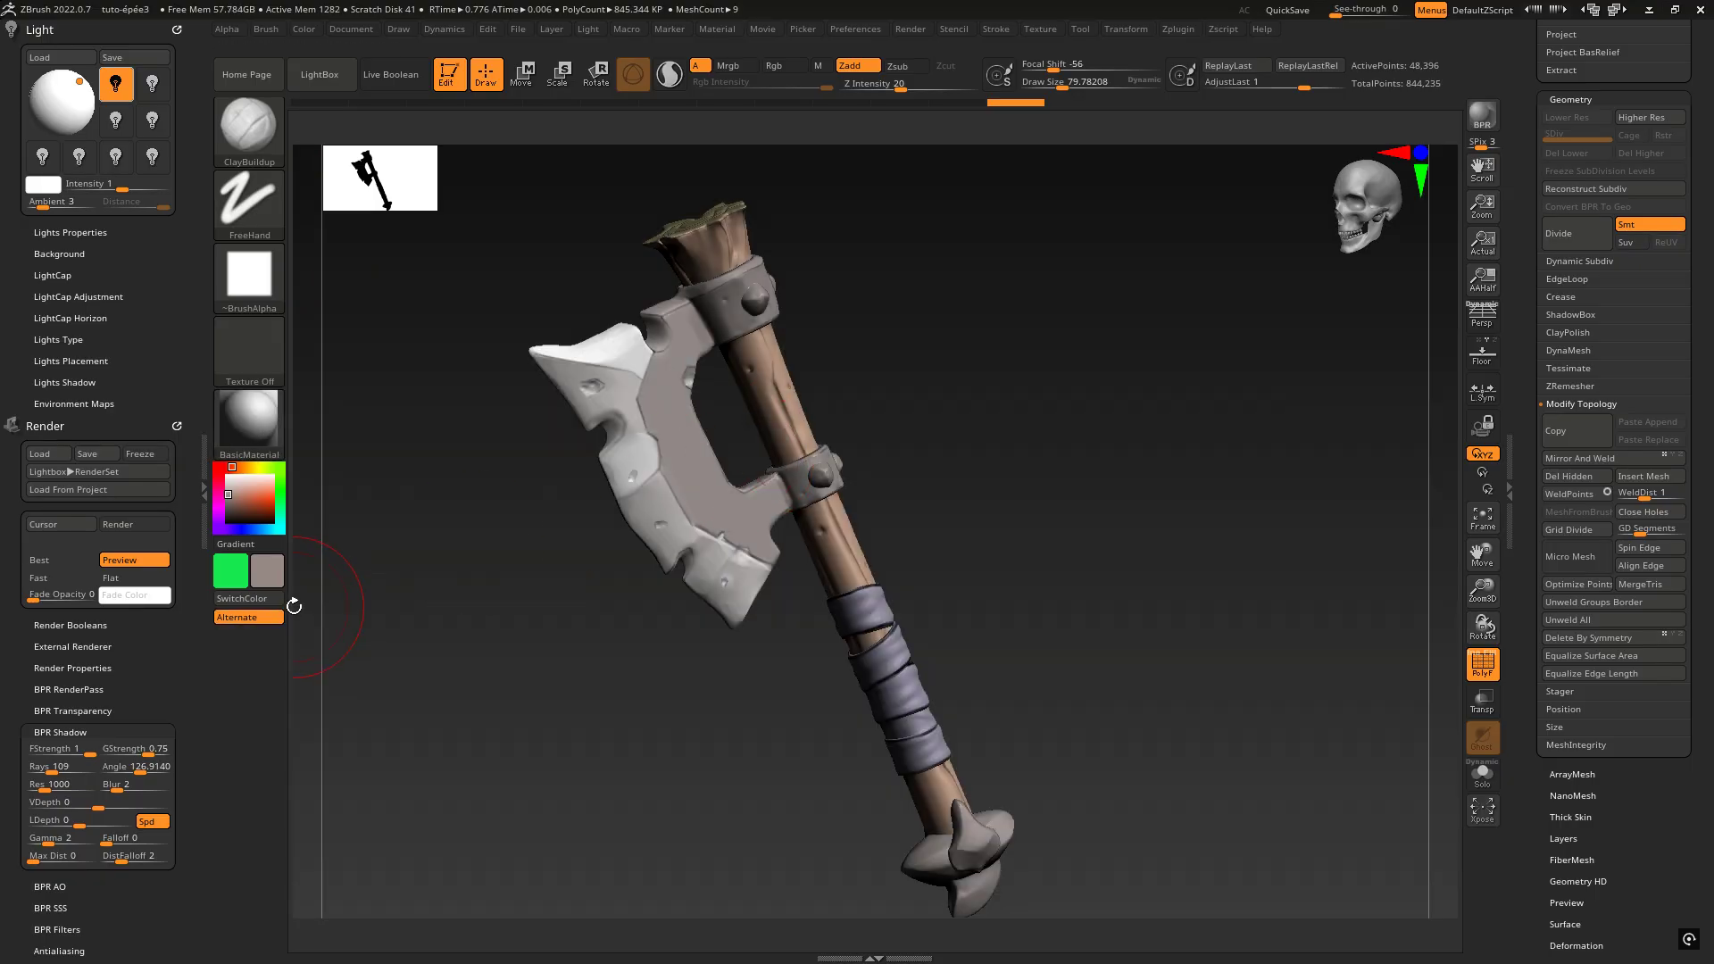
{"action": "left_click", "coordinate": [264, 408]}
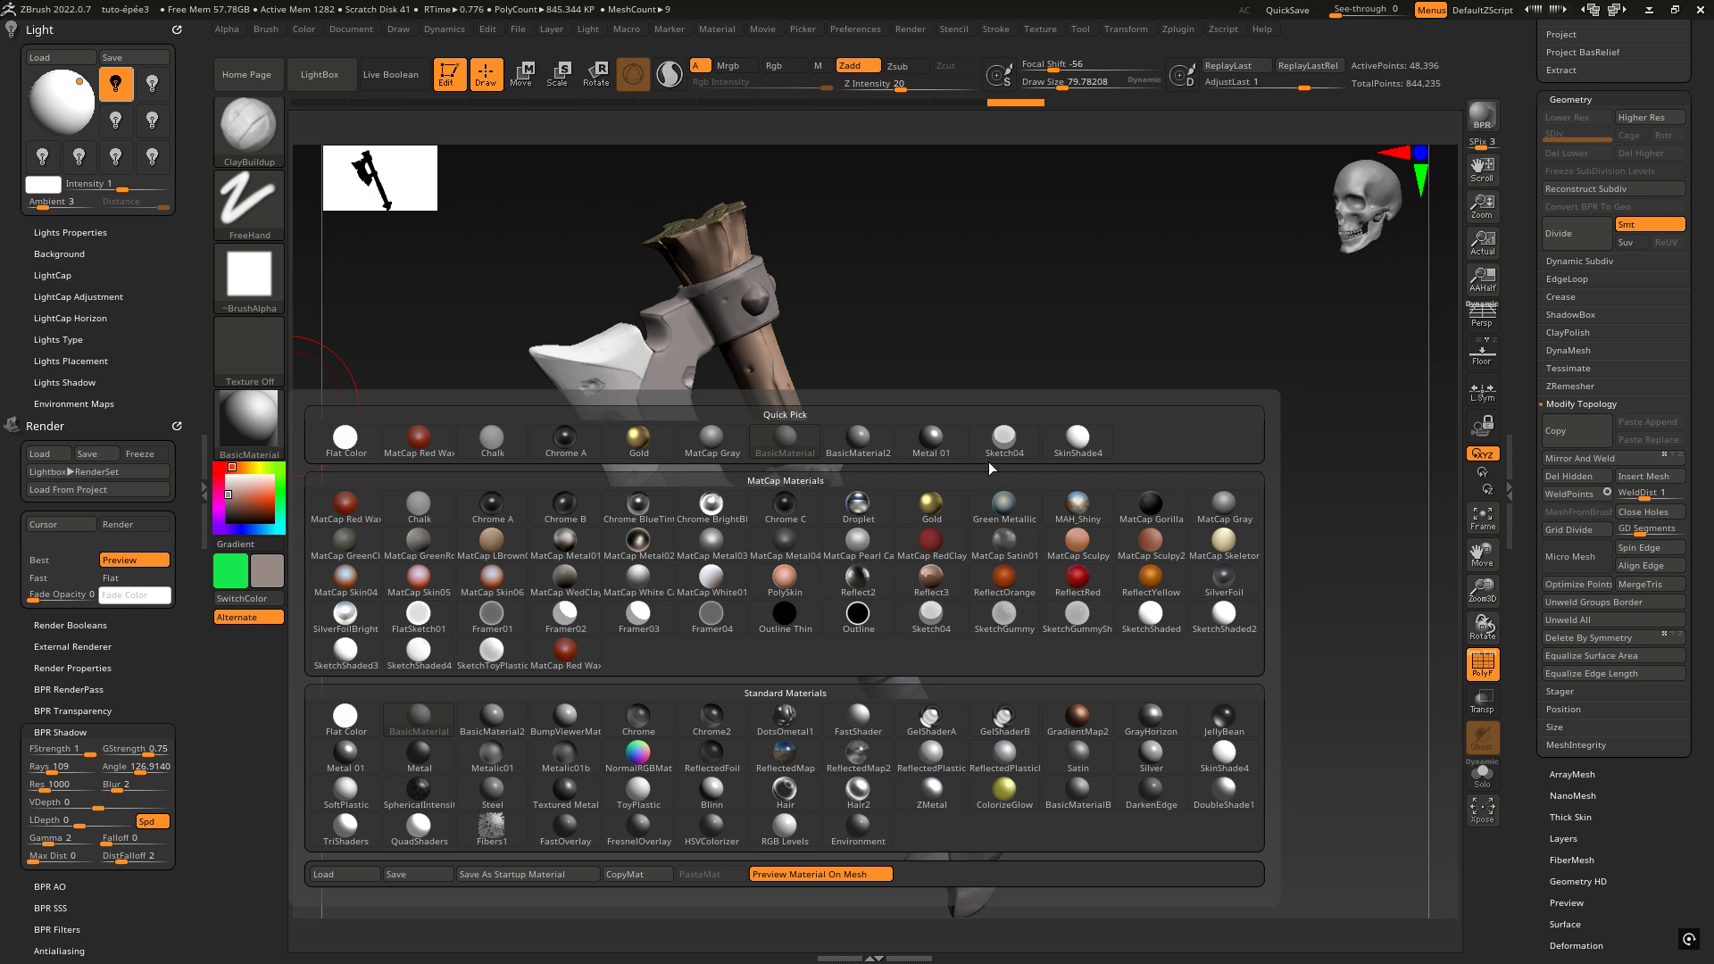
{"action": "left_click", "coordinate": [1078, 438]}
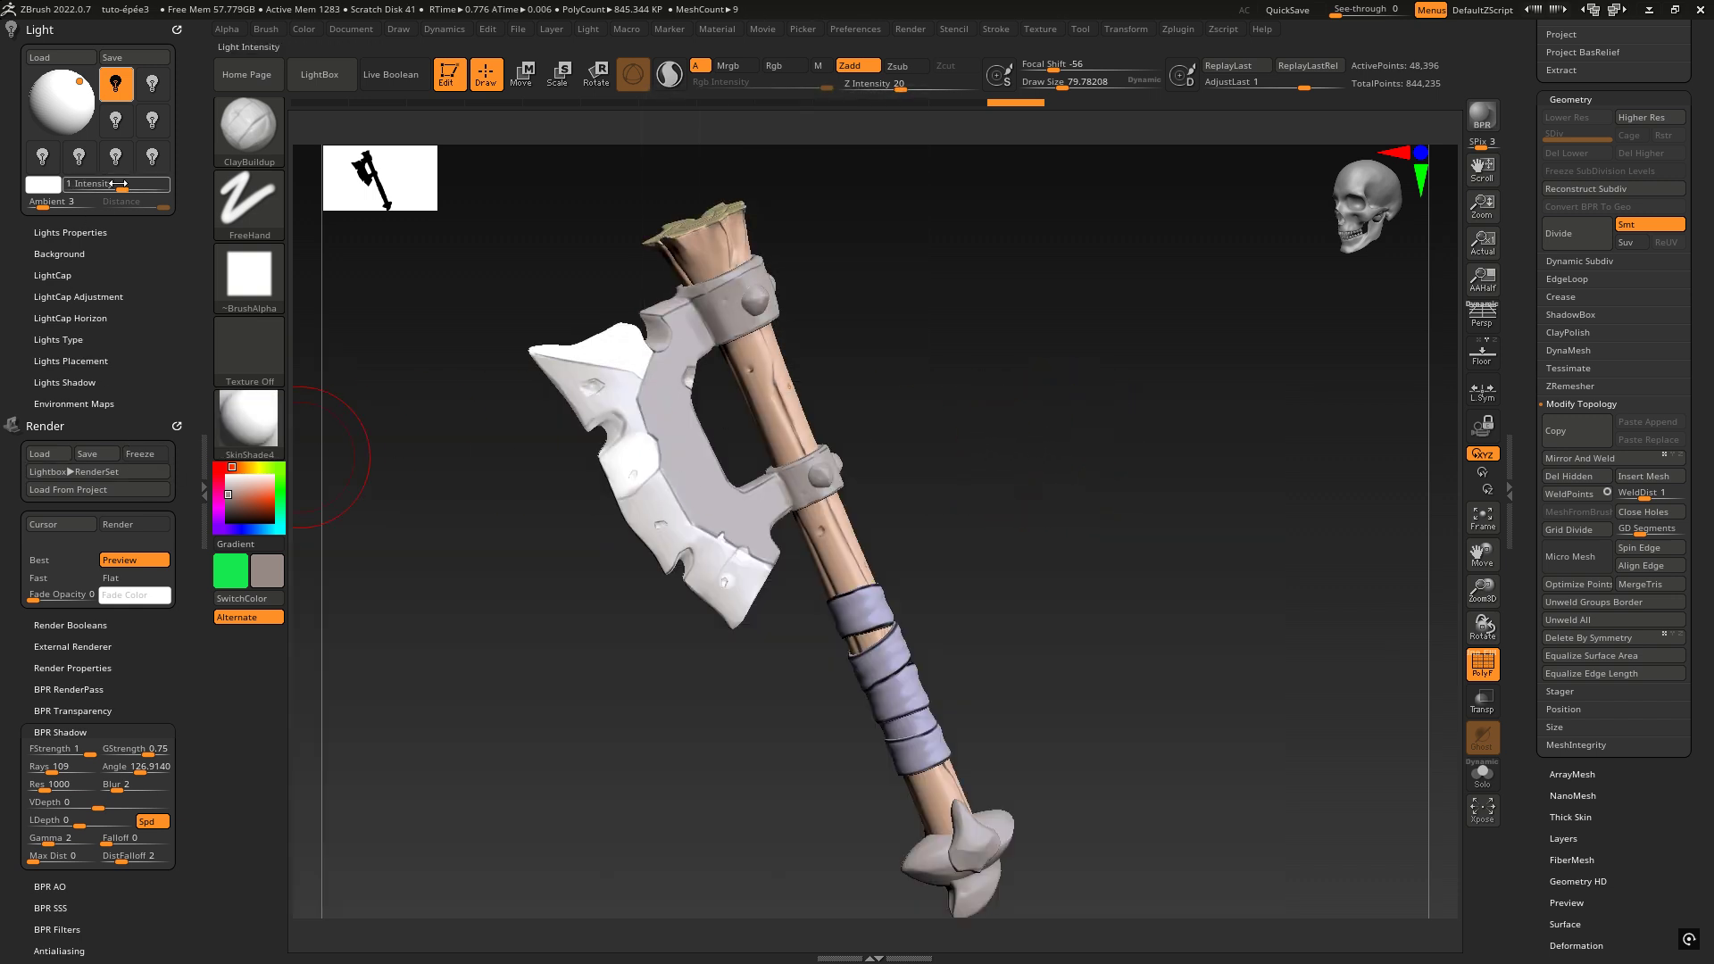
- Lower the light's intensity to about 0.6 and render the axe with BPR
{"action": "left_click_drag", "start_coordinate": [122, 185], "coordinate": [114, 184]}
{"action": "key", "text": "shift+r"}
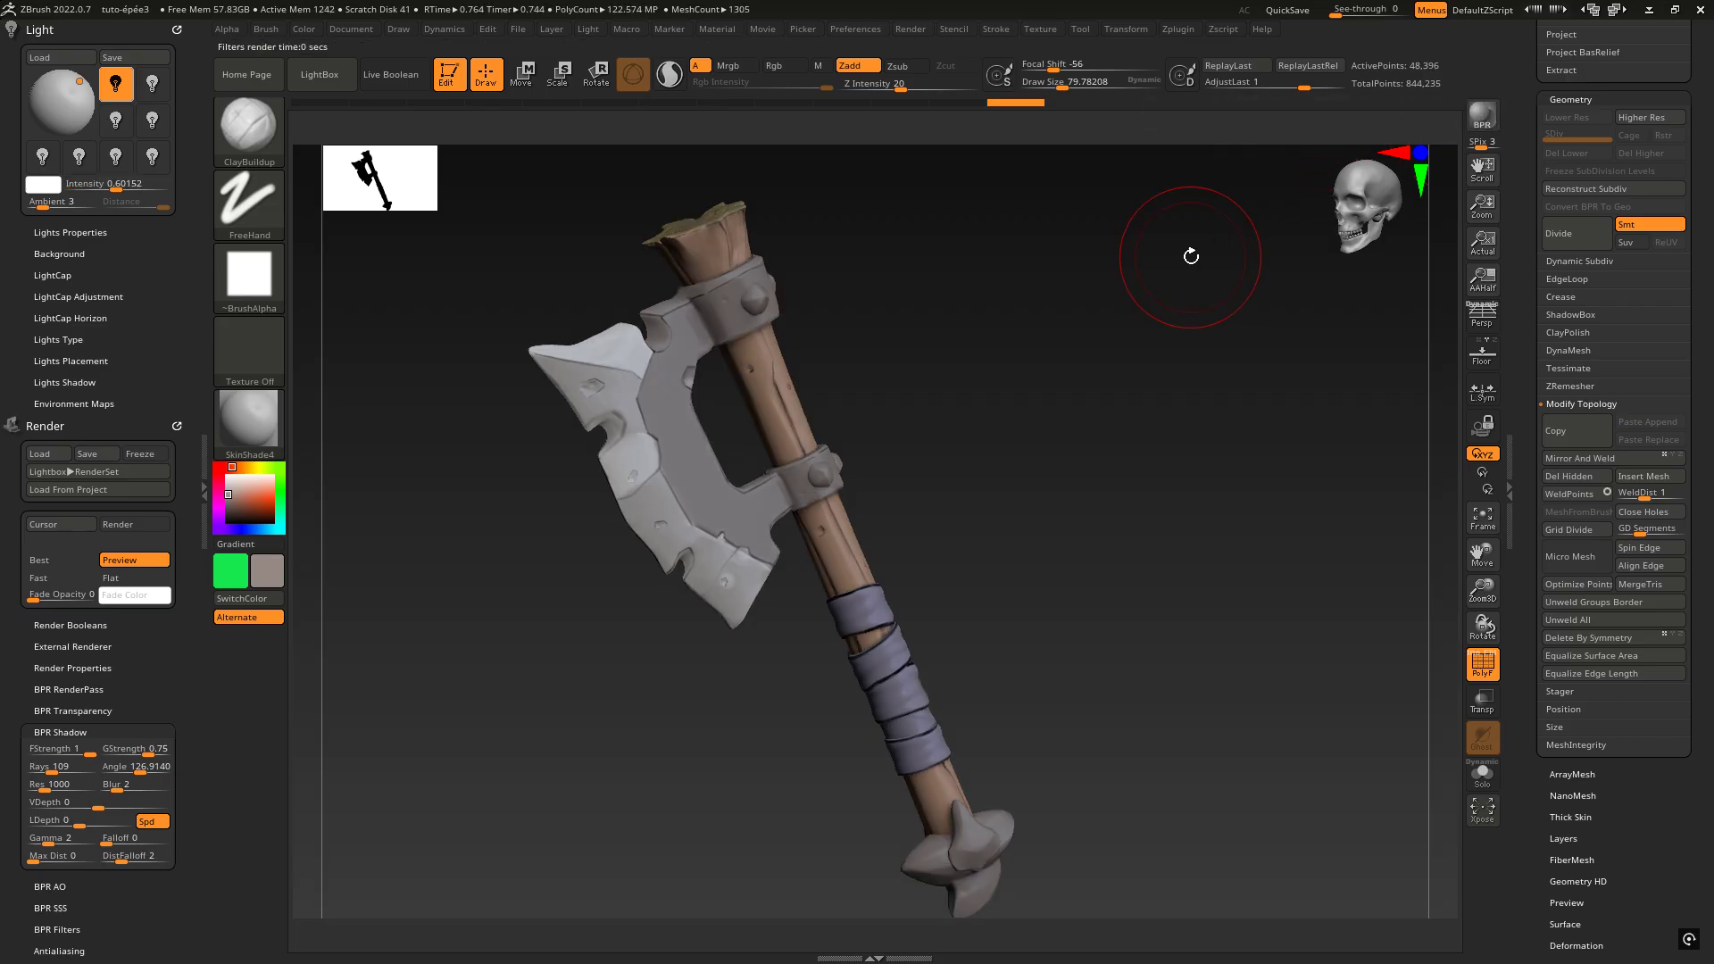
- Switch on the second light alongside the first one and keep it selected for editing
{"action": "left_click", "coordinate": [156, 93]}
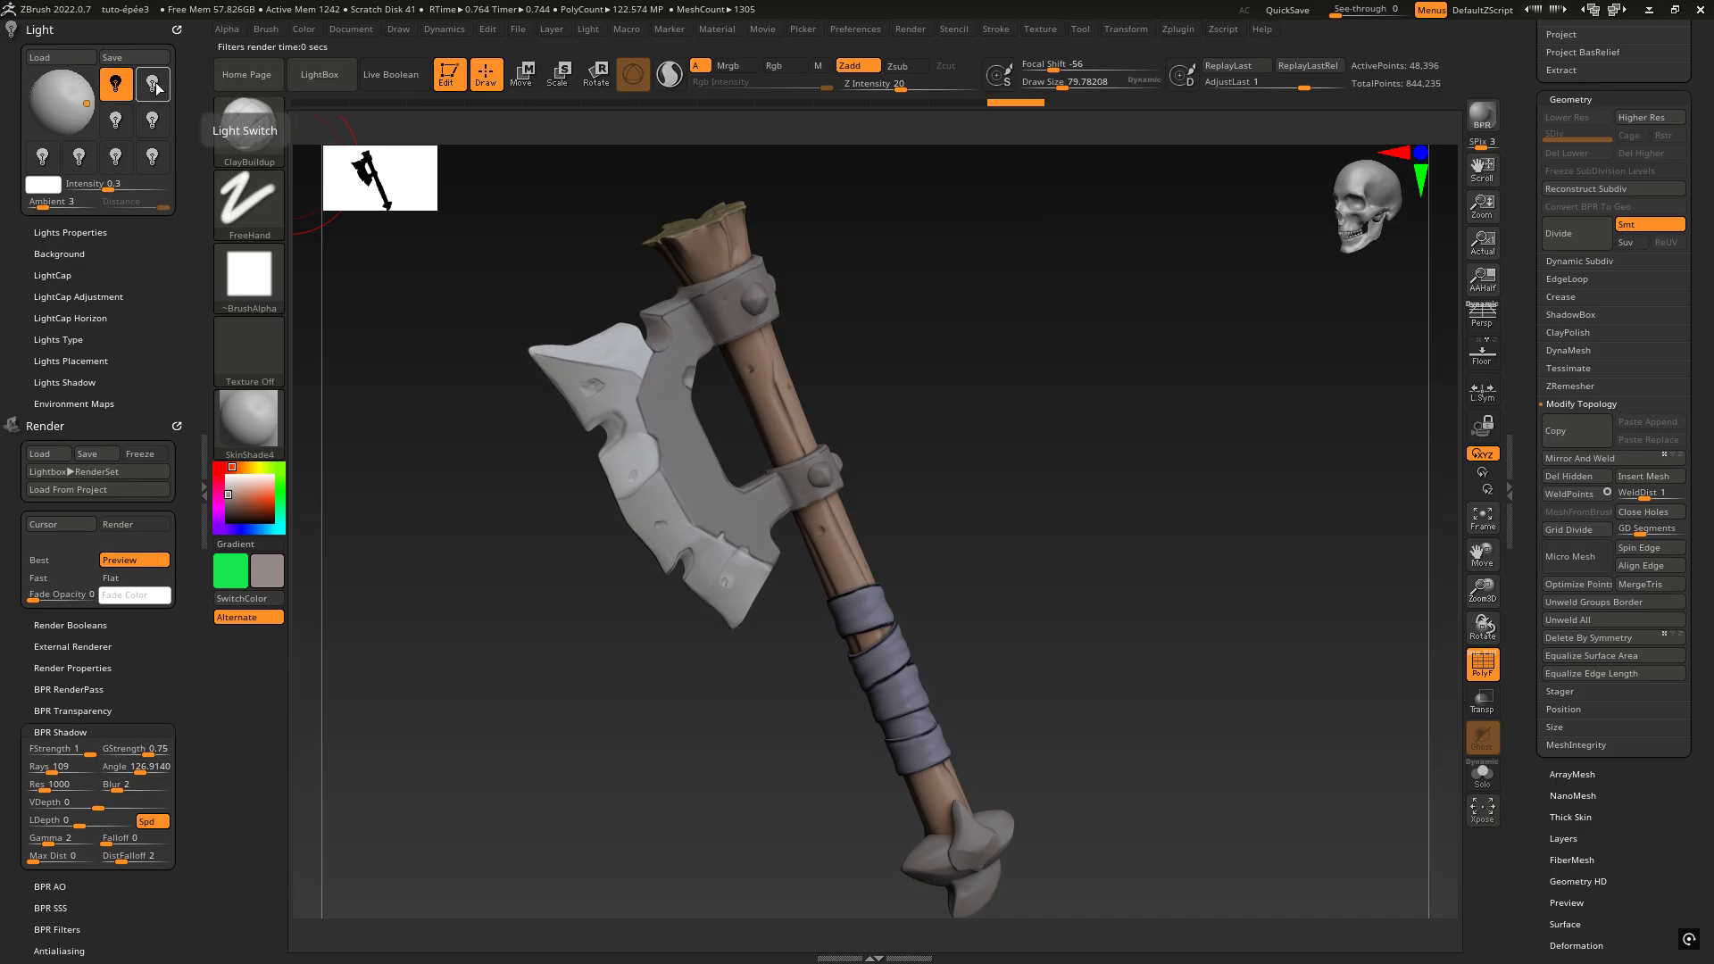
{"action": "left_click", "coordinate": [154, 86]}
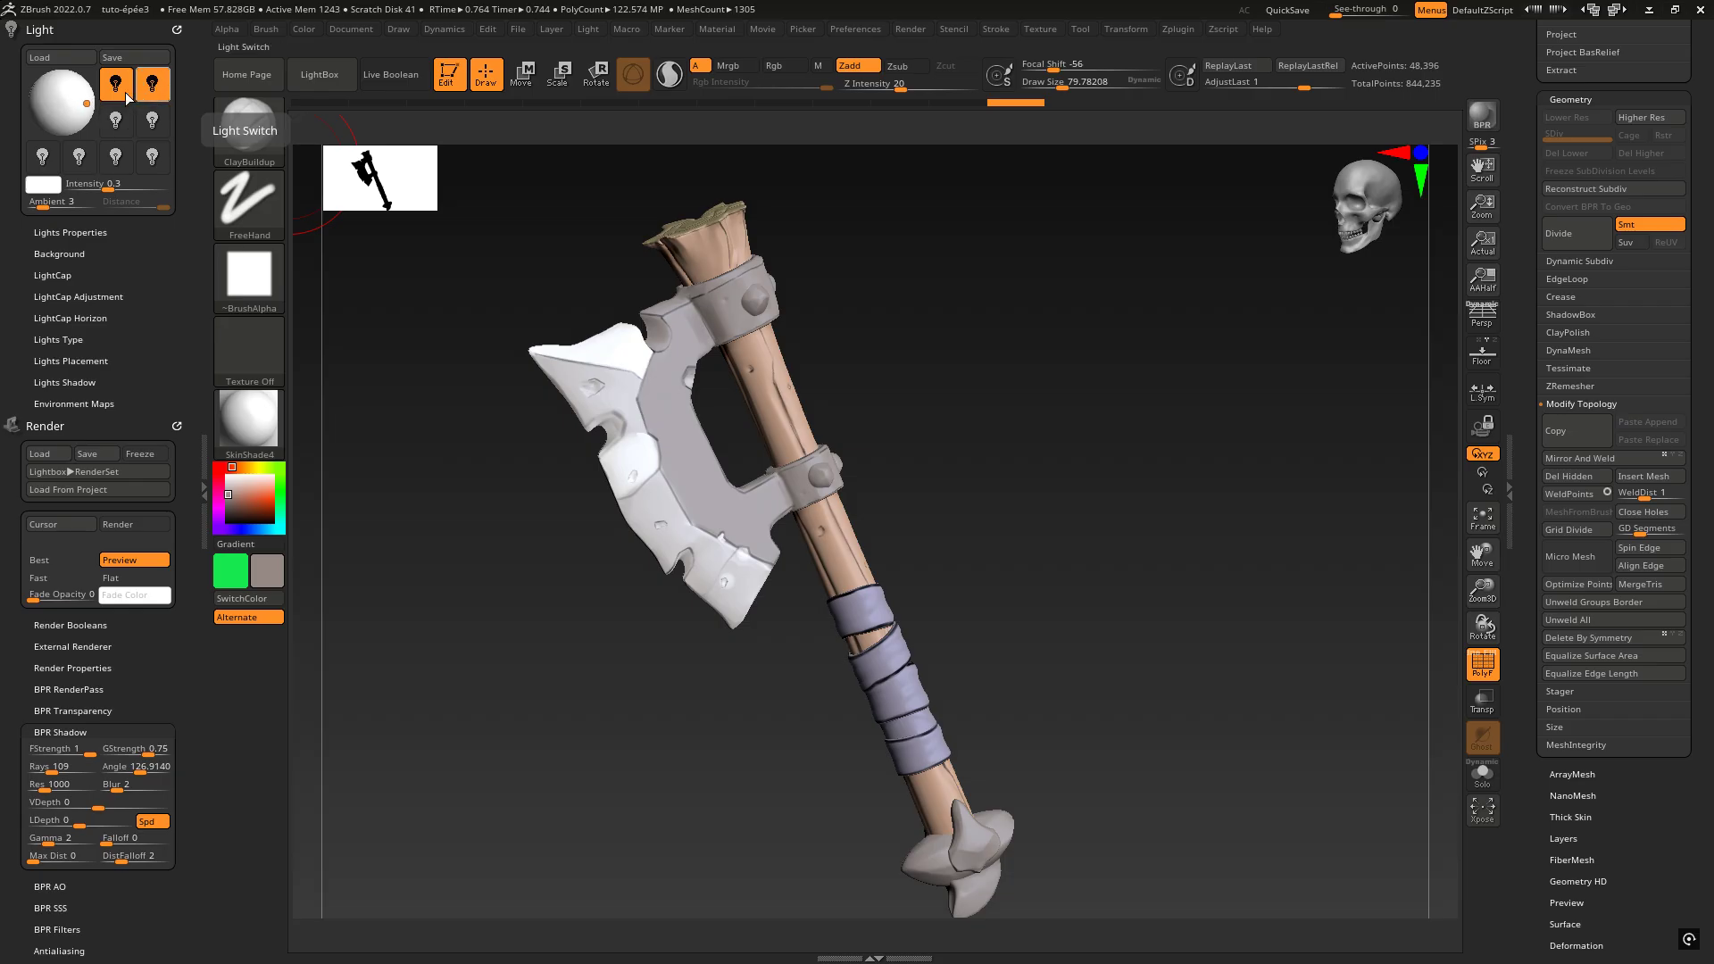
{"action": "left_click", "coordinate": [126, 95]}
{"action": "left_click", "coordinate": [152, 85]}
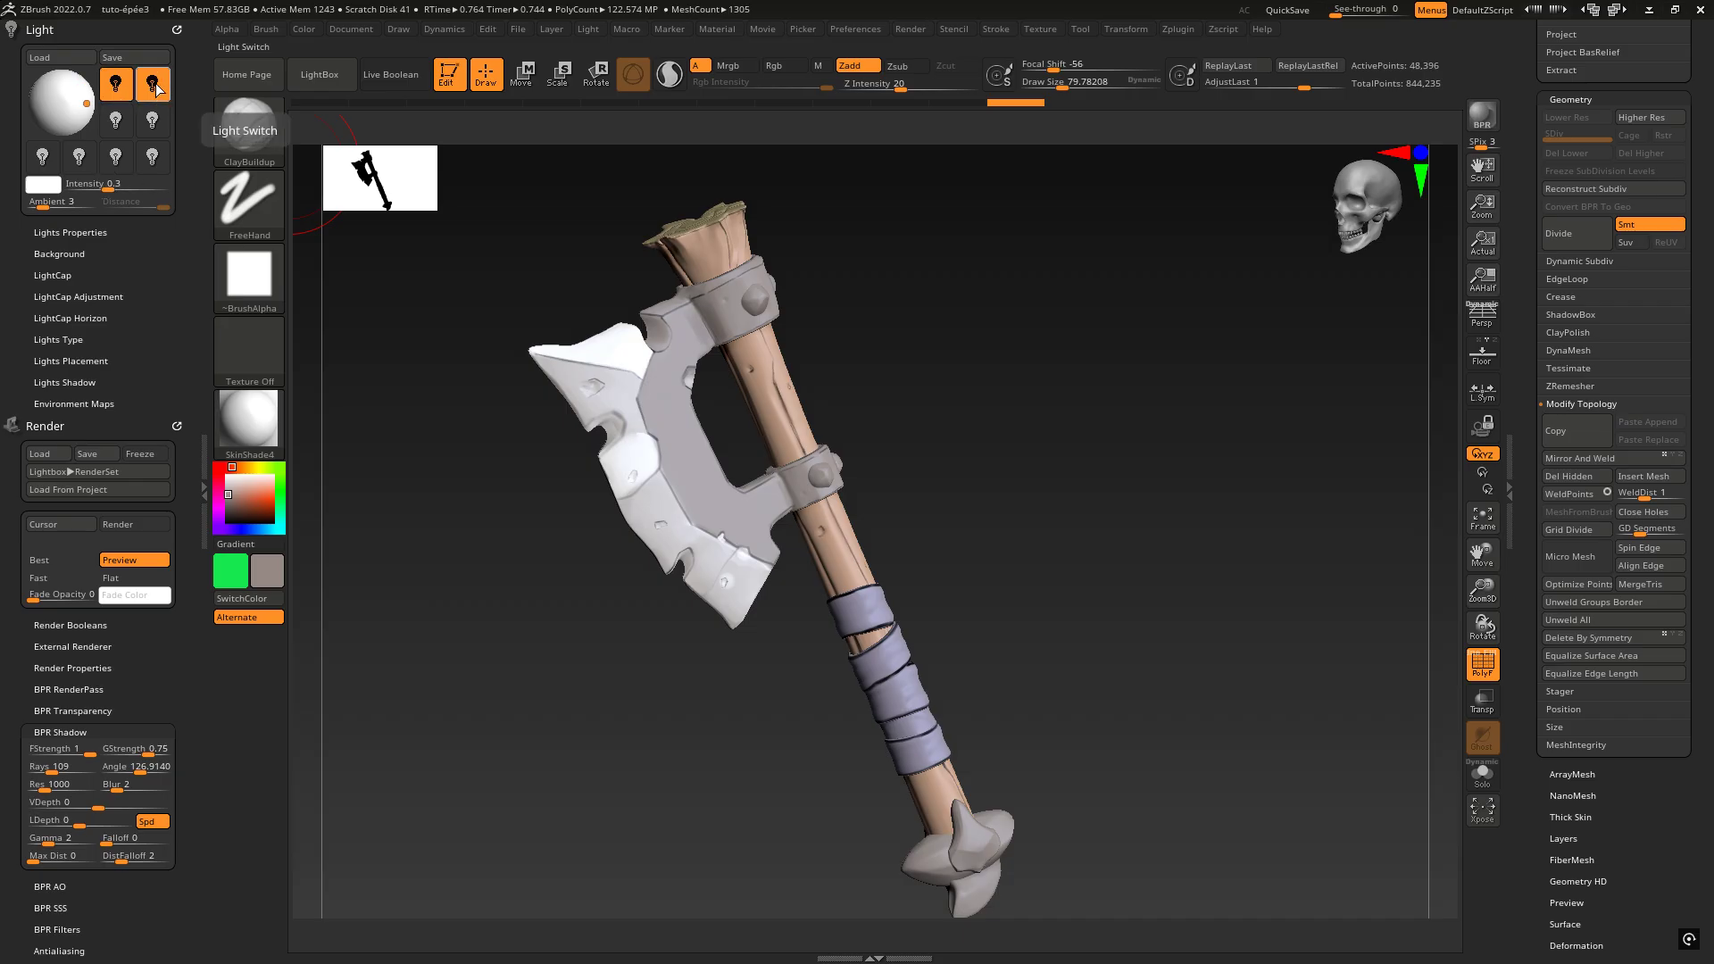
- Place the second light at the lower left of the preview sphere and lower its intensity to about 0.17
{"action": "mouse_move", "coordinate": [79, 103]}
{"action": "left_mouse_down"}
{"action": "mouse_move", "coordinate": [49, 113]}
{"action": "mouse_move", "coordinate": [64, 124]}
{"action": "left_mouse_up"}
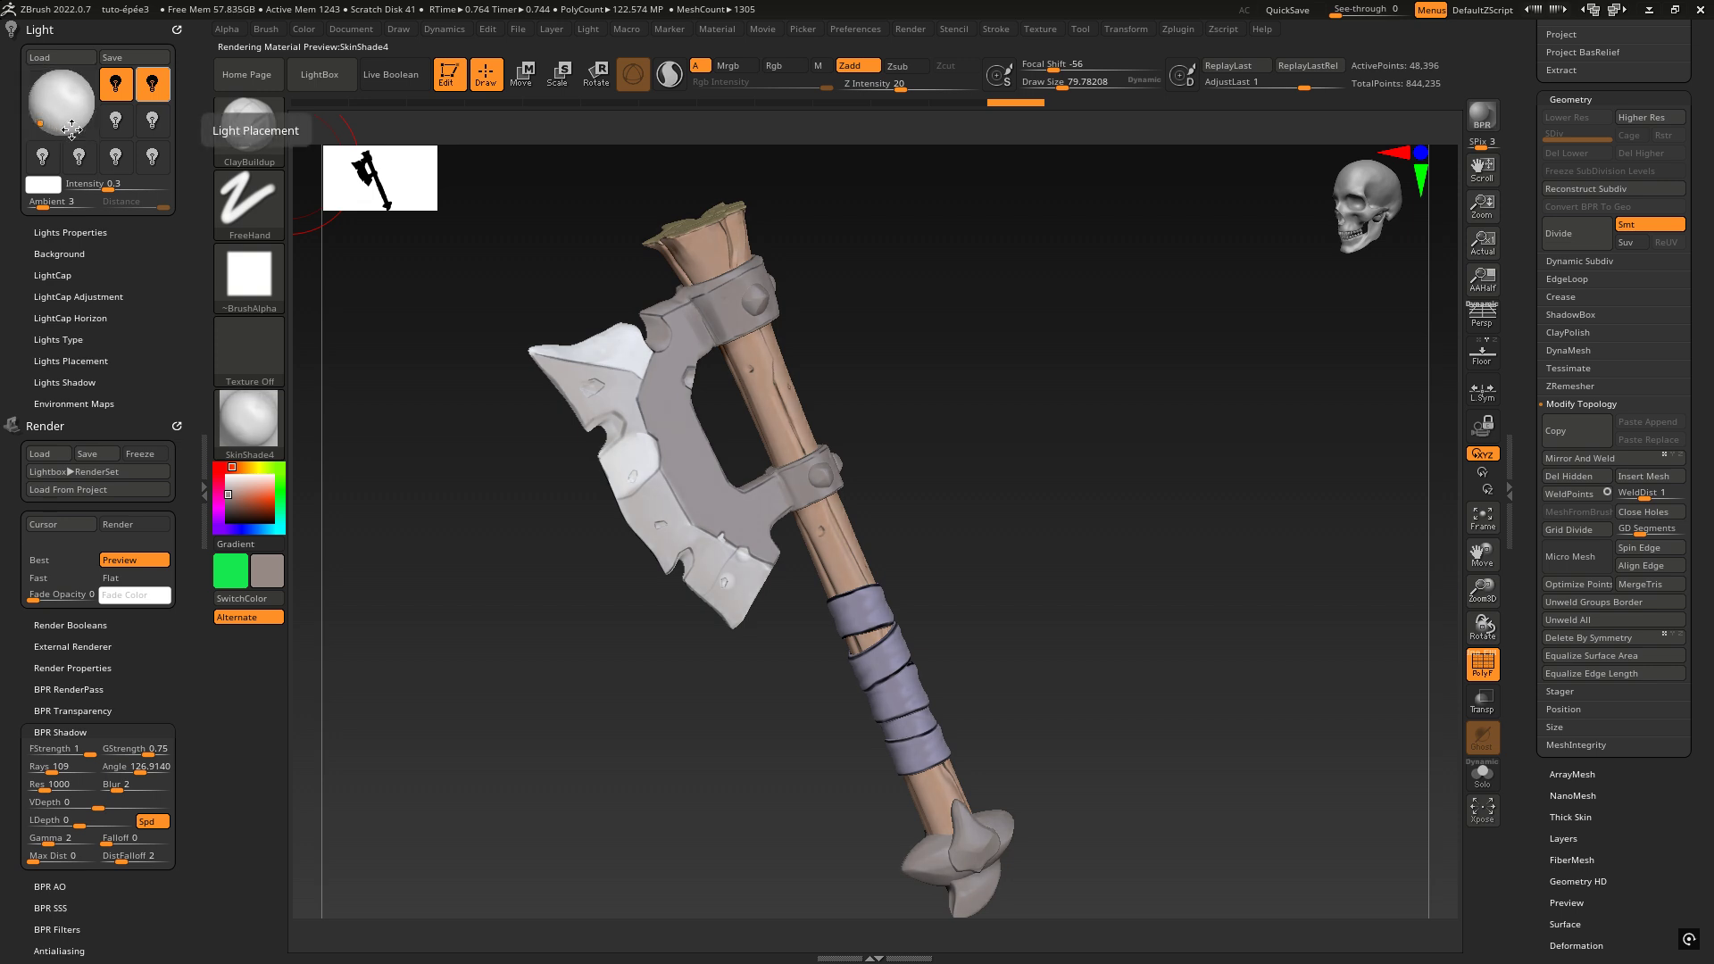
{"action": "left_click_drag", "start_coordinate": [107, 185], "coordinate": [101, 186]}
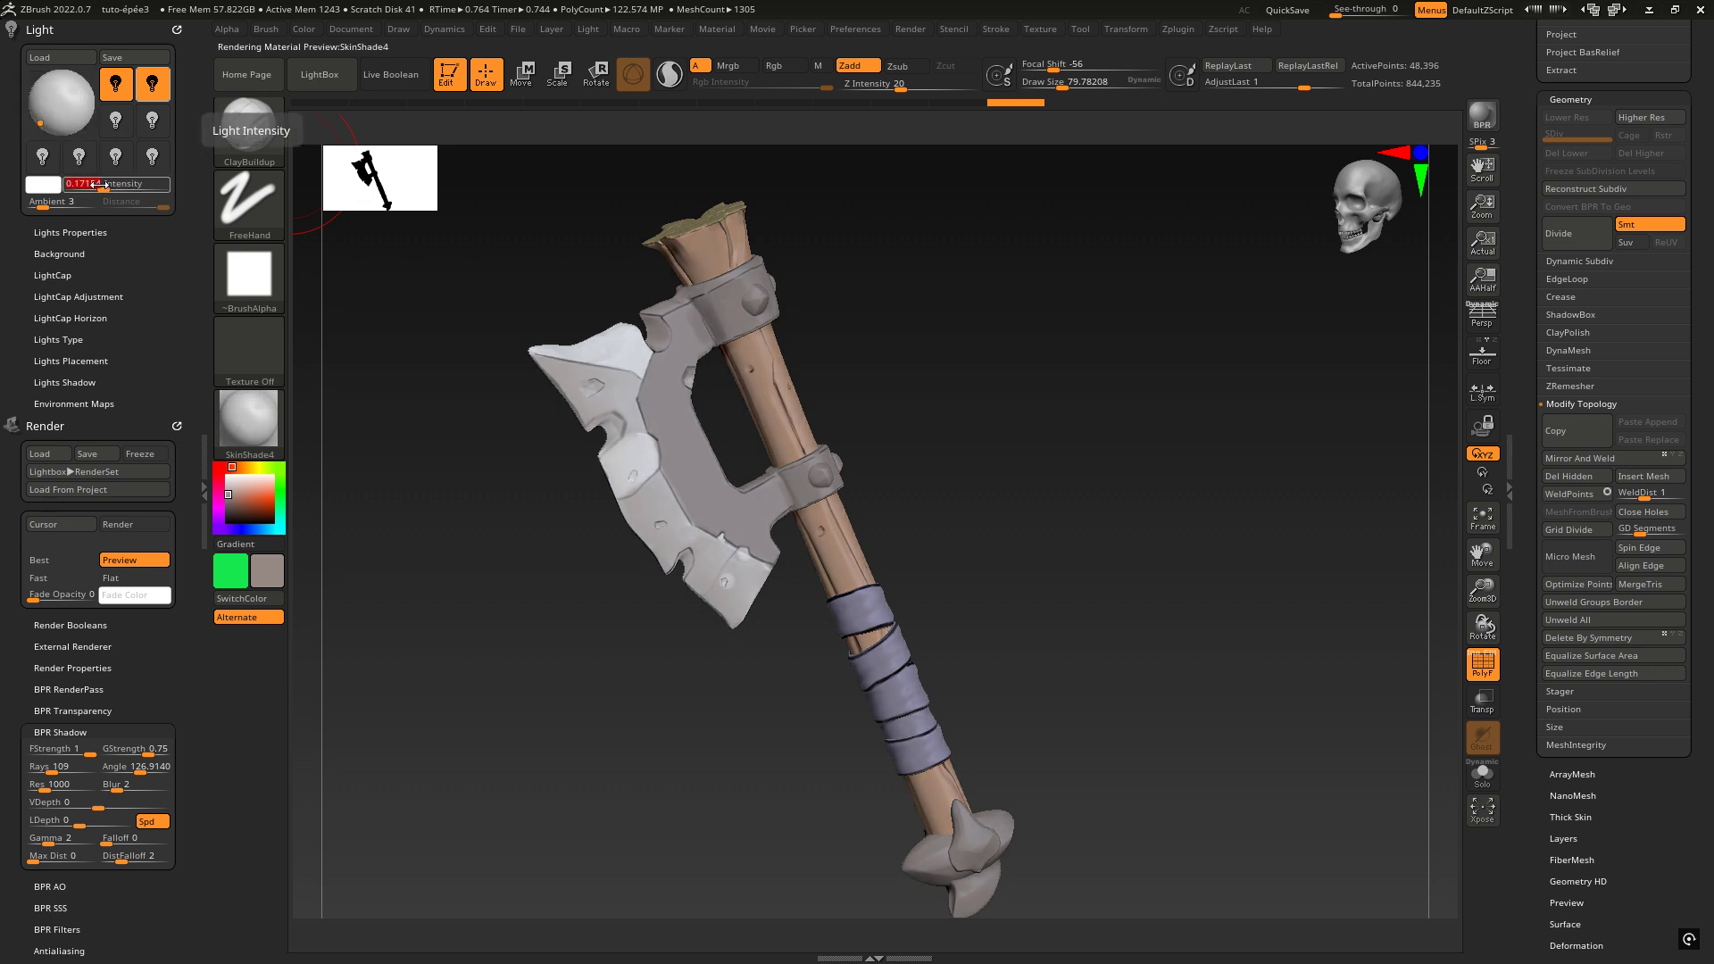
{"action": "left_click", "coordinate": [115, 87]}
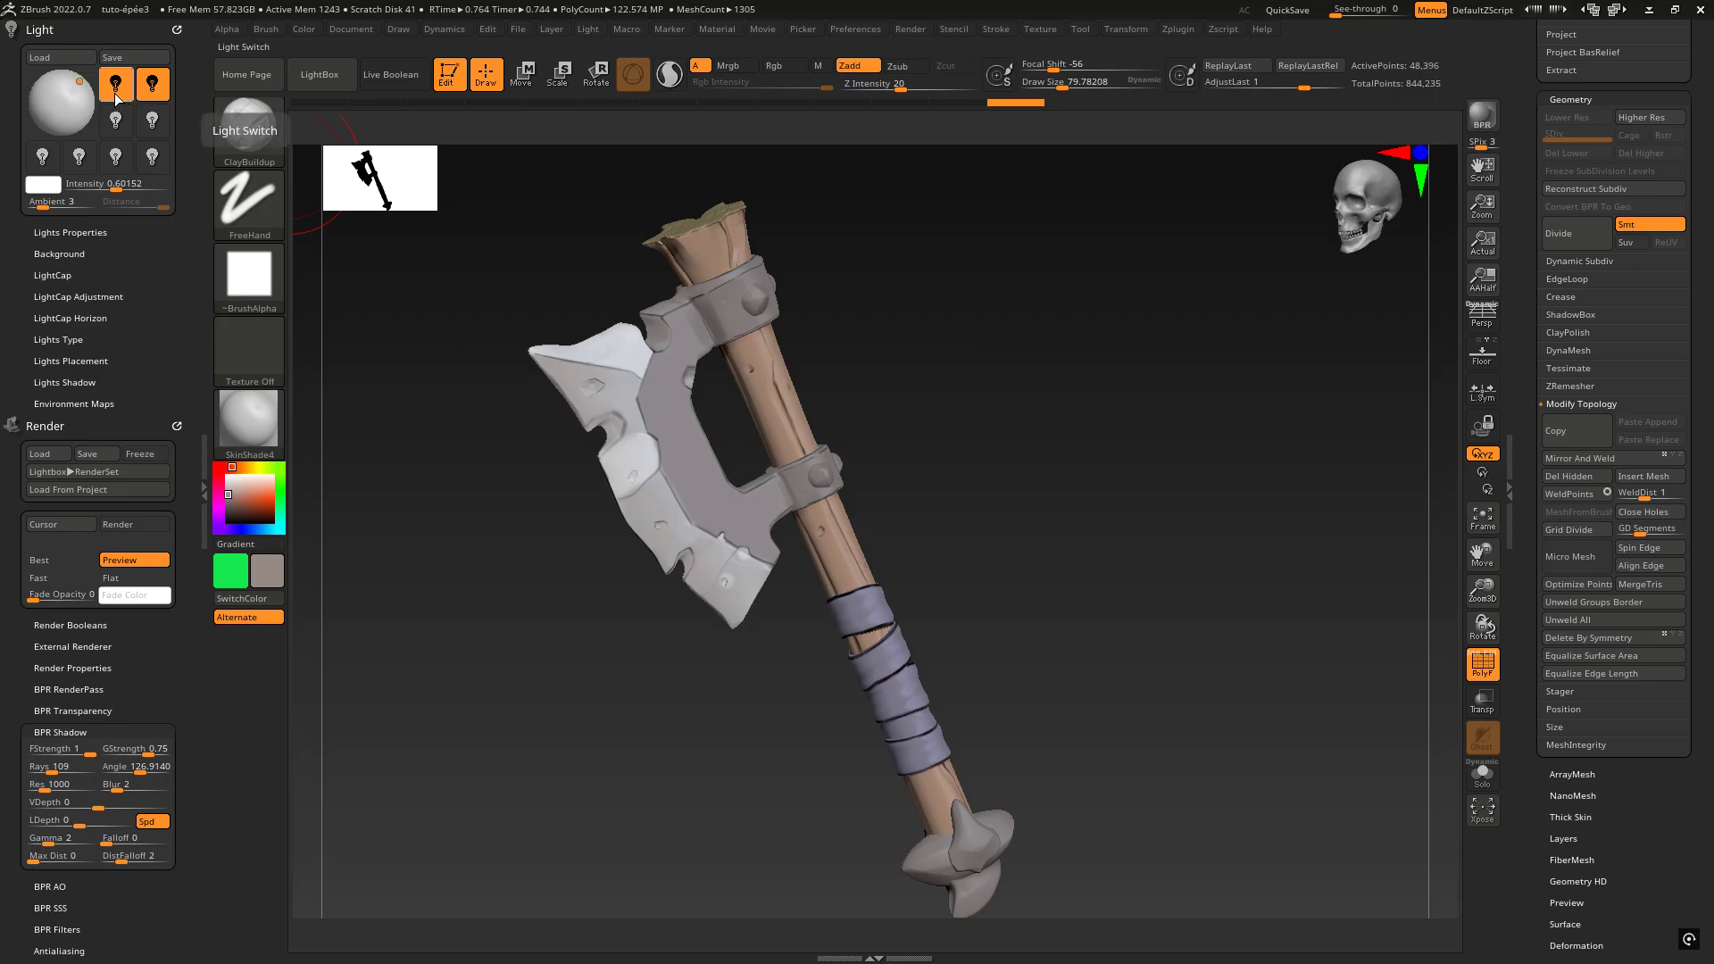
{"action": "left_click", "coordinate": [122, 108]}
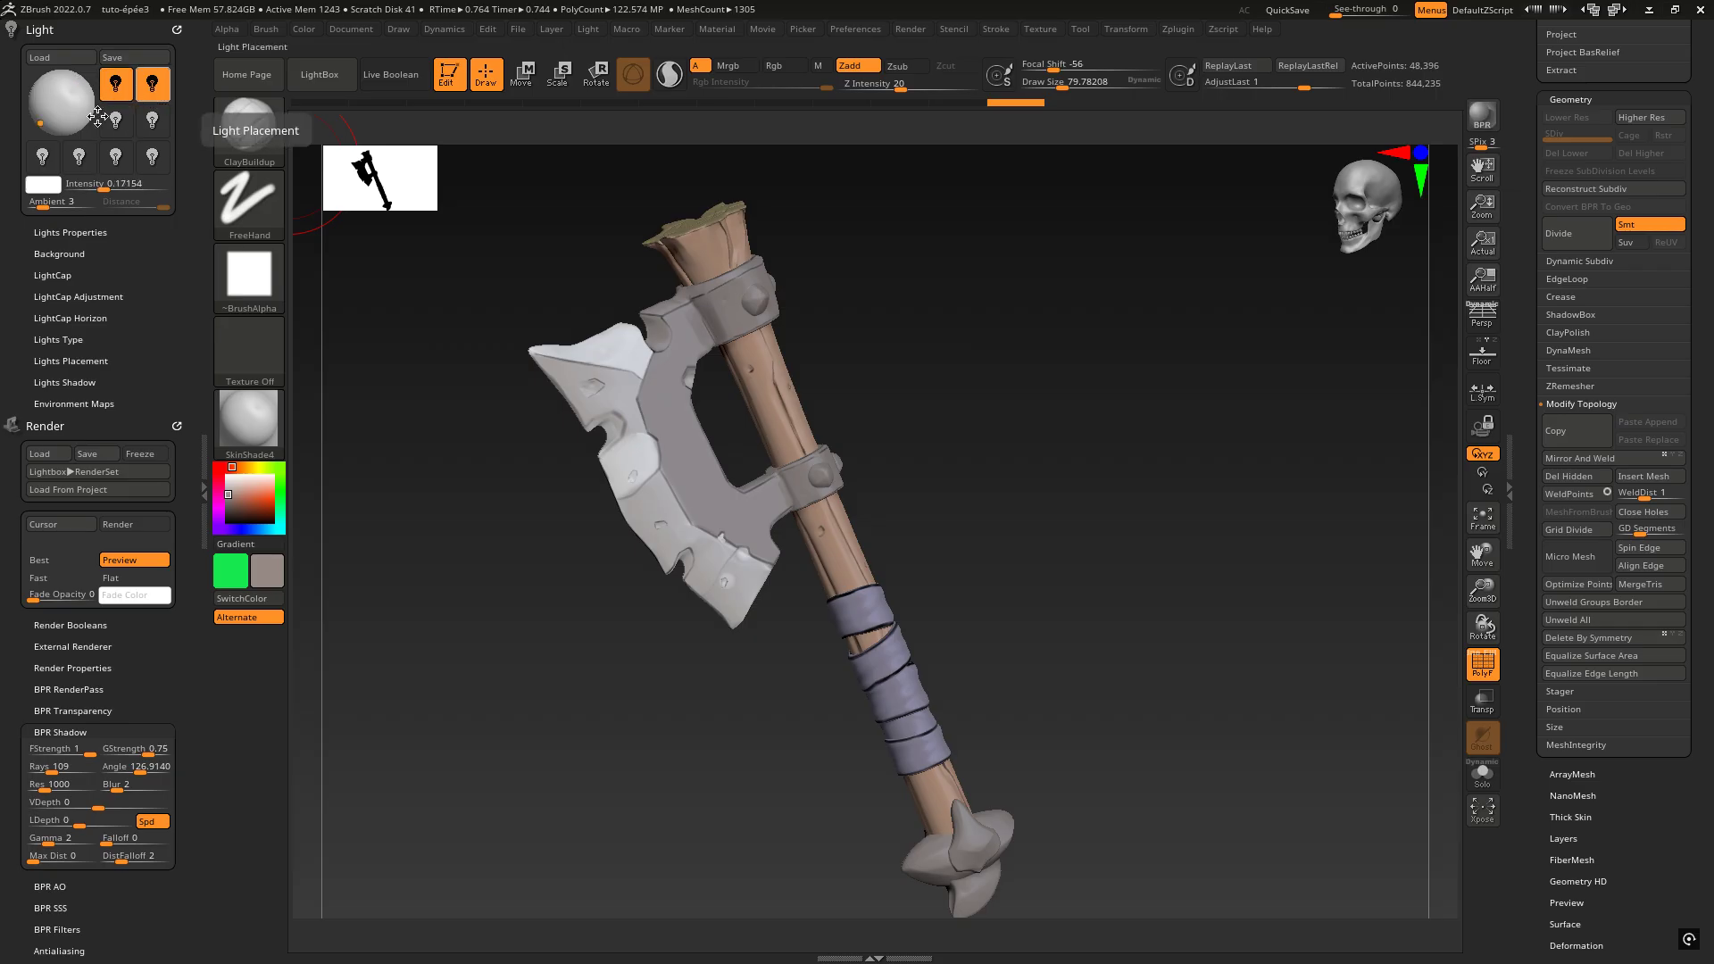
- Colour the first light orange and the second light blue
{"action": "left_click", "coordinate": [114, 81]}
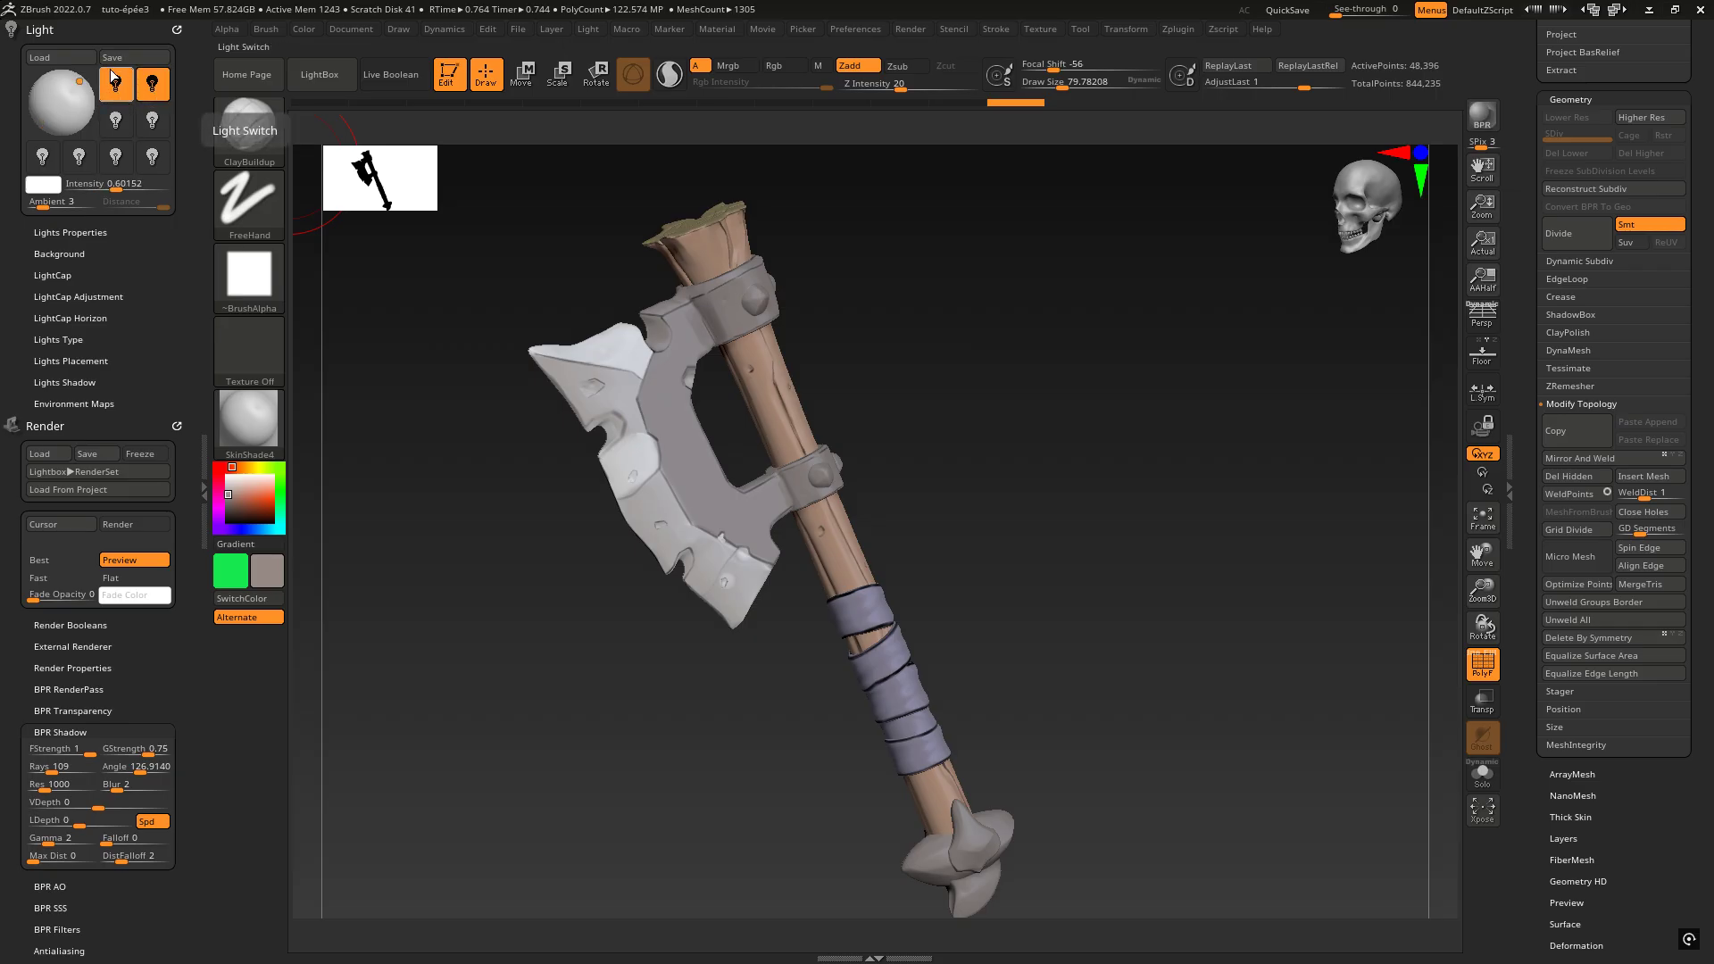
{"action": "left_click", "coordinate": [43, 185]}
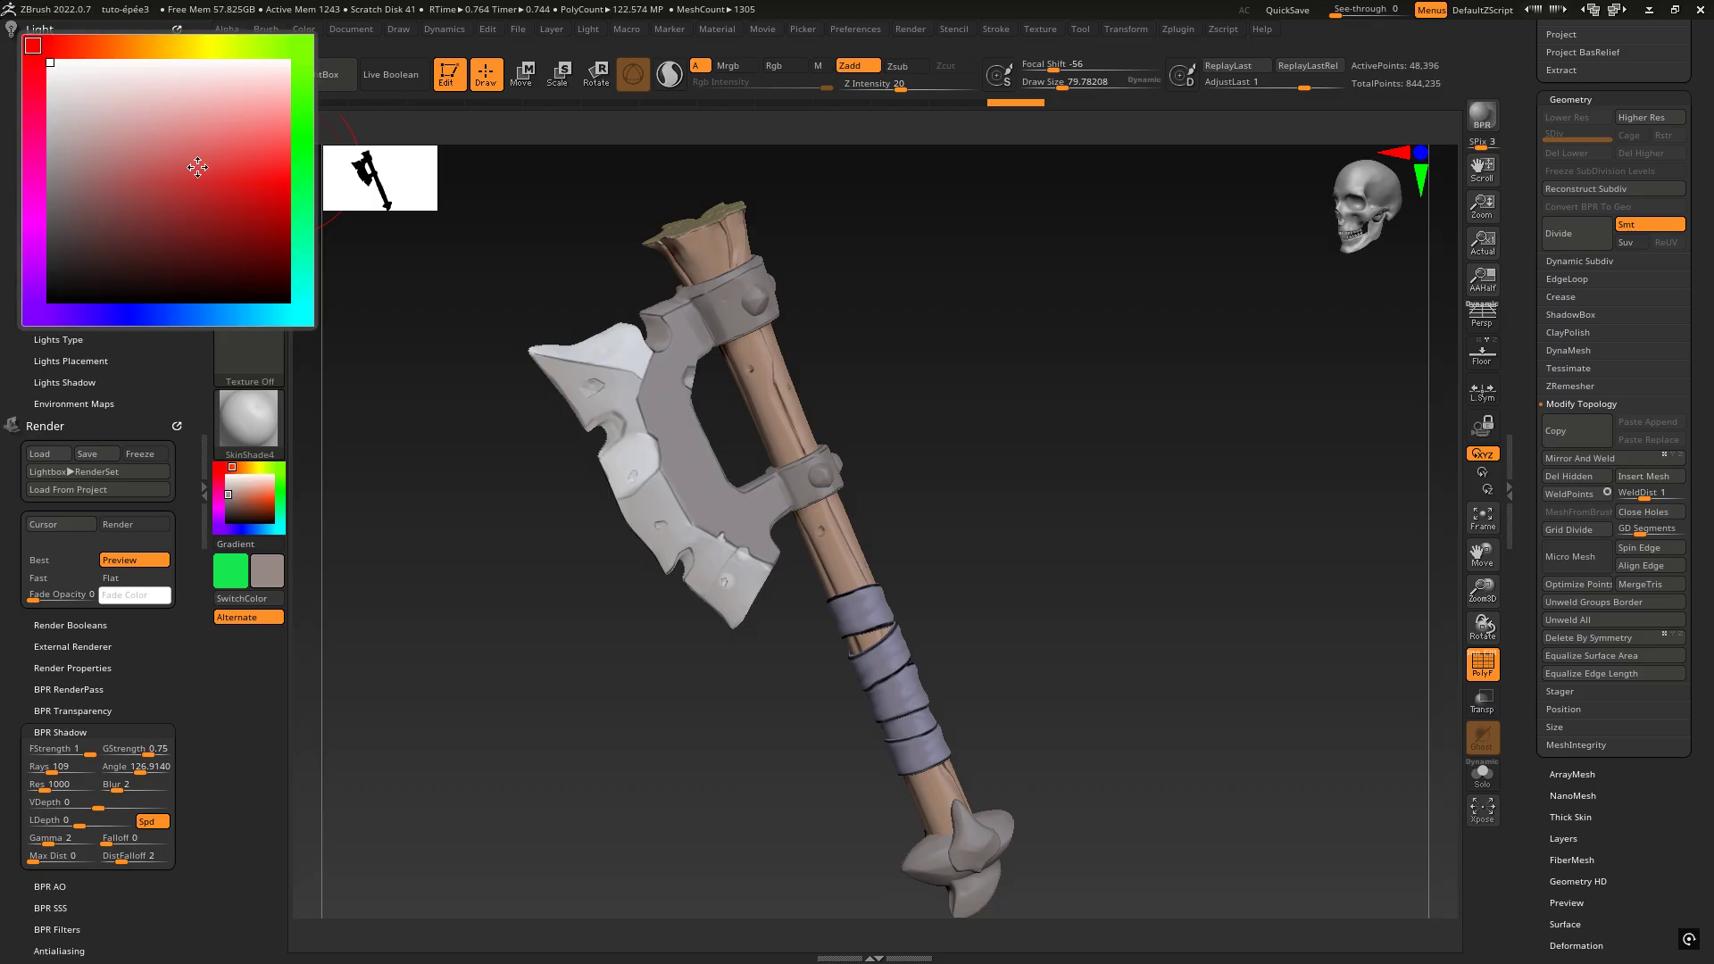
{"action": "left_click", "coordinate": [165, 47]}
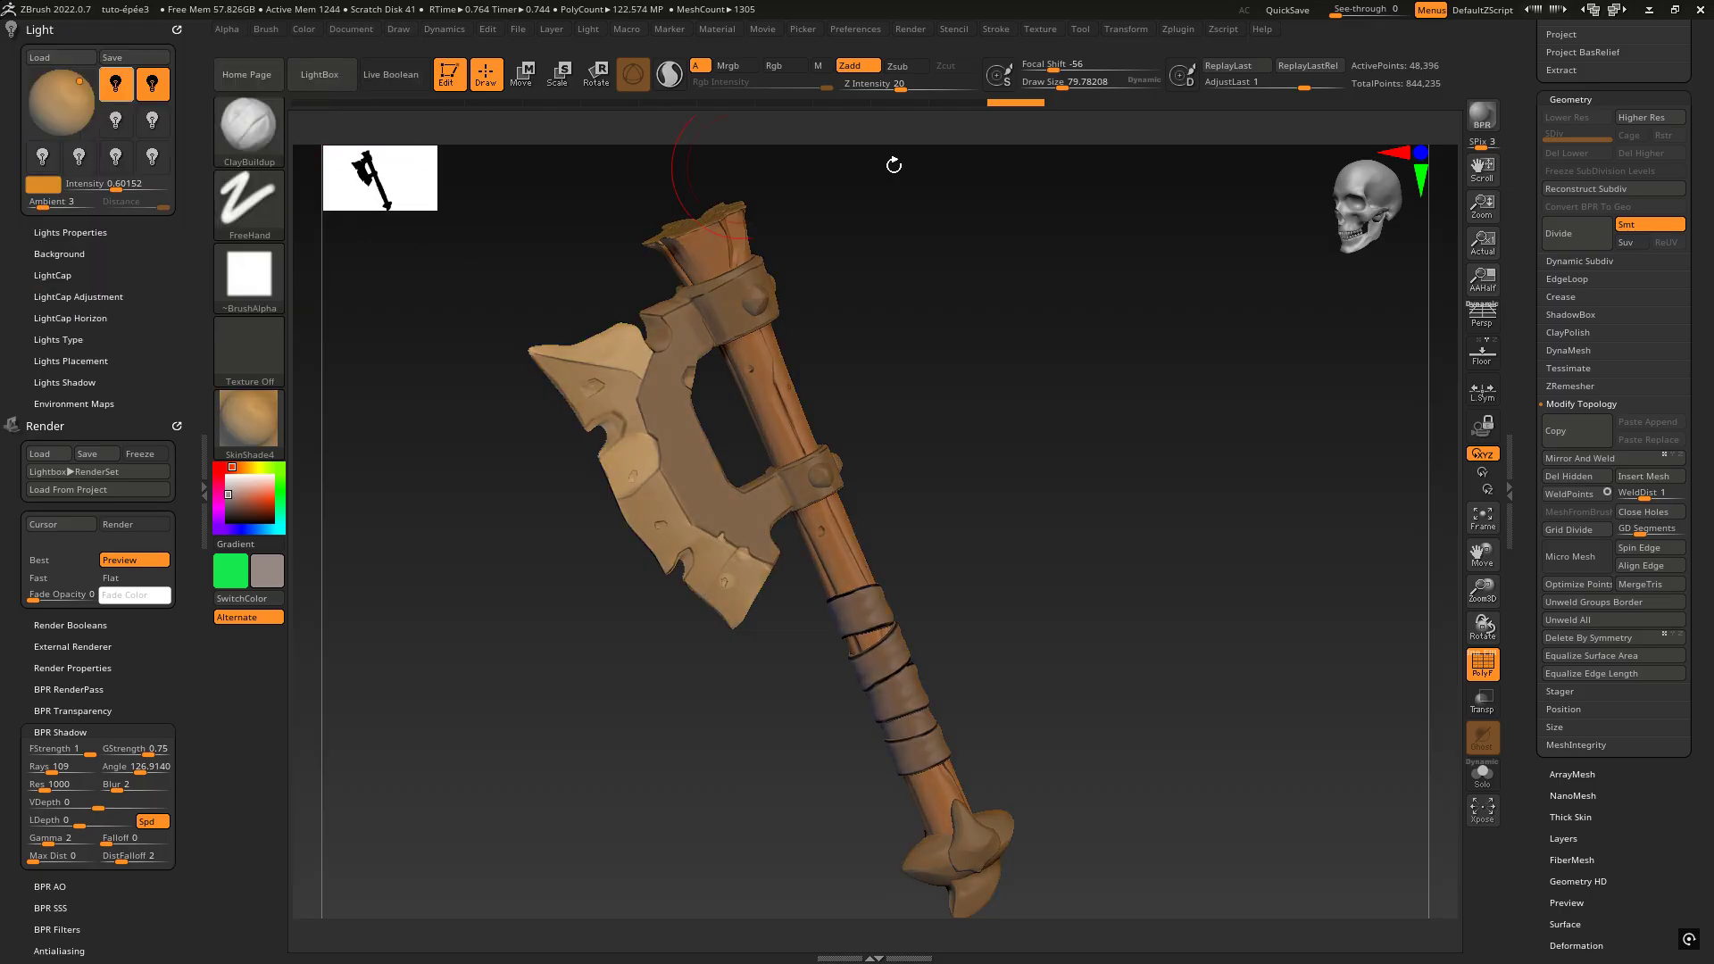
{"action": "left_click", "coordinate": [42, 184]}
{"action": "left_click", "coordinate": [163, 319]}
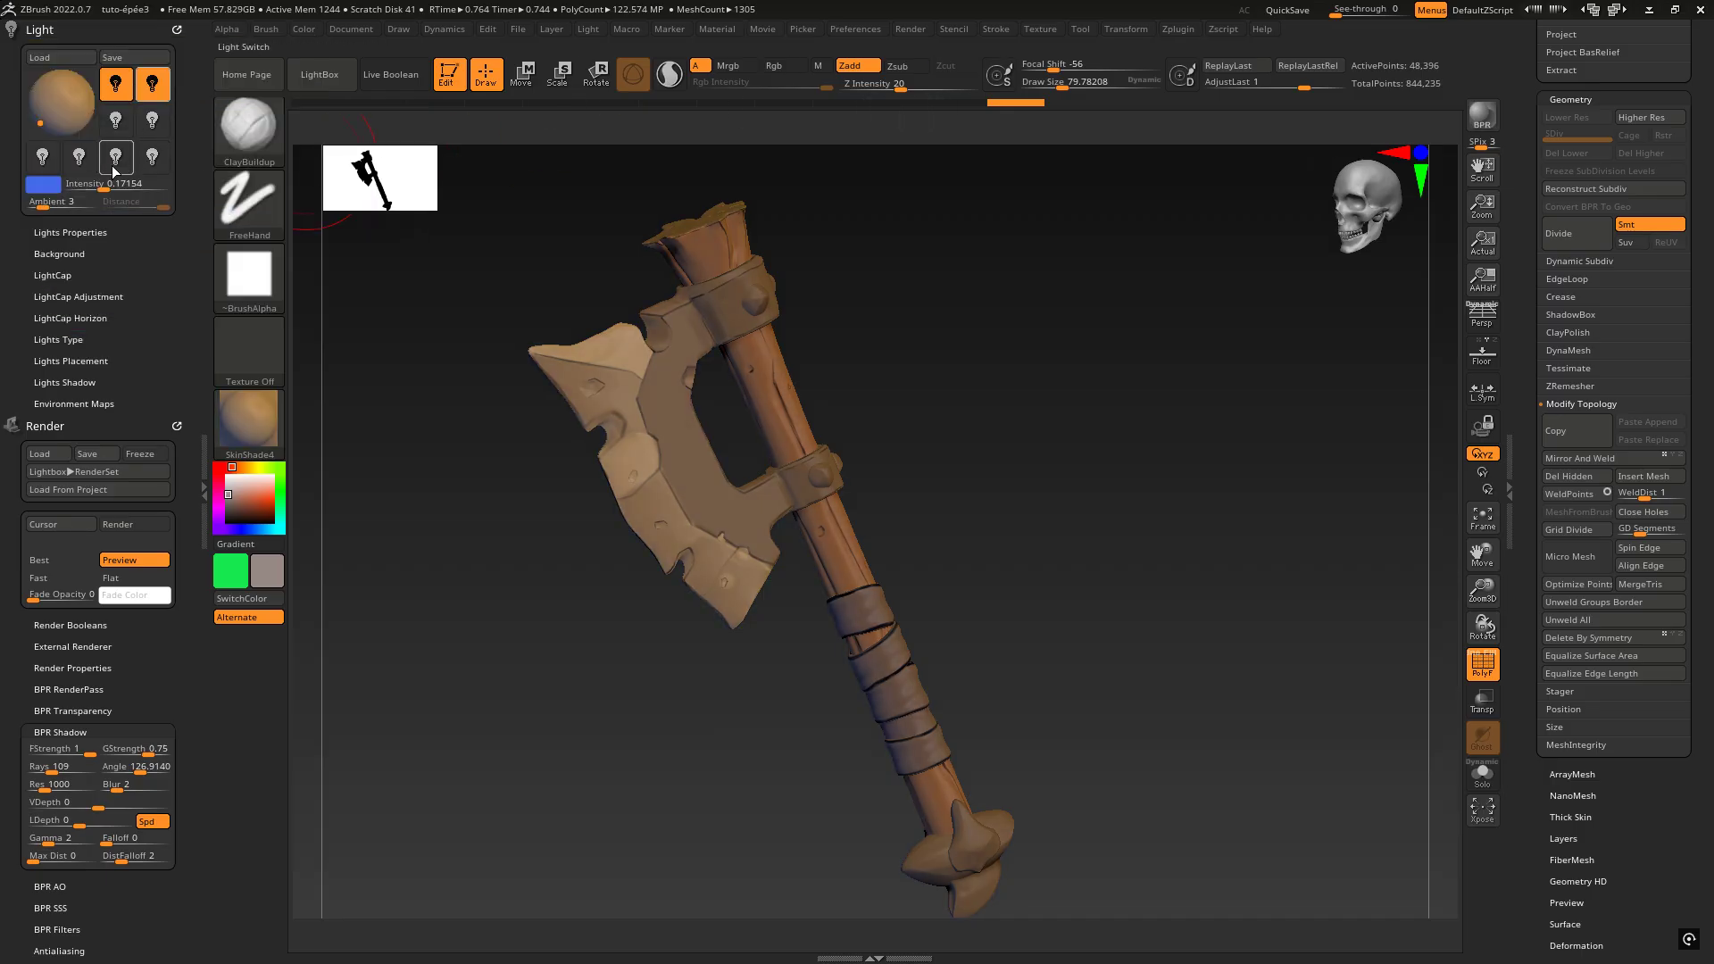
- Raise the blue second light's intensity to about 1.2 and render the axe with BPR
{"action": "left_click", "coordinate": [119, 91]}
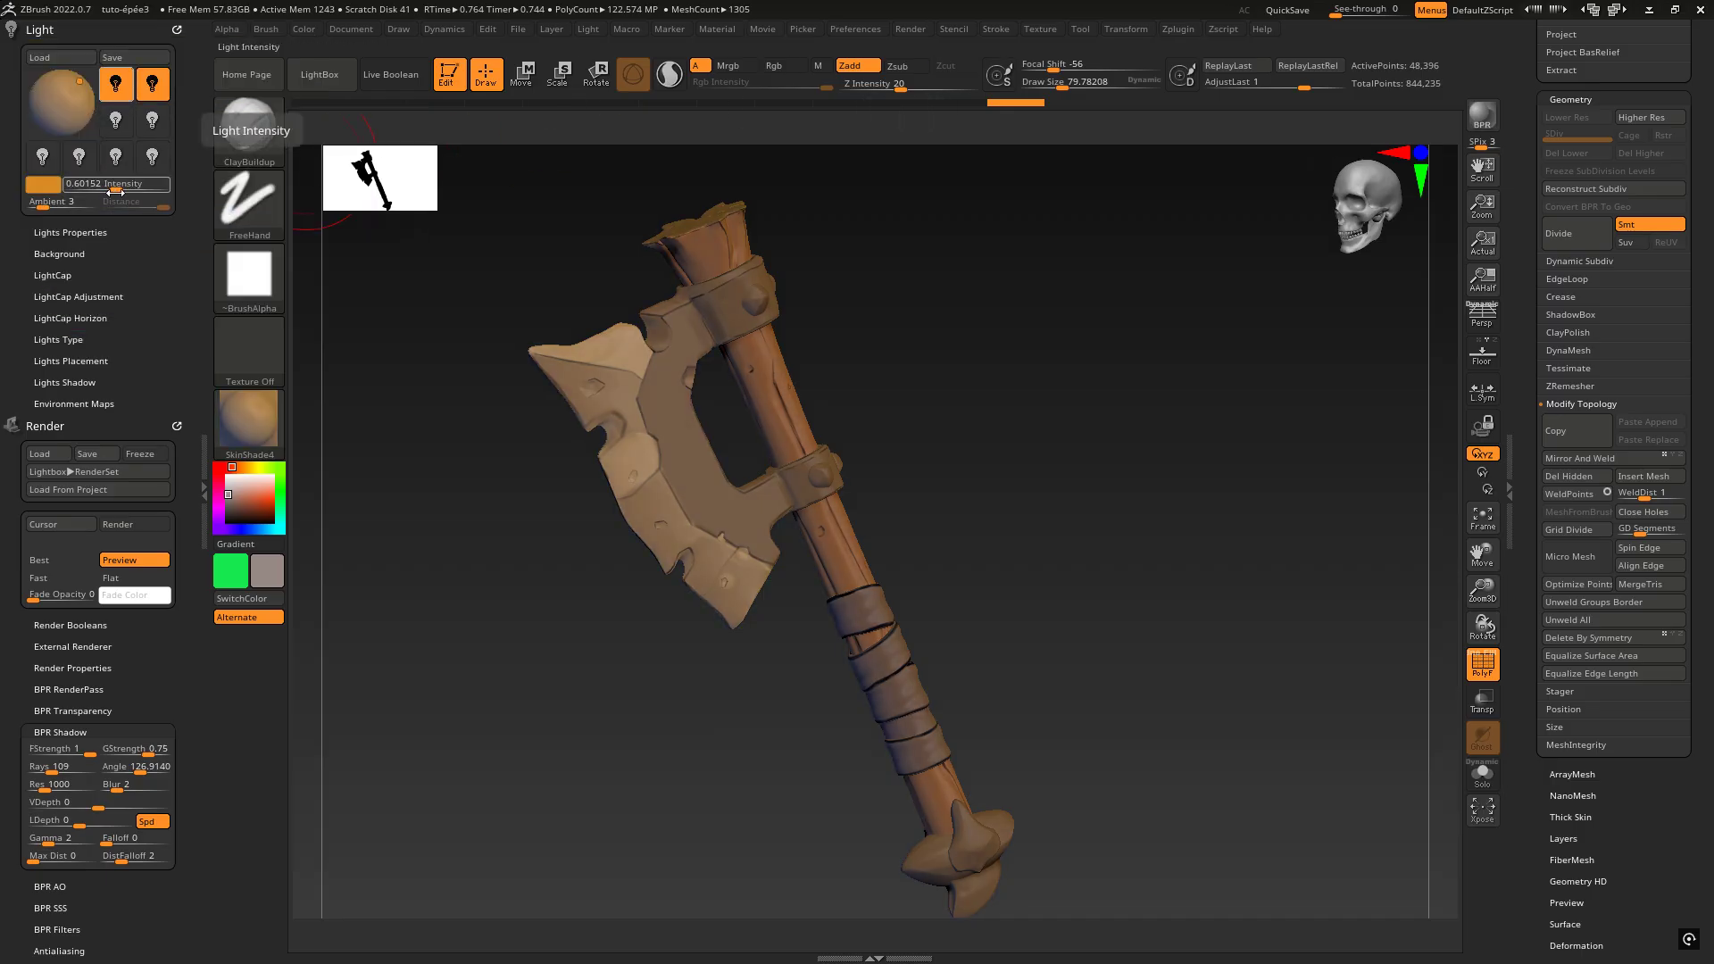
{"action": "left_click", "coordinate": [152, 85]}
{"action": "left_click_drag", "start_coordinate": [128, 181], "coordinate": [125, 189]}
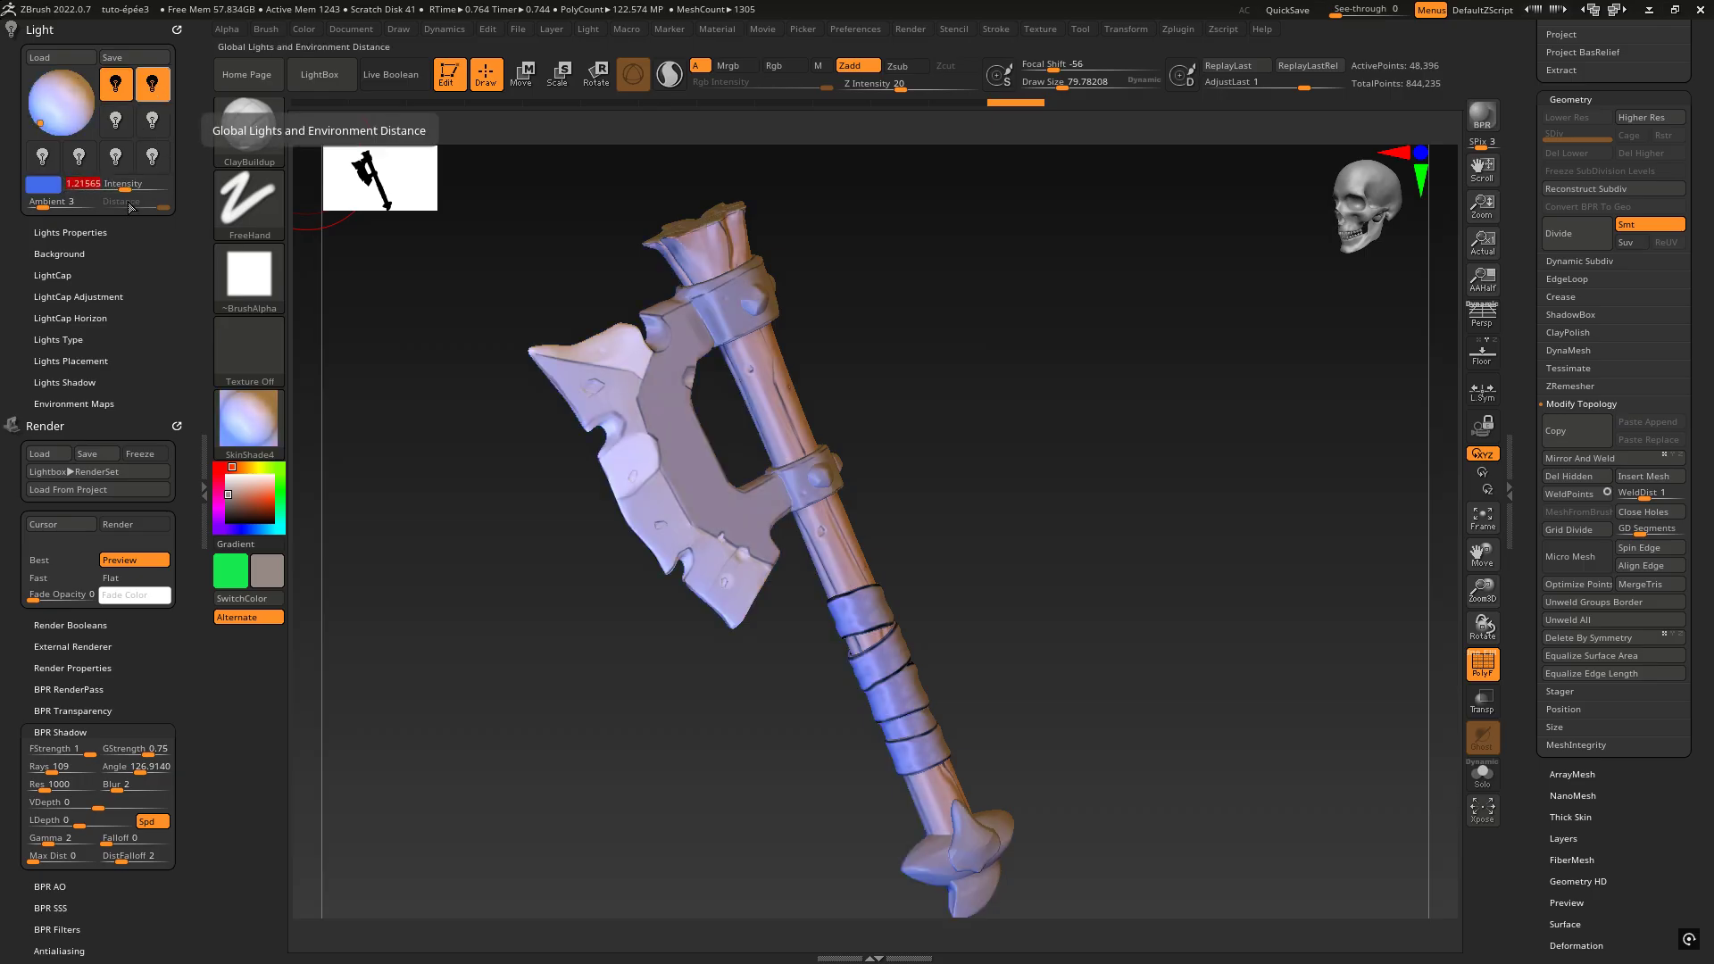
{"action": "left_click", "coordinate": [1482, 116]}
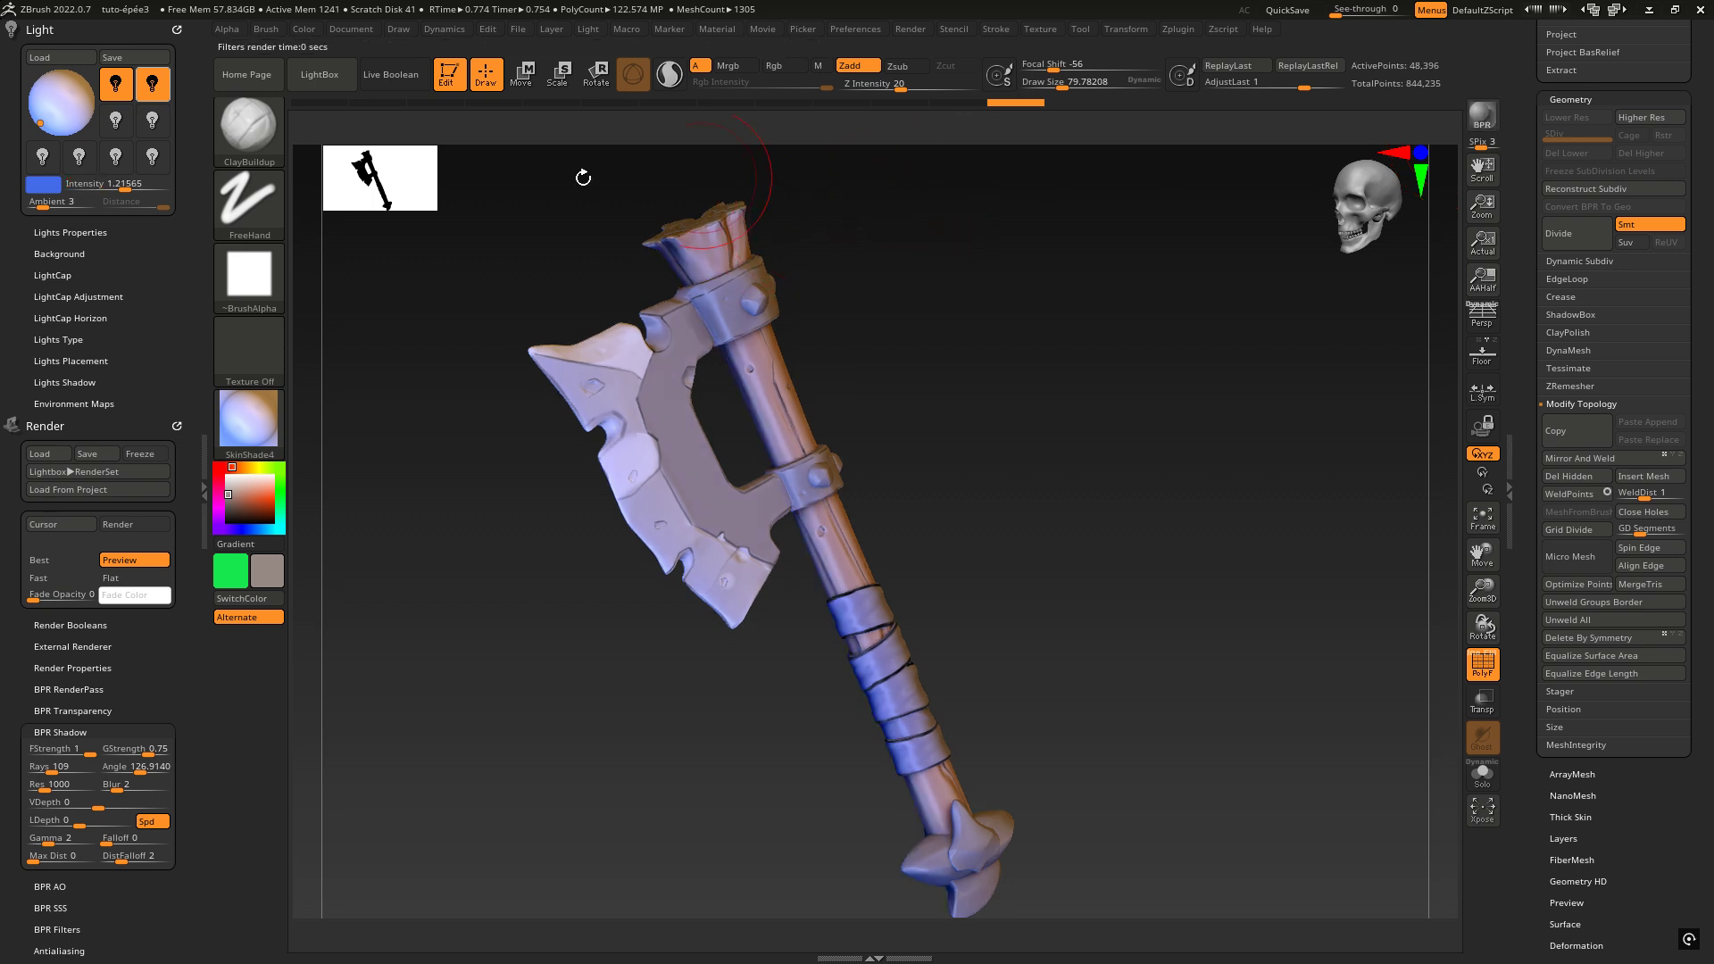
- Switch off the blue second light and select the orange first light
{"action": "left_click", "coordinate": [157, 86]}
{"action": "left_click", "coordinate": [158, 86]}
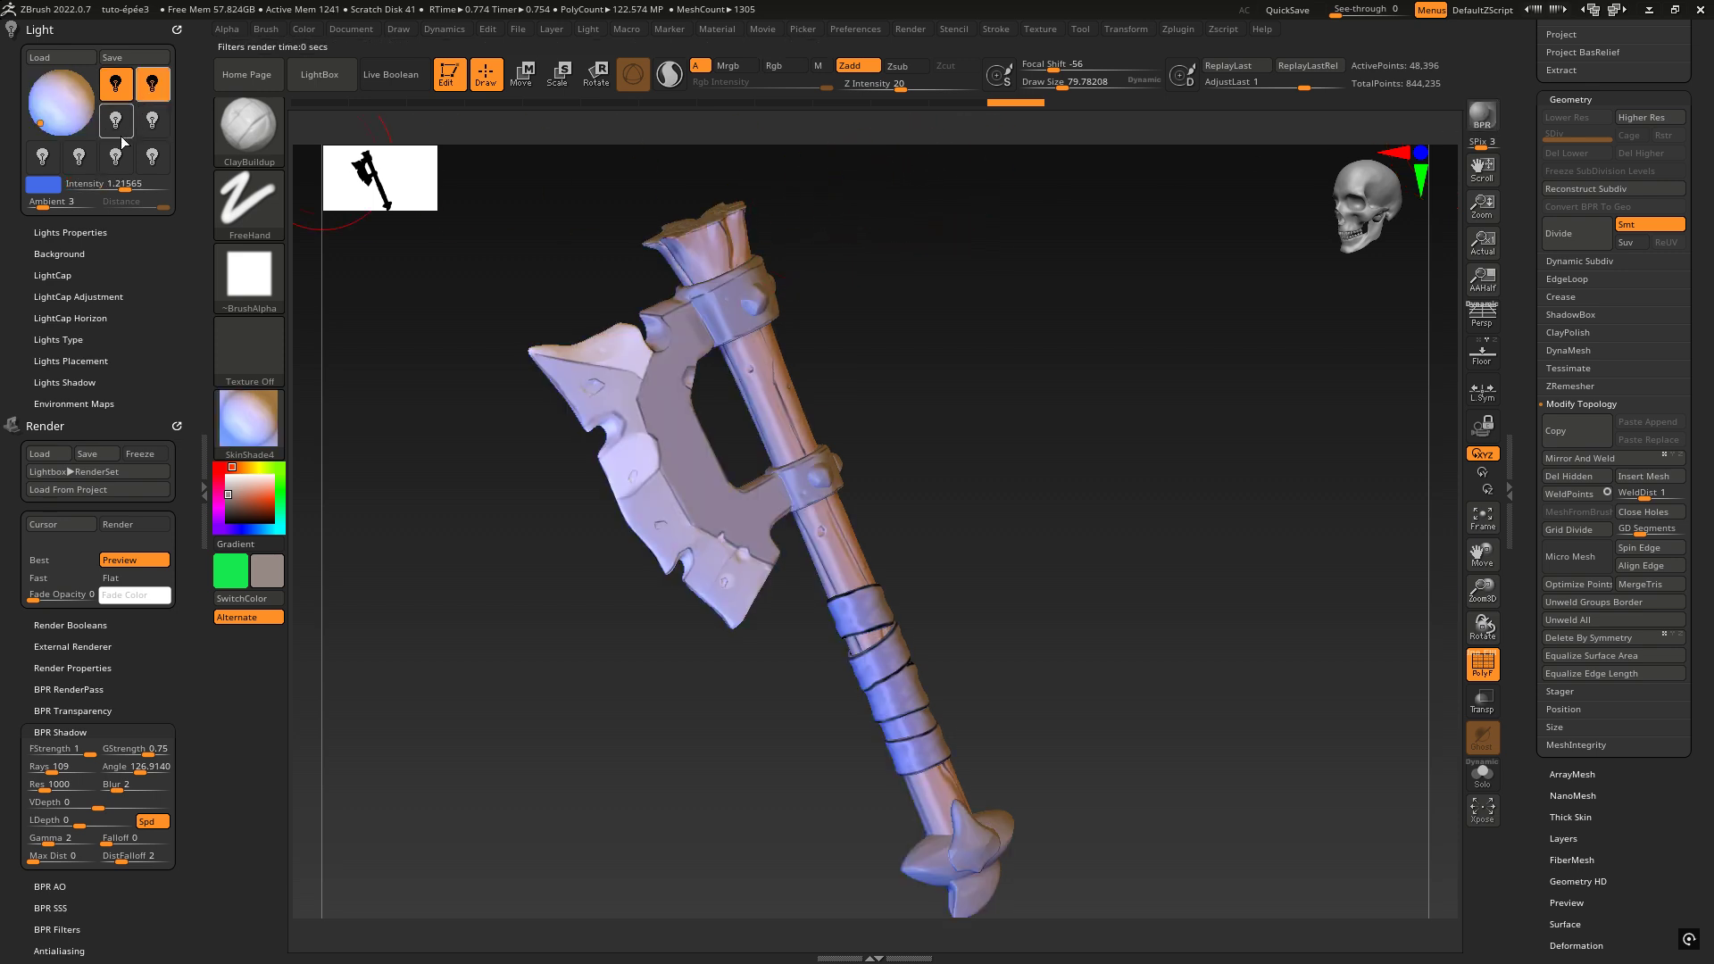
{"action": "left_click", "coordinate": [157, 85]}
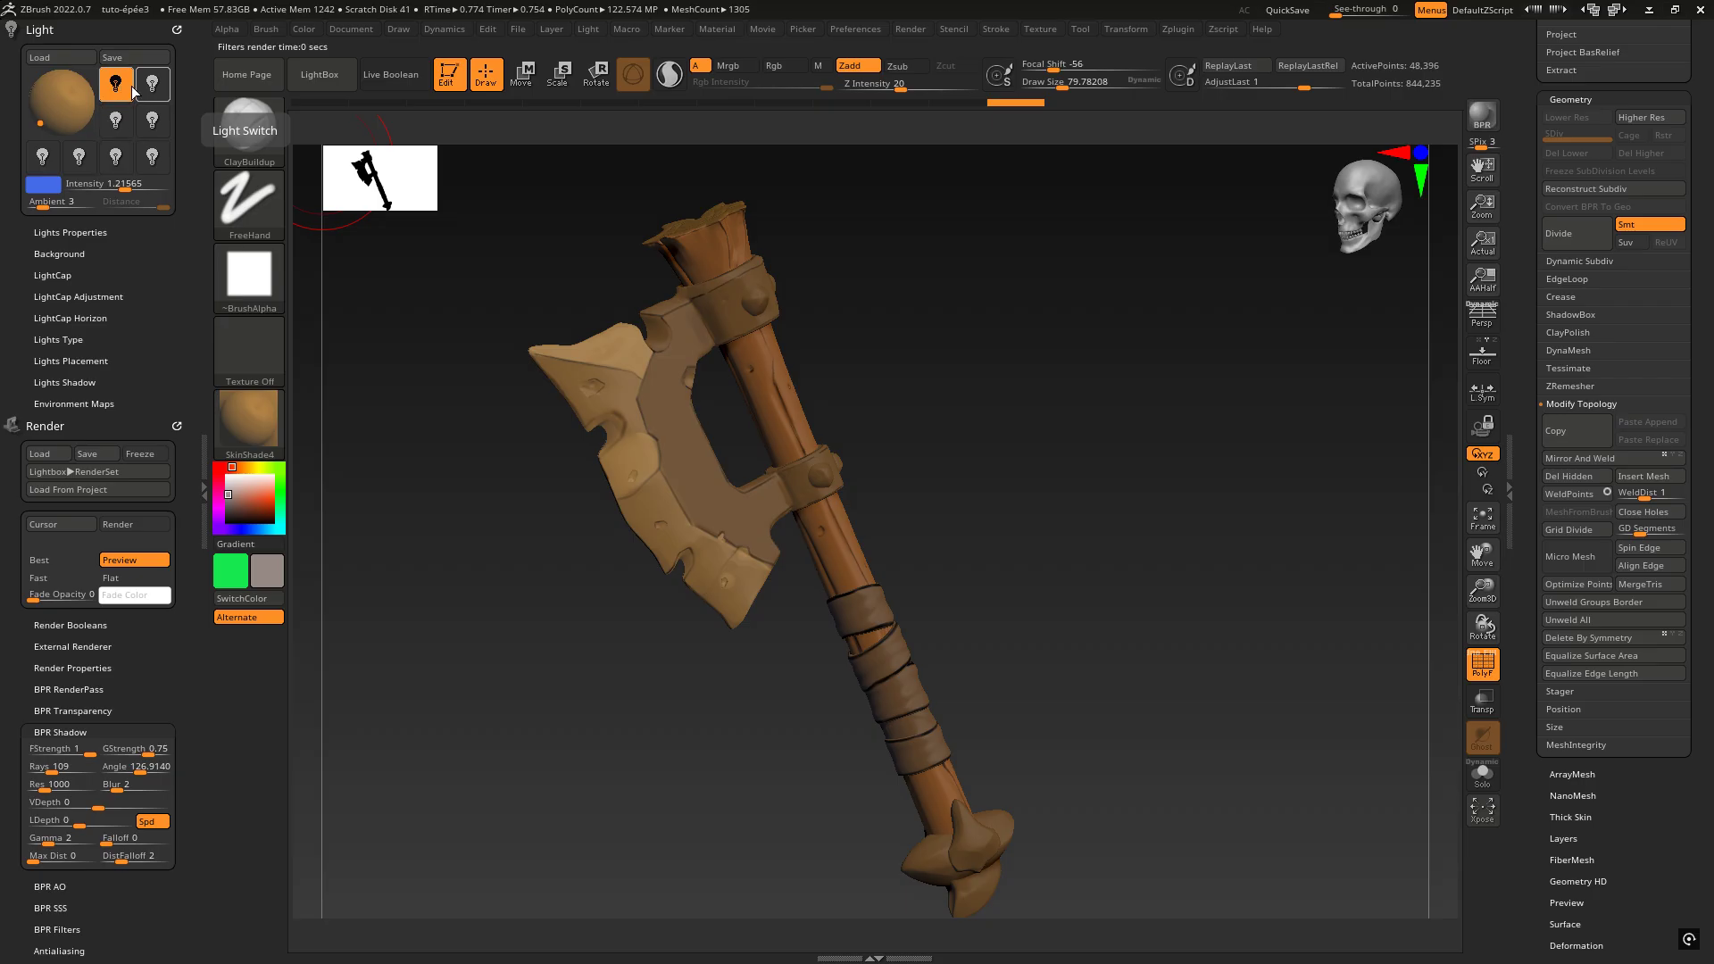
{"action": "left_click", "coordinate": [125, 91]}
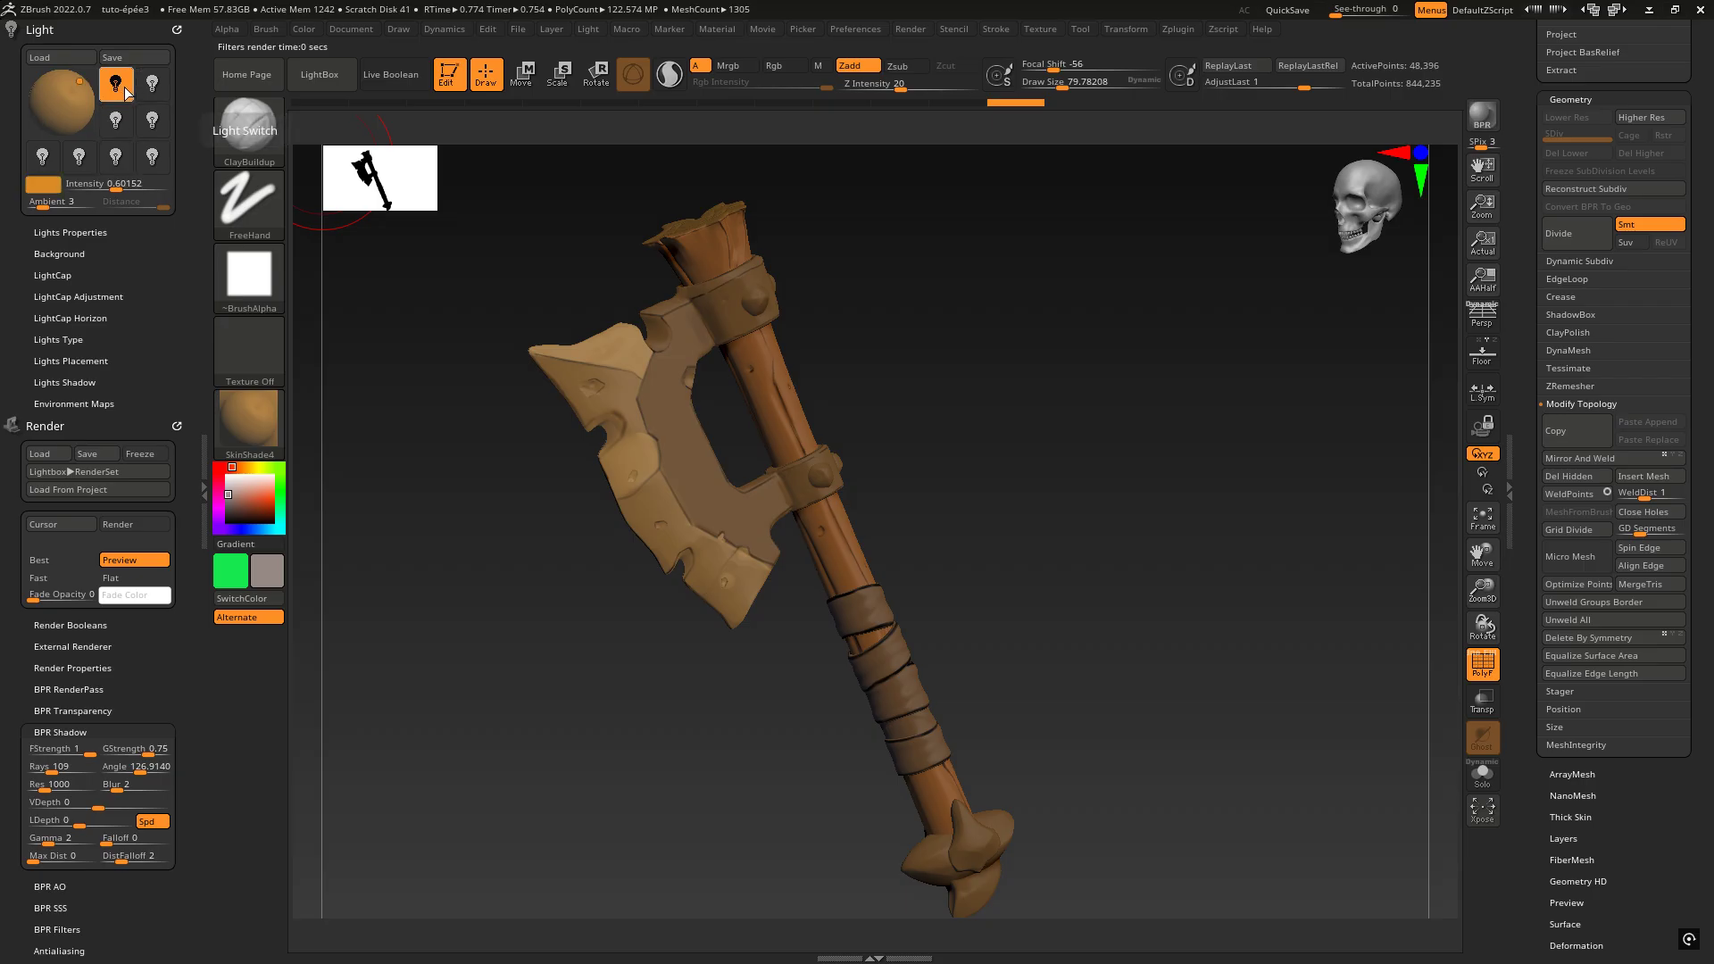
- Turn the first light's colour white, dim it to 0, and bring its intensity back up to about 0.56
{"action": "left_click", "coordinate": [47, 188]}
{"action": "left_click", "coordinate": [34, 61]}
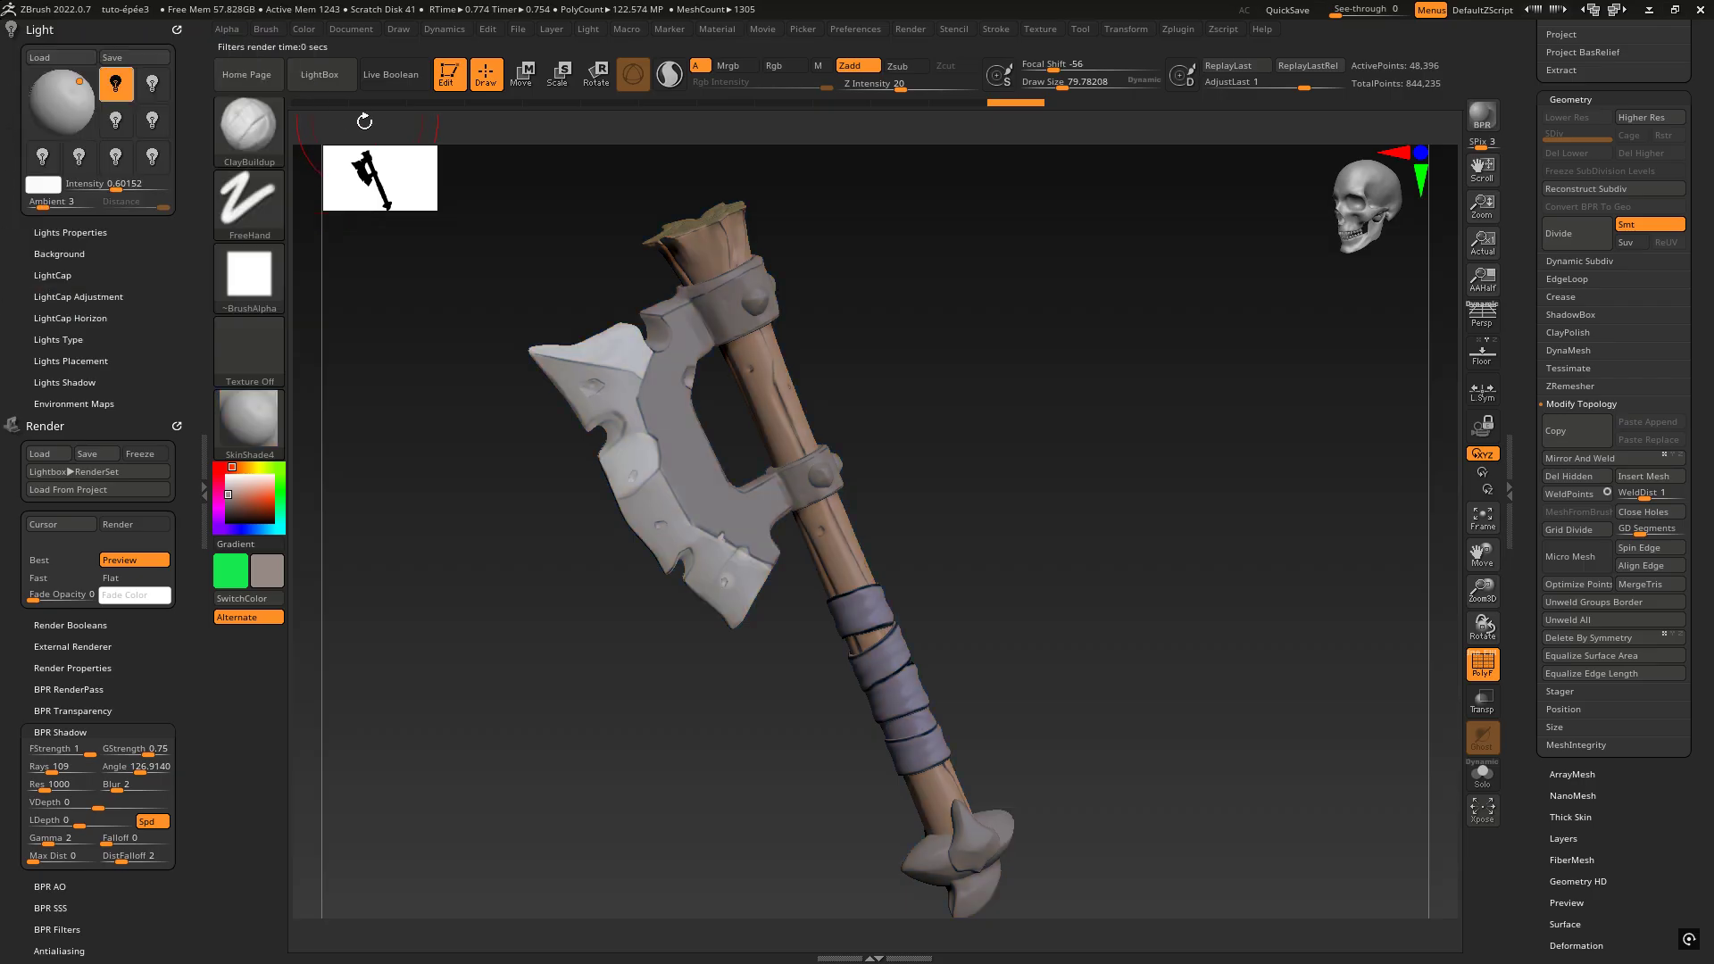
{"action": "left_click_drag", "start_coordinate": [116, 189], "coordinate": [66, 189]}
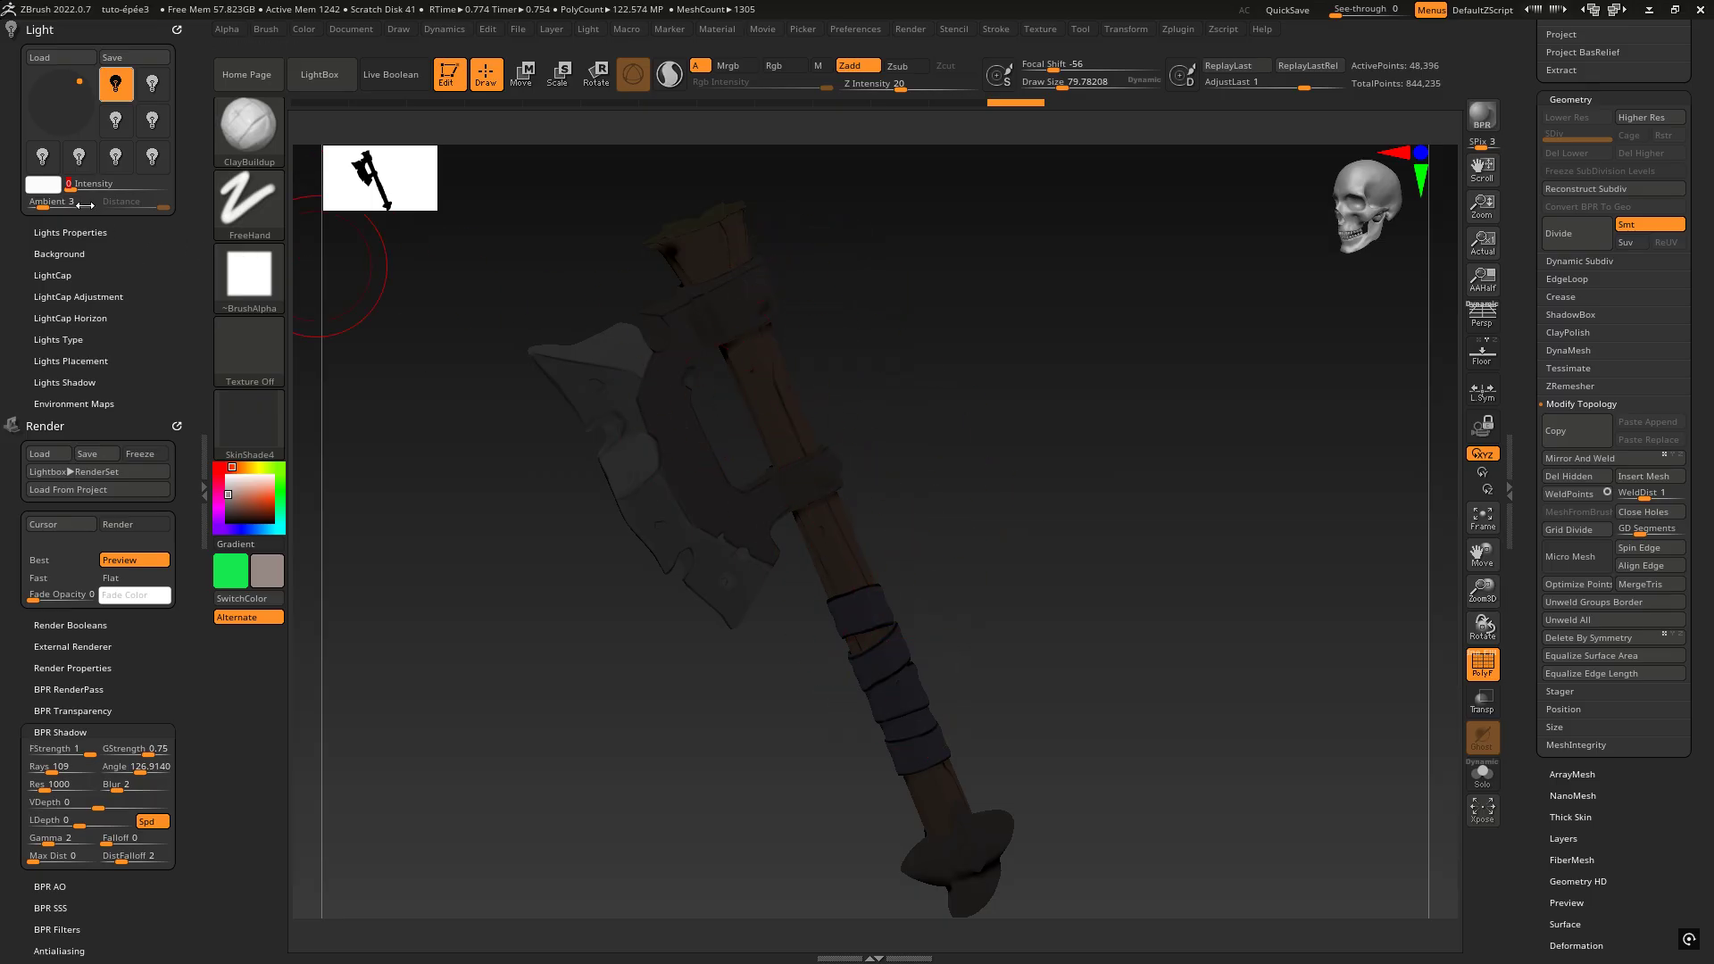
{"action": "left_click_drag", "start_coordinate": [54, 202], "coordinate": [111, 185]}
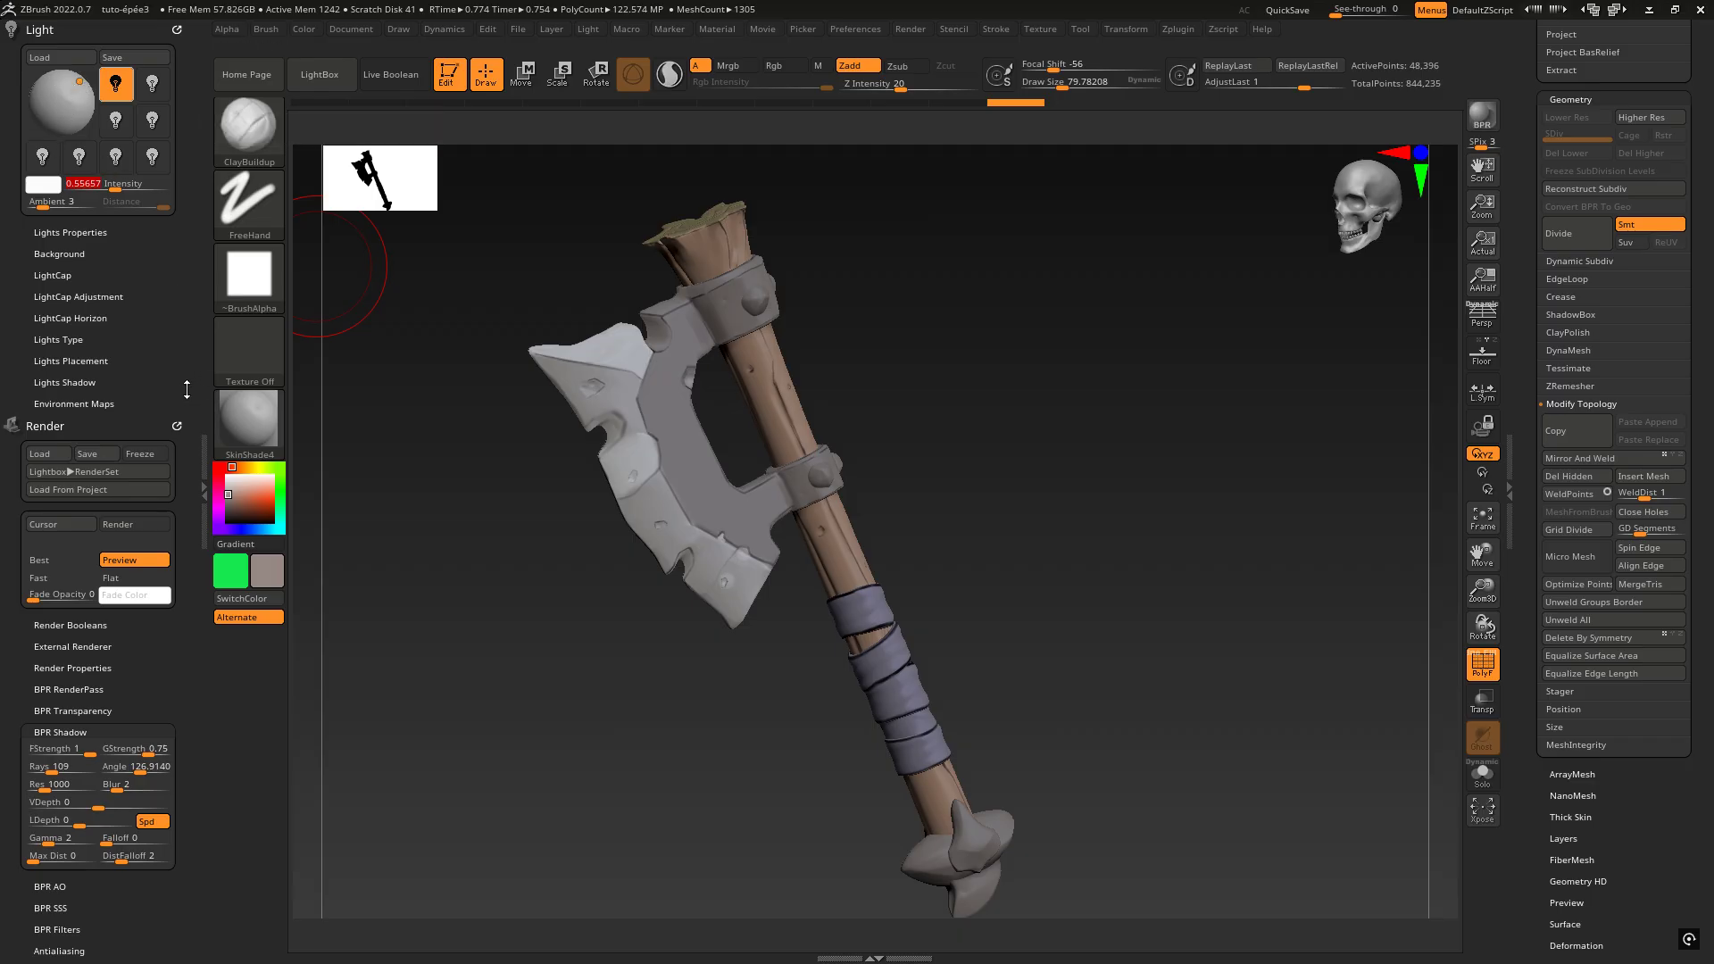
- Switch the axe's preview material to BasicMaterial and inspect its shading from a slightly rotated angle
{"action": "left_click", "coordinate": [256, 423]}
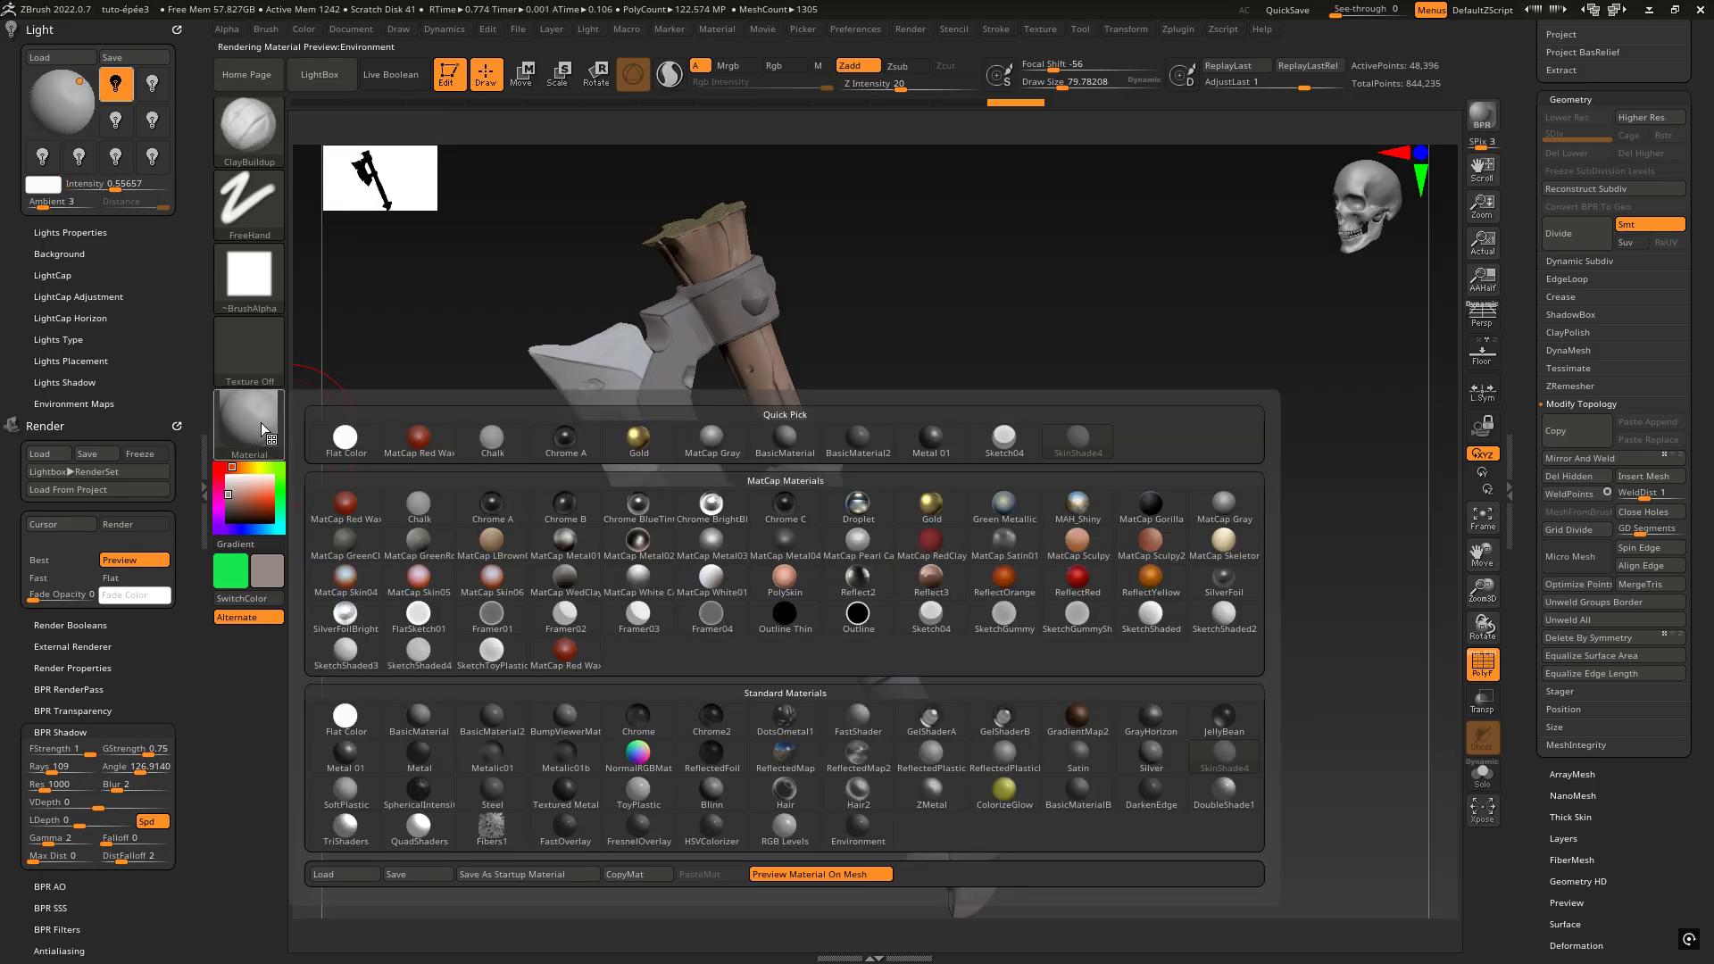
{"action": "left_click", "coordinate": [795, 441]}
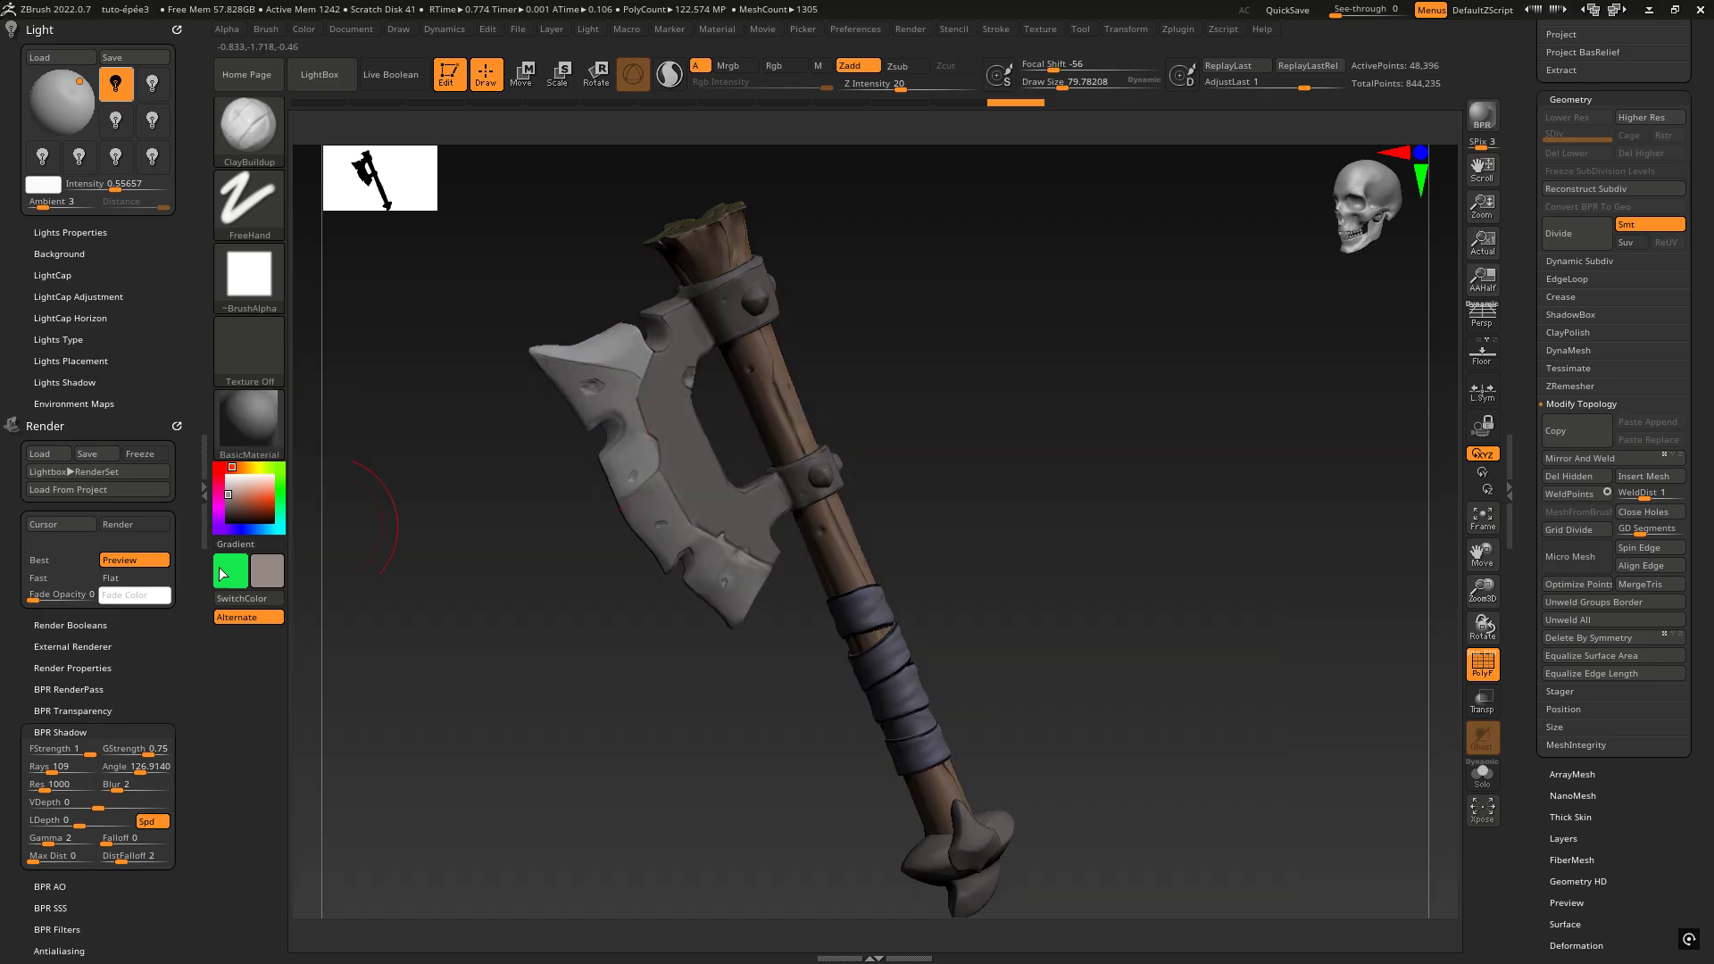
{"action": "left_click_drag", "start_coordinate": [910, 348], "coordinate": [991, 367]}
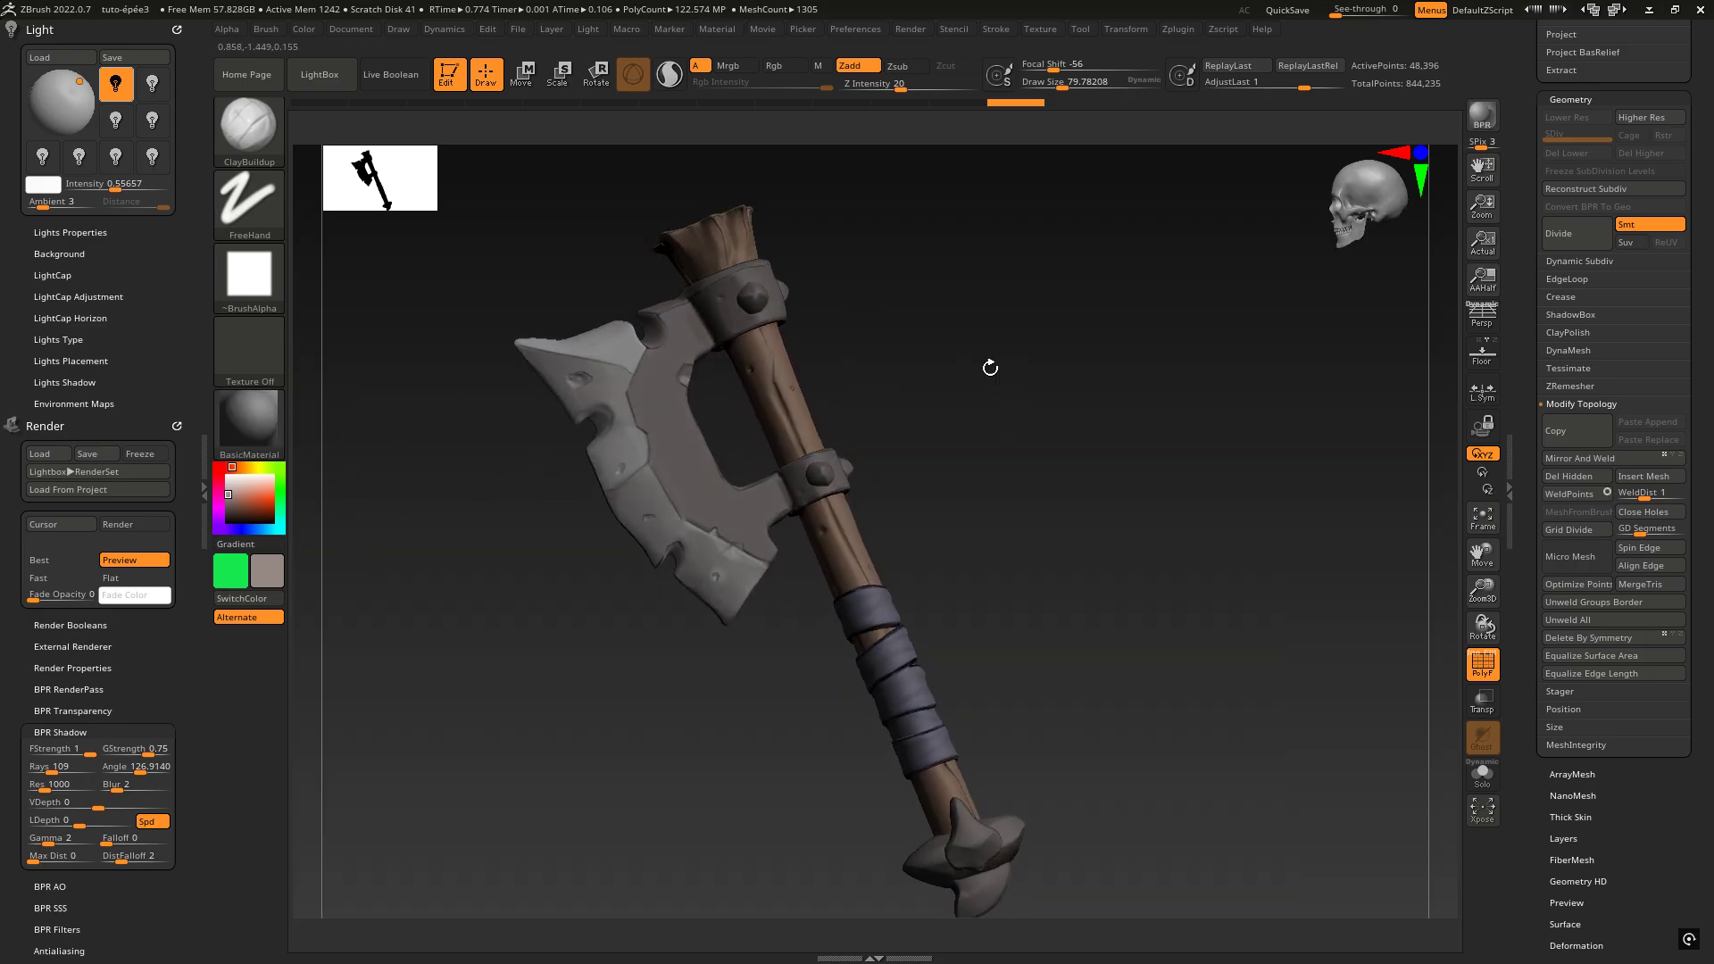
- Raise the white light's intensity to about 0.93 and render the axe with BPR
{"action": "mouse_move", "coordinate": [114, 189]}
{"action": "left_mouse_down"}
{"action": "mouse_move", "coordinate": [153, 188]}
{"action": "mouse_move", "coordinate": [119, 189]}
{"action": "left_mouse_up"}
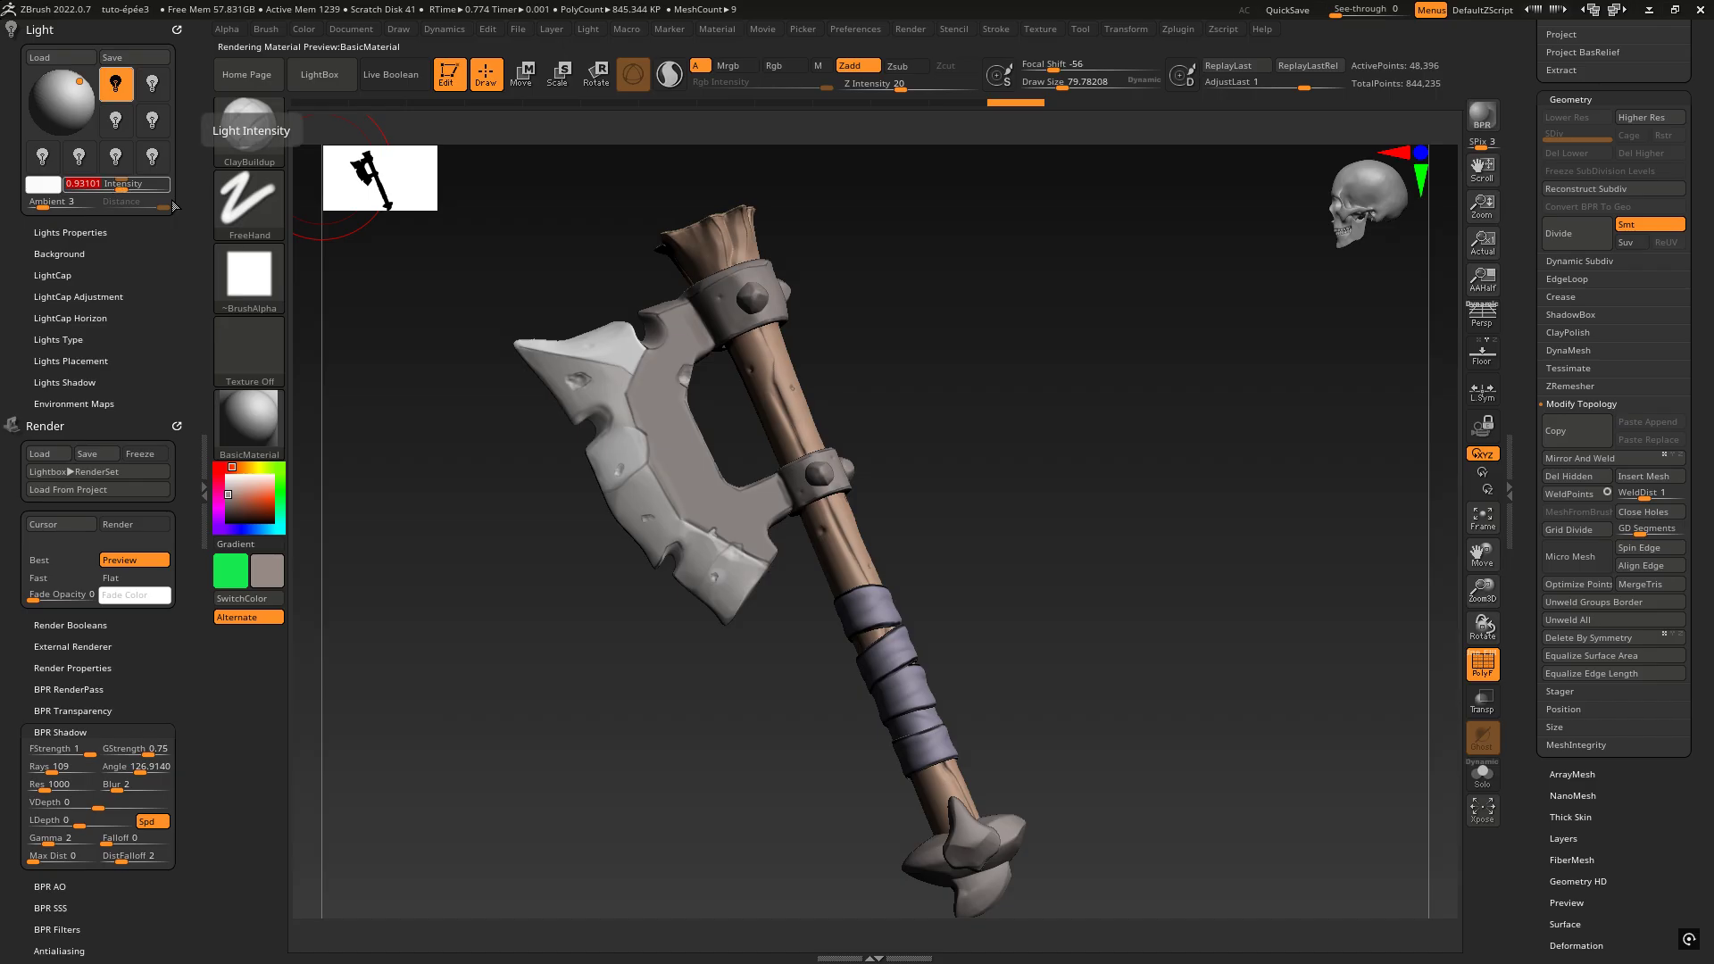
{"action": "left_click_drag", "start_coordinate": [1046, 452], "coordinate": [1110, 470]}
{"action": "left_click", "coordinate": [1482, 117]}
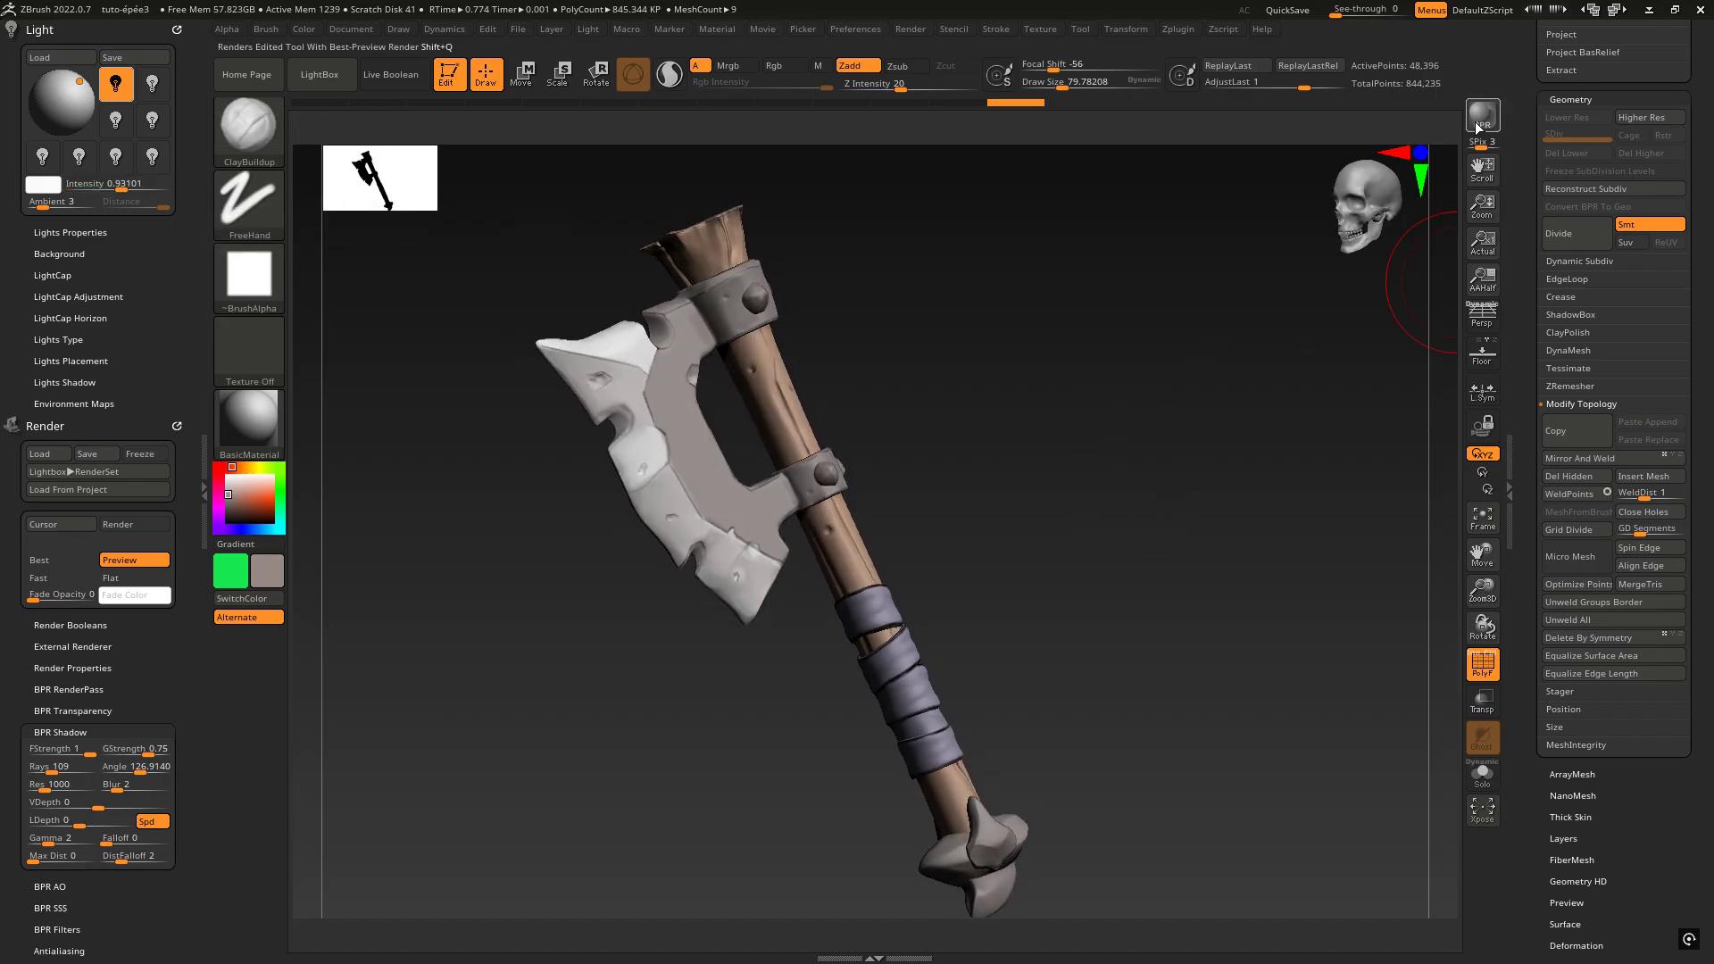